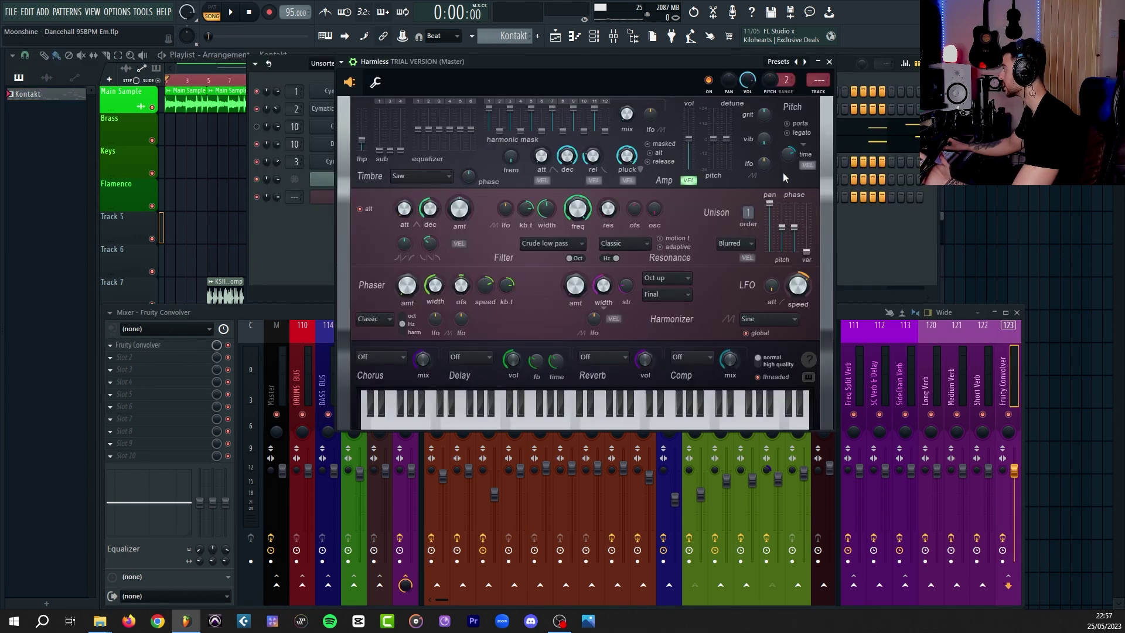
Create an automation clip for the Harmless pitch LFO, close the synth, and open Intro Perc pan automation options
{"action": "right_click", "coordinate": [763, 166]}
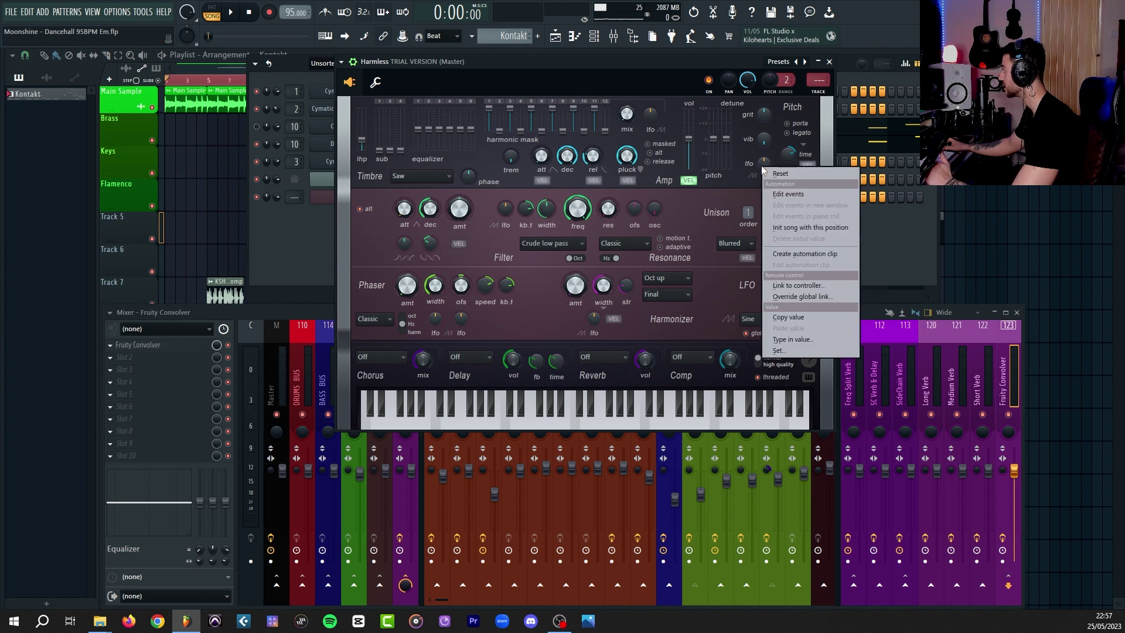
{"action": "left_click", "coordinate": [813, 253]}
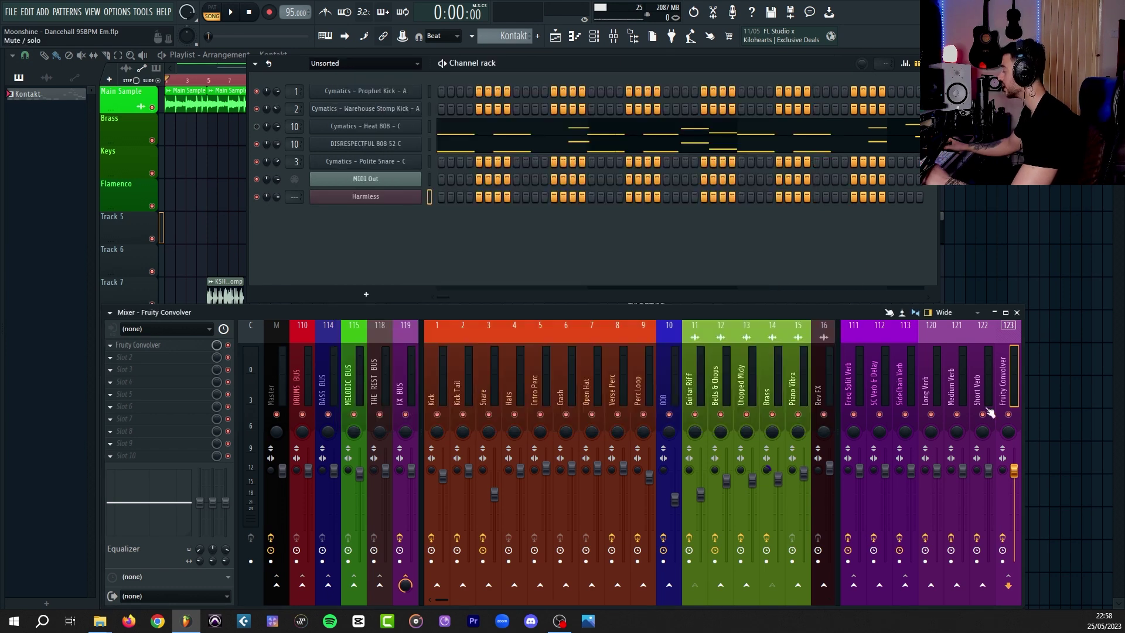
{"action": "left_click", "coordinate": [829, 61]}
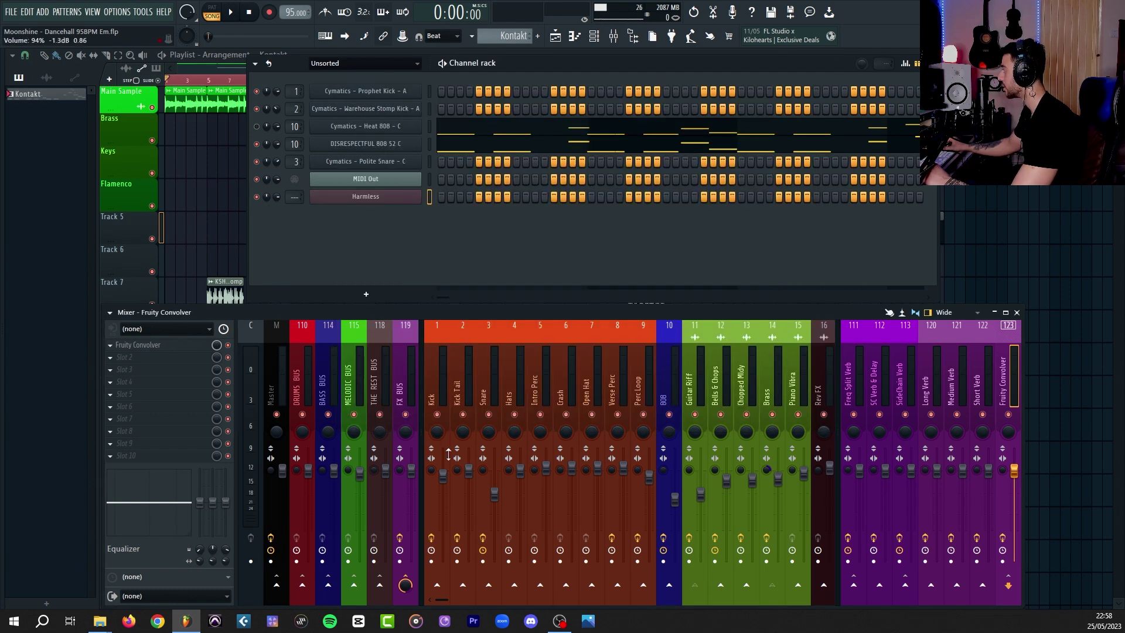
{"action": "right_click", "coordinate": [542, 433]}
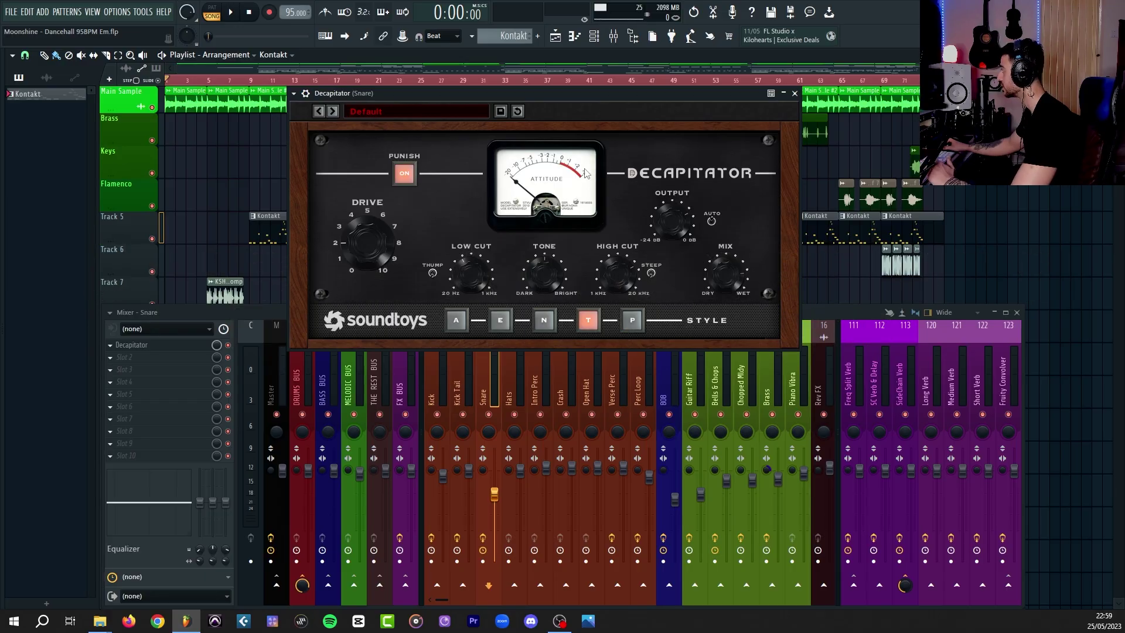
Link Decapitator's Mix knob at 80% and create its automation clip on Track 16
{"action": "left_click", "coordinate": [403, 37]}
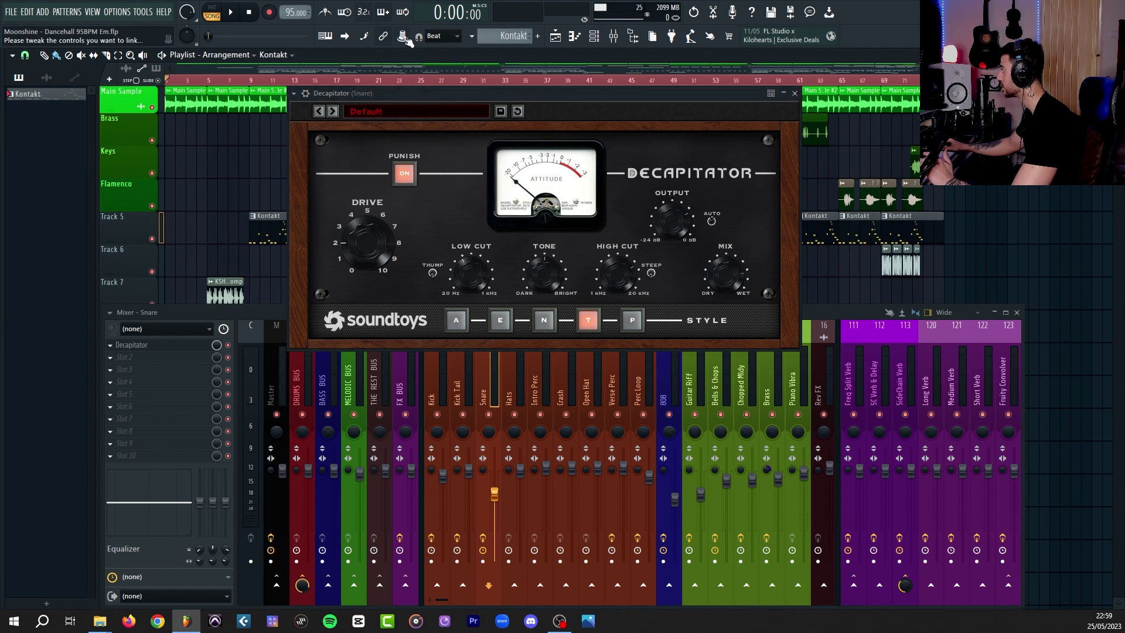
{"action": "left_click_drag", "start_coordinate": [725, 271], "coordinate": [721, 267]}
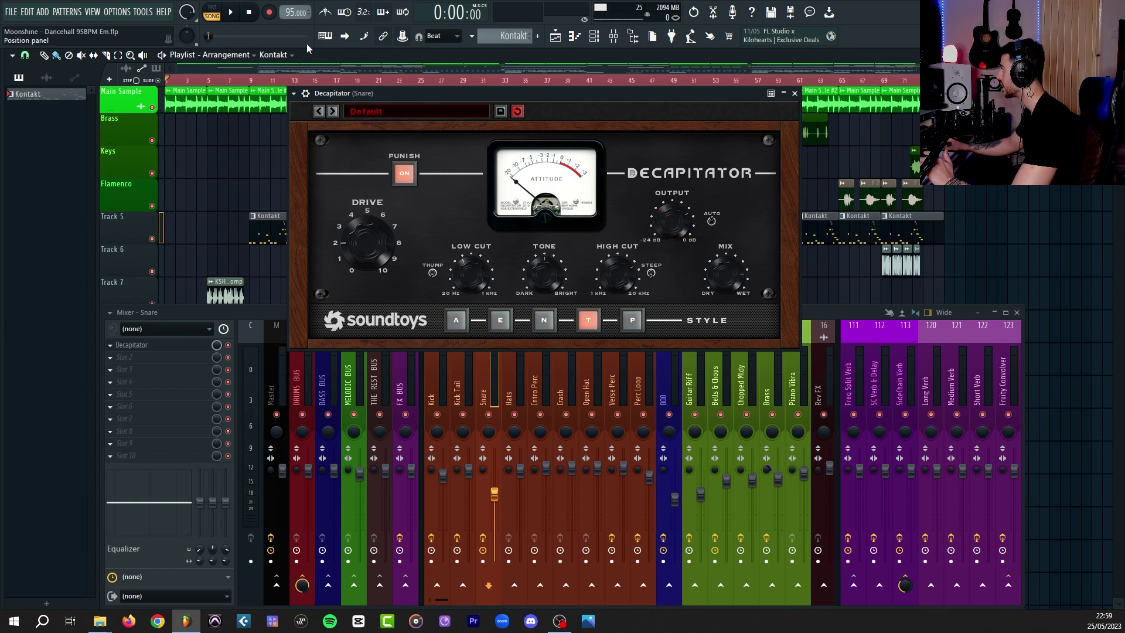
{"action": "left_click", "coordinate": [403, 37]}
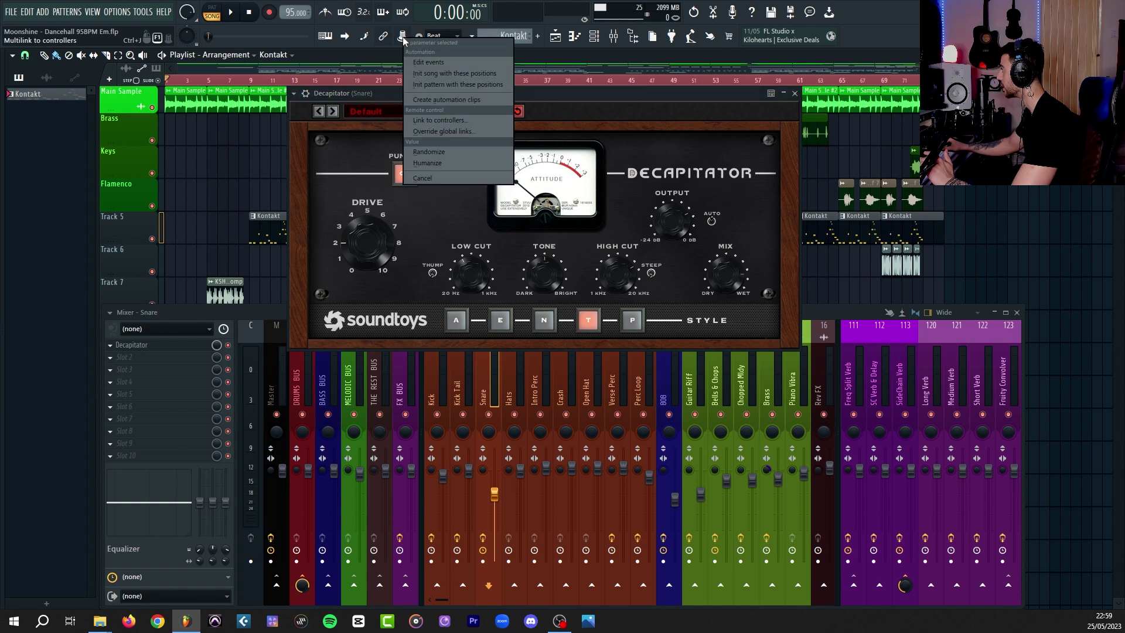
{"action": "left_click", "coordinate": [440, 100]}
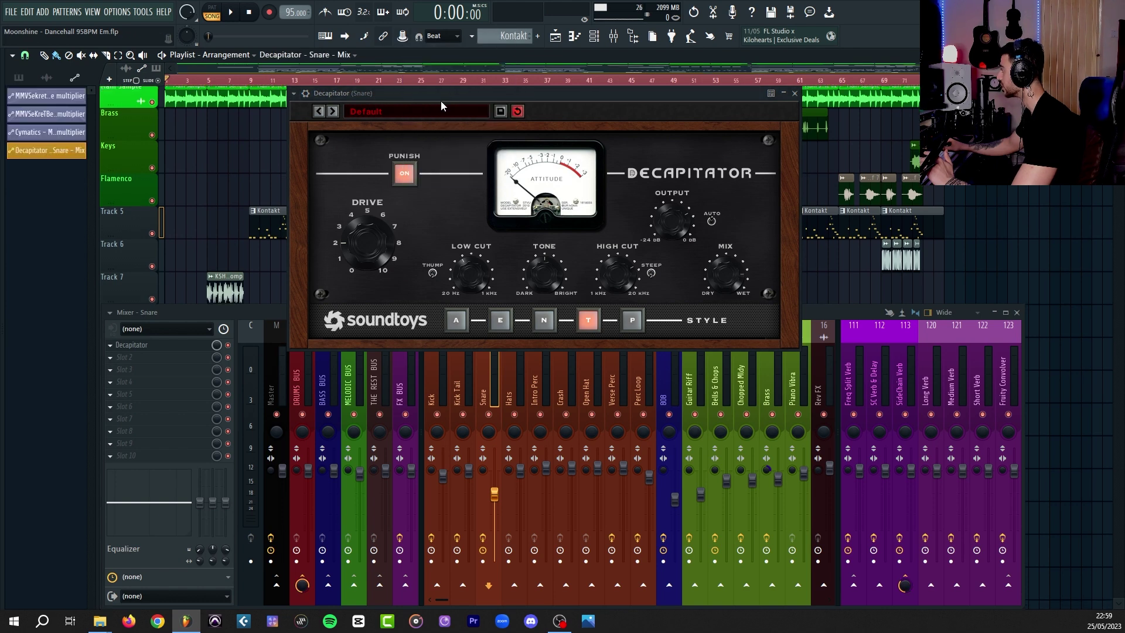
{"action": "scroll", "coordinate": [172, 139], "scroll_direction": "up", "scroll_amount": 4}
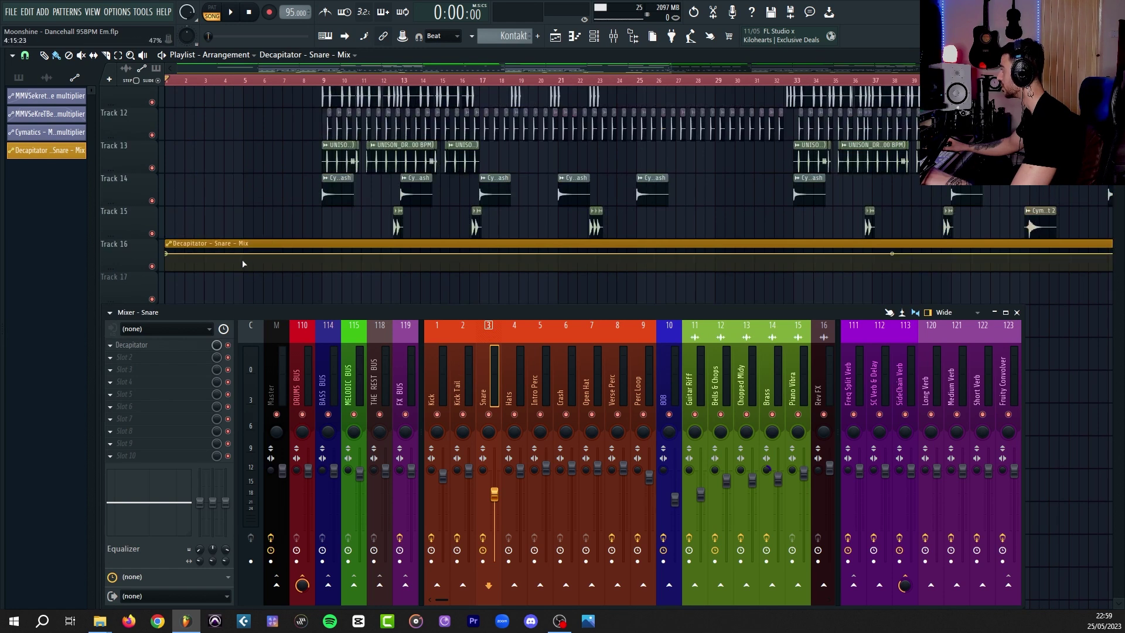
Open ANA 2, create an EQ Filter 4 Gain automation clip, close the synth, then undo the clip
{"action": "double_click", "coordinate": [301, 275]}
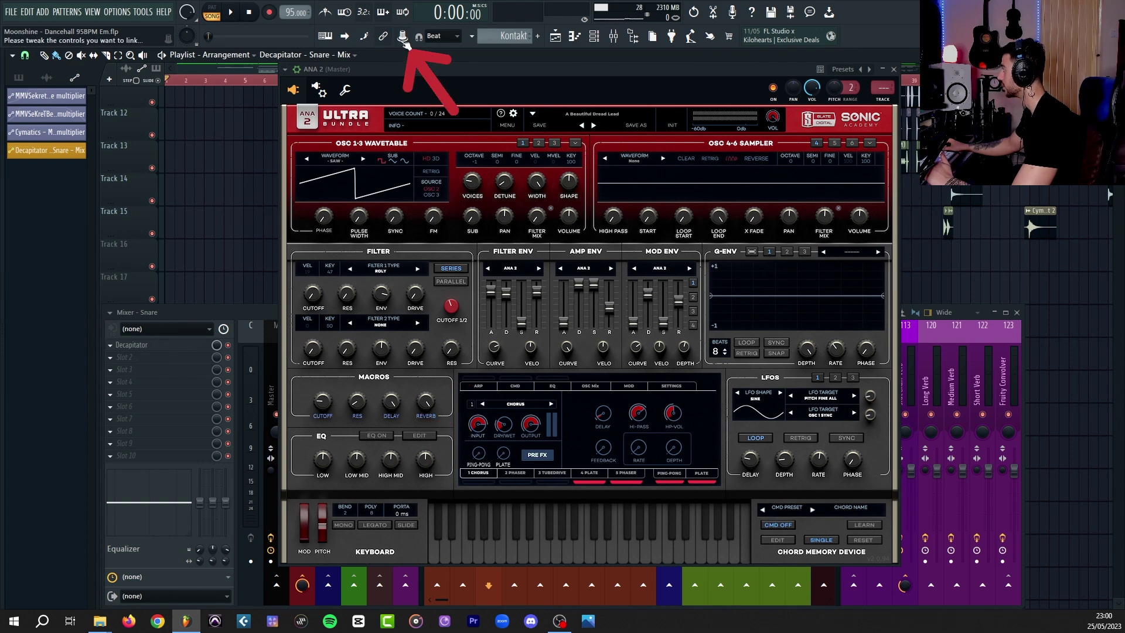
{"action": "left_click", "coordinate": [431, 418]}
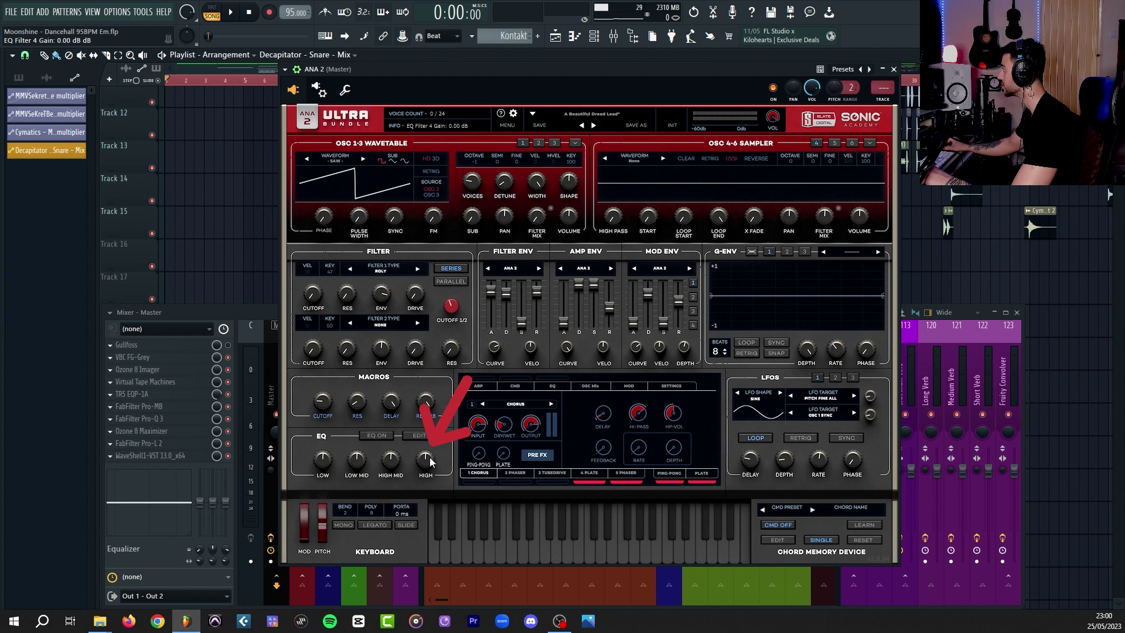
{"action": "left_click", "coordinate": [403, 36]}
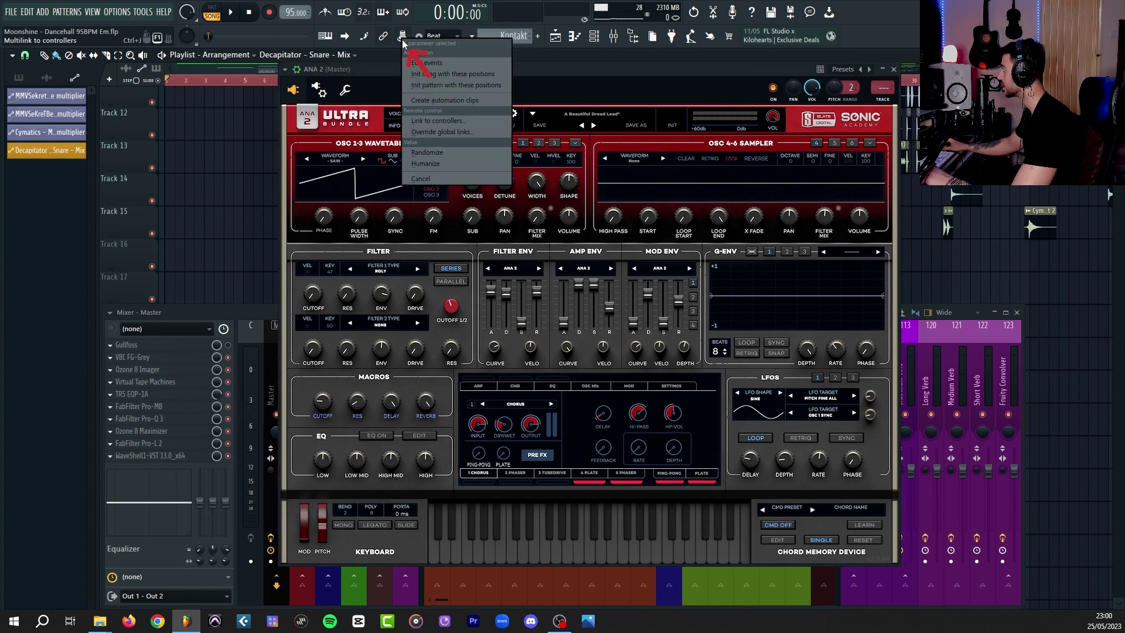
{"action": "left_click", "coordinate": [449, 102]}
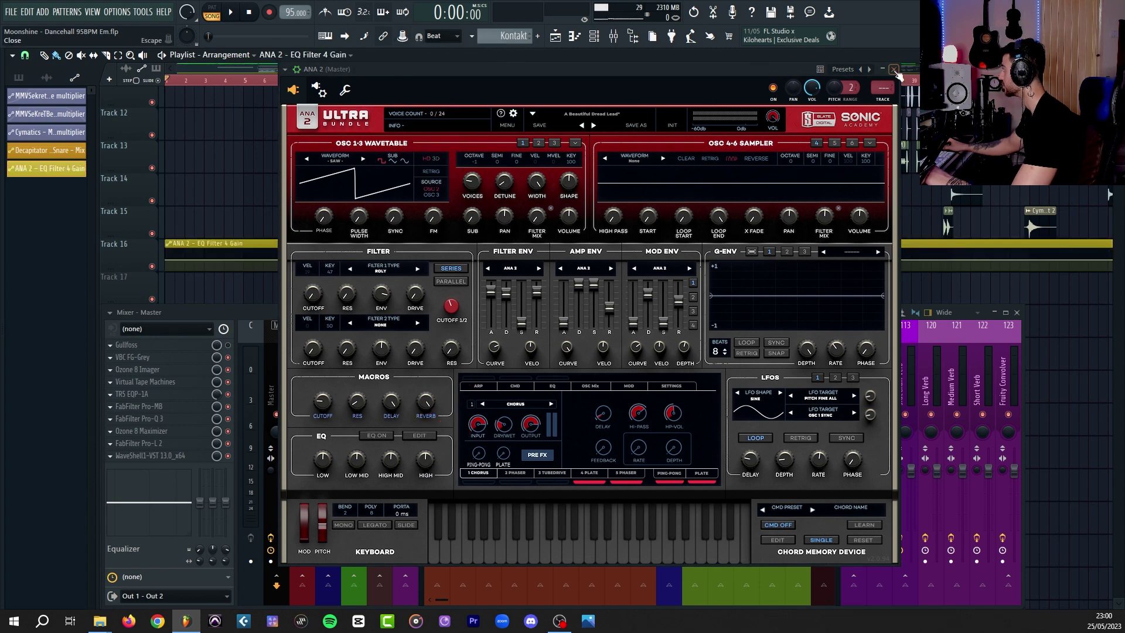
{"action": "left_click", "coordinate": [894, 69]}
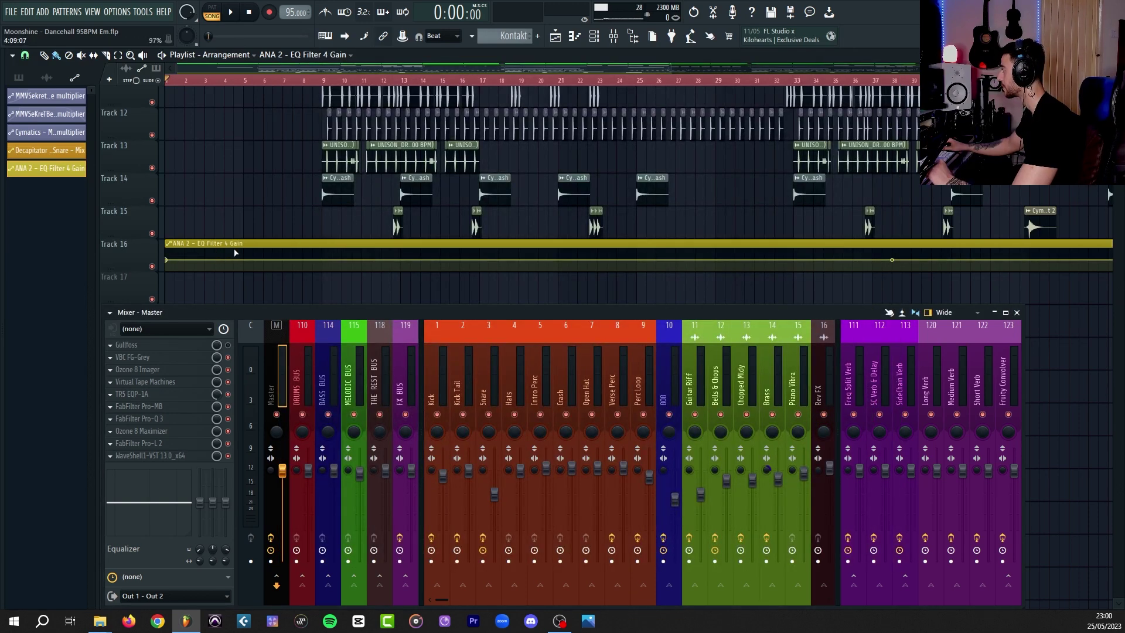
{"action": "key", "text": "ctrl+z"}
{"action": "scroll", "coordinate": [550, 232], "scroll_direction": "up", "scroll_amount": 5}
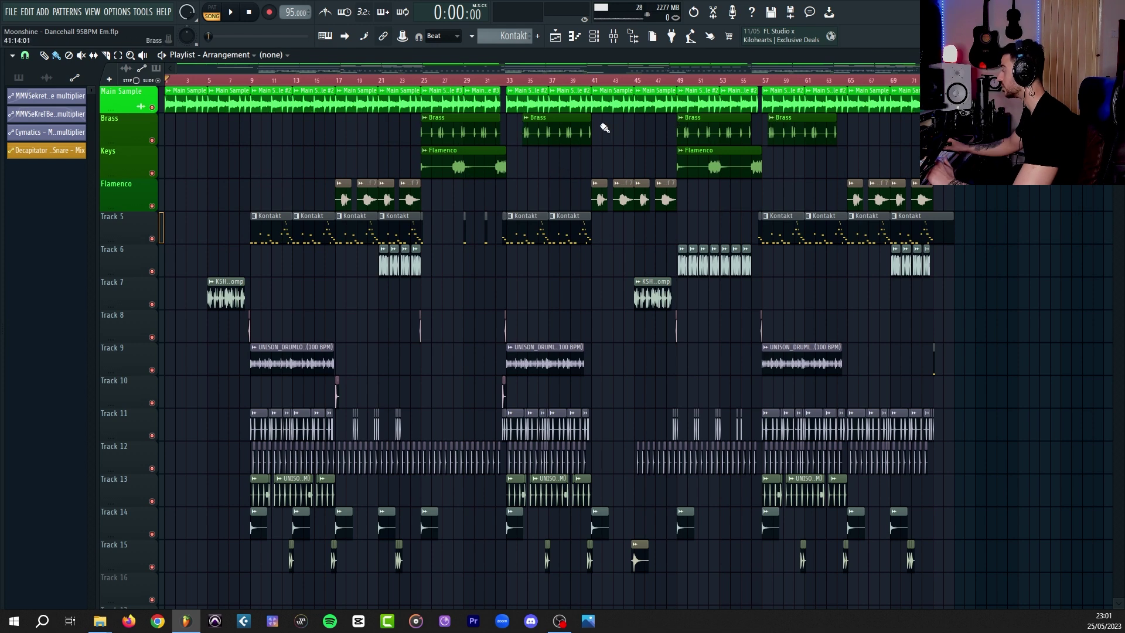
Select the bar 9–17 time range and bring up the Track 9 hat loop clip's options
{"action": "scroll", "coordinate": [260, 352], "scroll_direction": "up", "scroll_amount": 5}
{"action": "left_click_drag", "start_coordinate": [566, 344], "coordinate": [235, 359]}
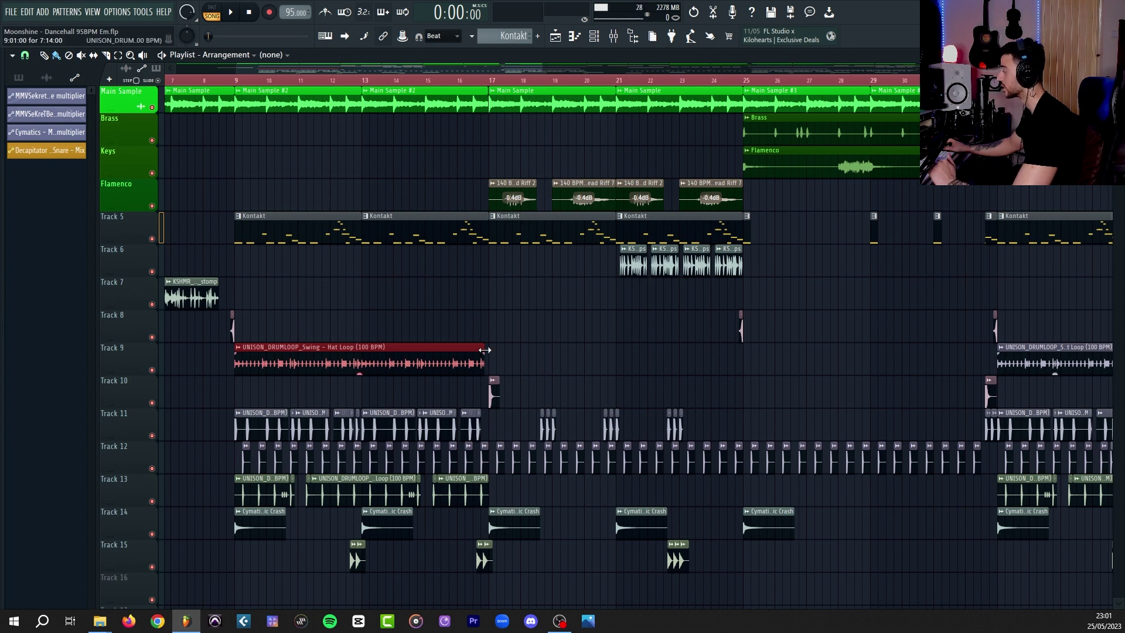
{"action": "left_click", "coordinate": [245, 80]}
{"action": "left_click_drag", "start_coordinate": [245, 82], "coordinate": [494, 96]}
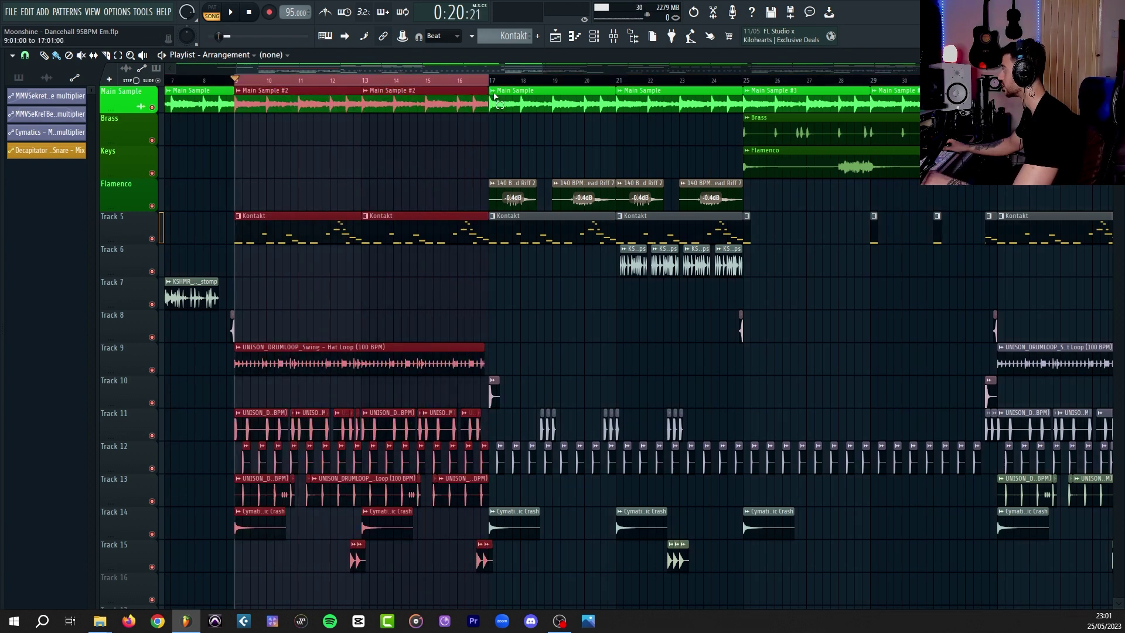
{"action": "left_click", "coordinate": [238, 348]}
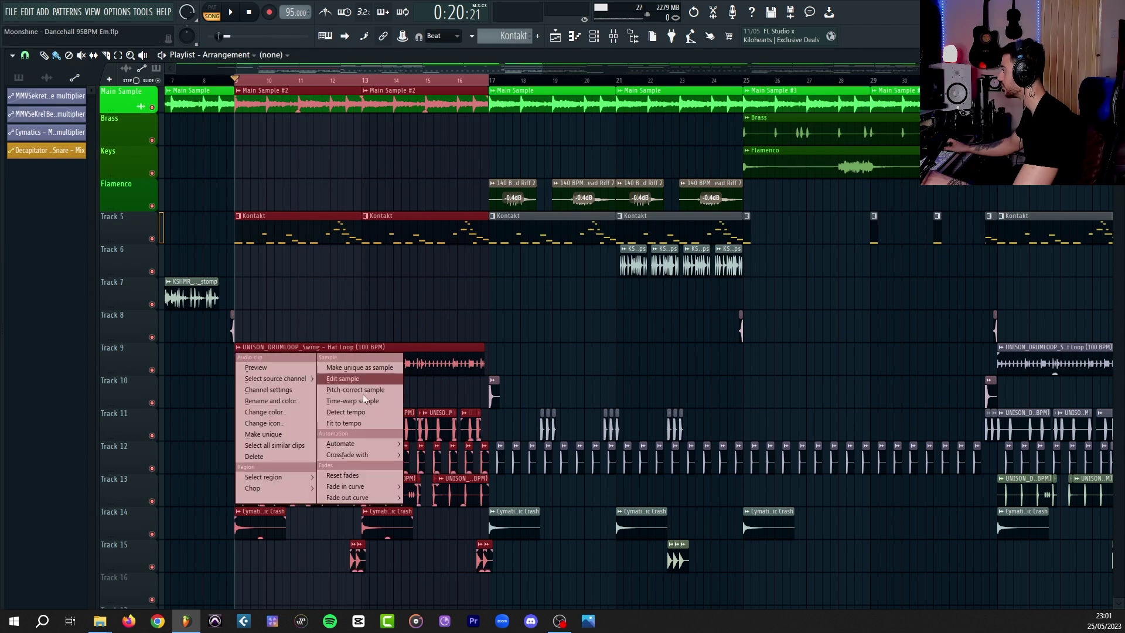
Create a hat loop panning automation clip and add two points, one raised at bar 13
{"action": "mouse_move", "coordinate": [378, 441]}
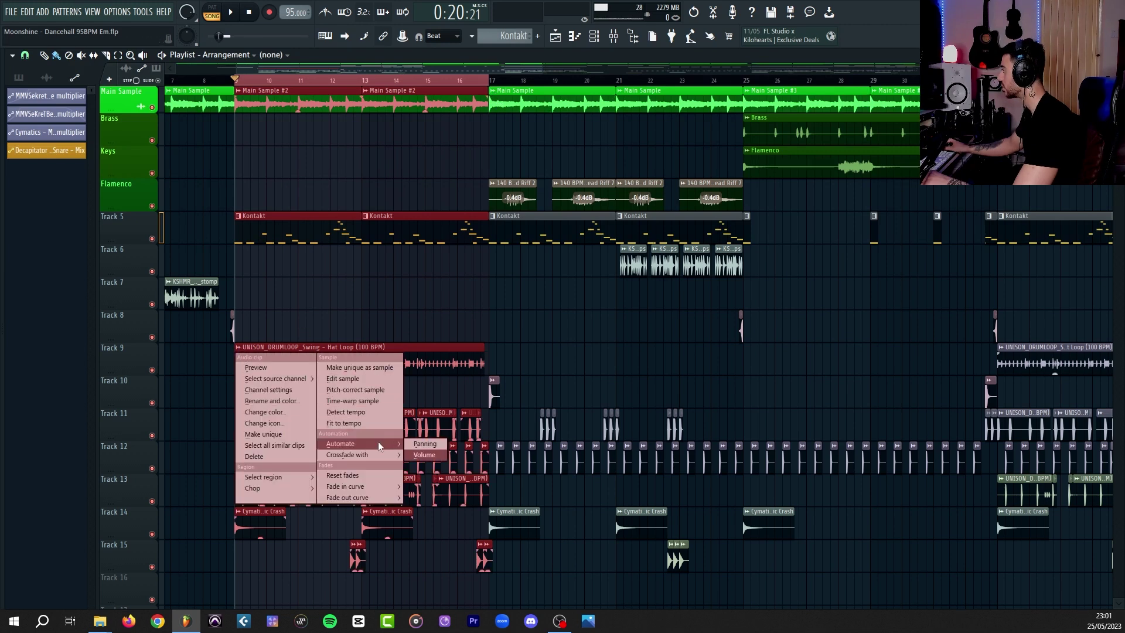
{"action": "left_click", "coordinate": [425, 444]}
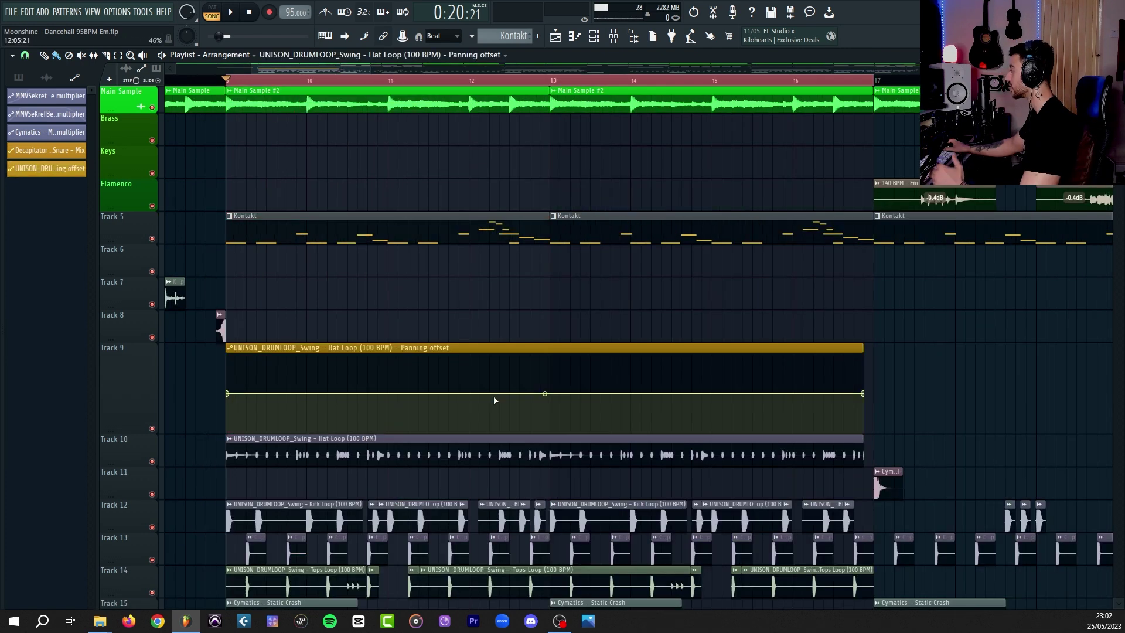
{"action": "right_click", "coordinate": [459, 395]}
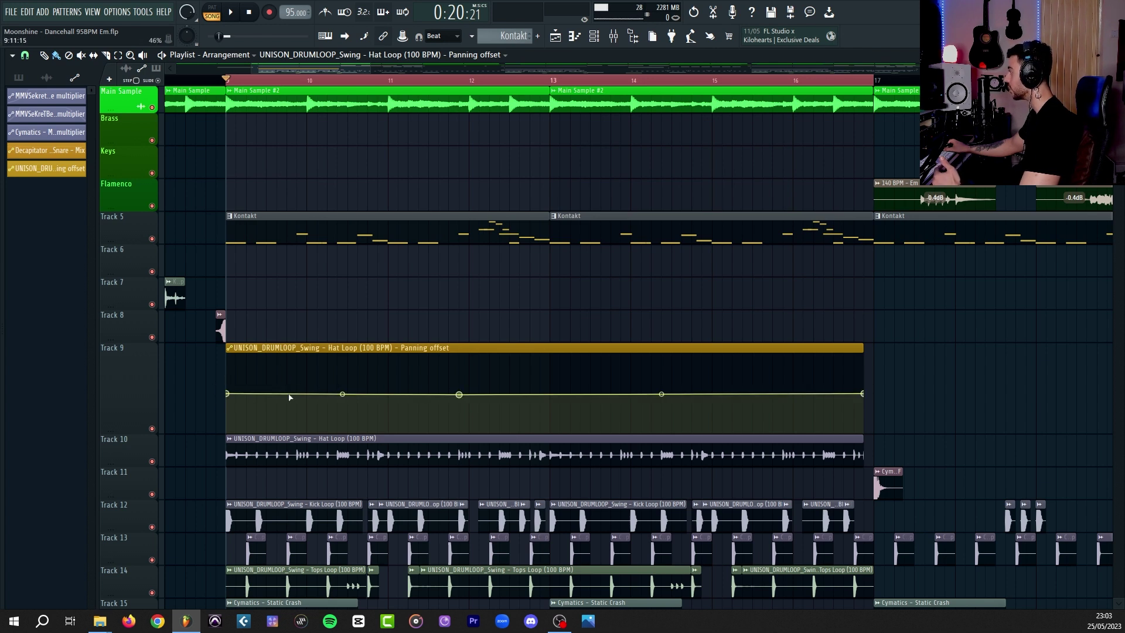
{"action": "right_click", "coordinate": [551, 383]}
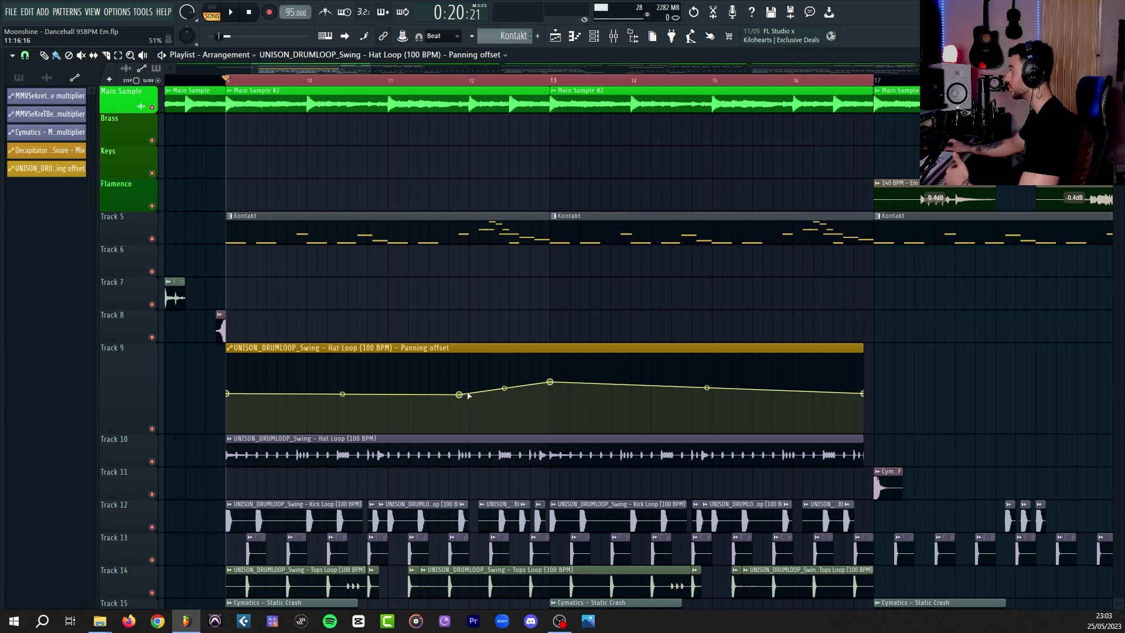
Copy the first point's value and paste it onto the other two points to flatten the line
{"action": "right_click", "coordinate": [229, 396]}
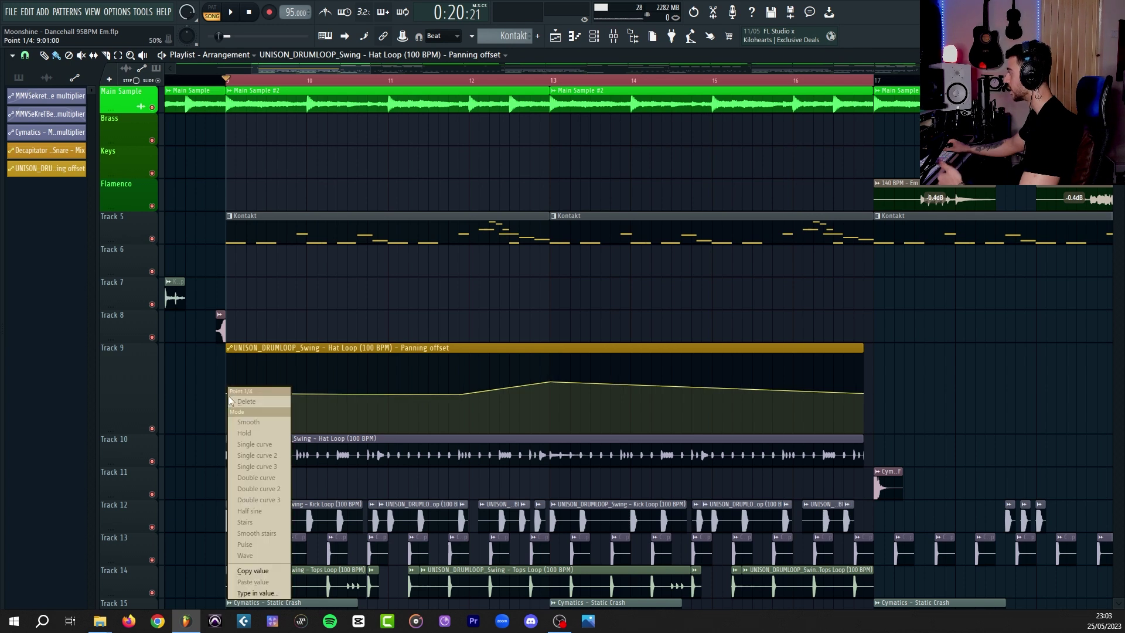
{"action": "left_click", "coordinate": [262, 571]}
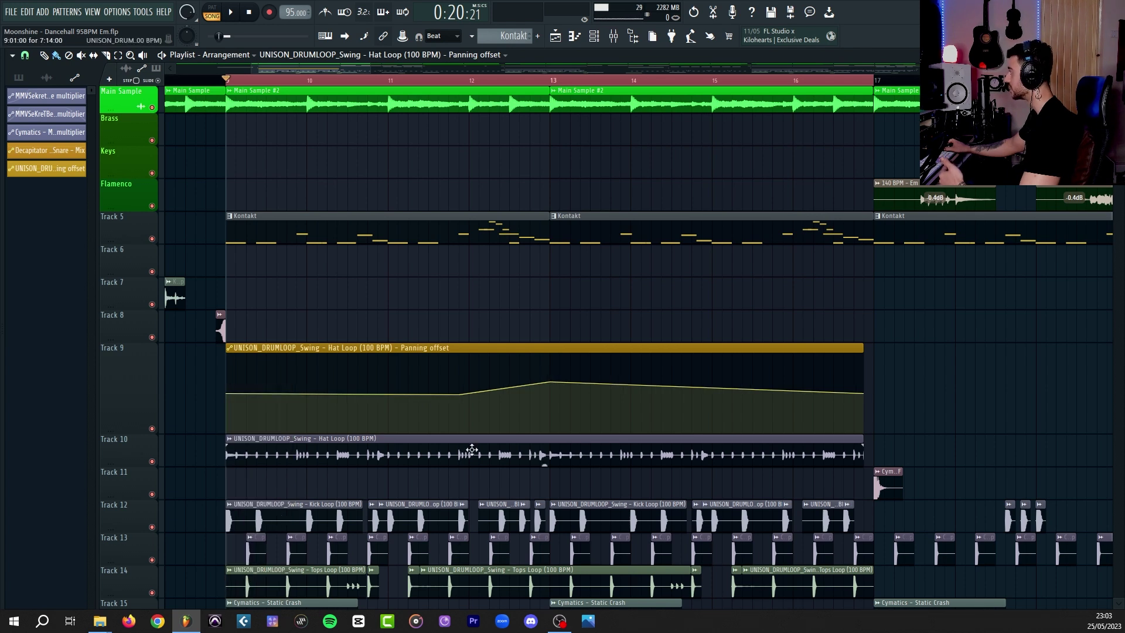
{"action": "right_click", "coordinate": [461, 395]}
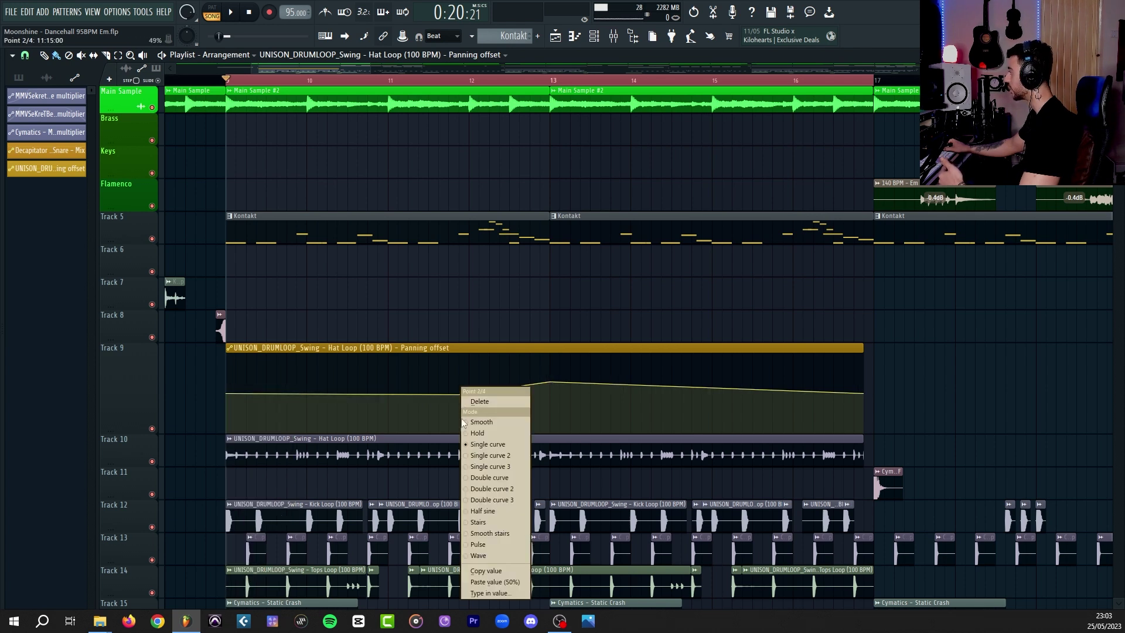
{"action": "left_click", "coordinate": [488, 582]}
{"action": "right_click", "coordinate": [550, 382]}
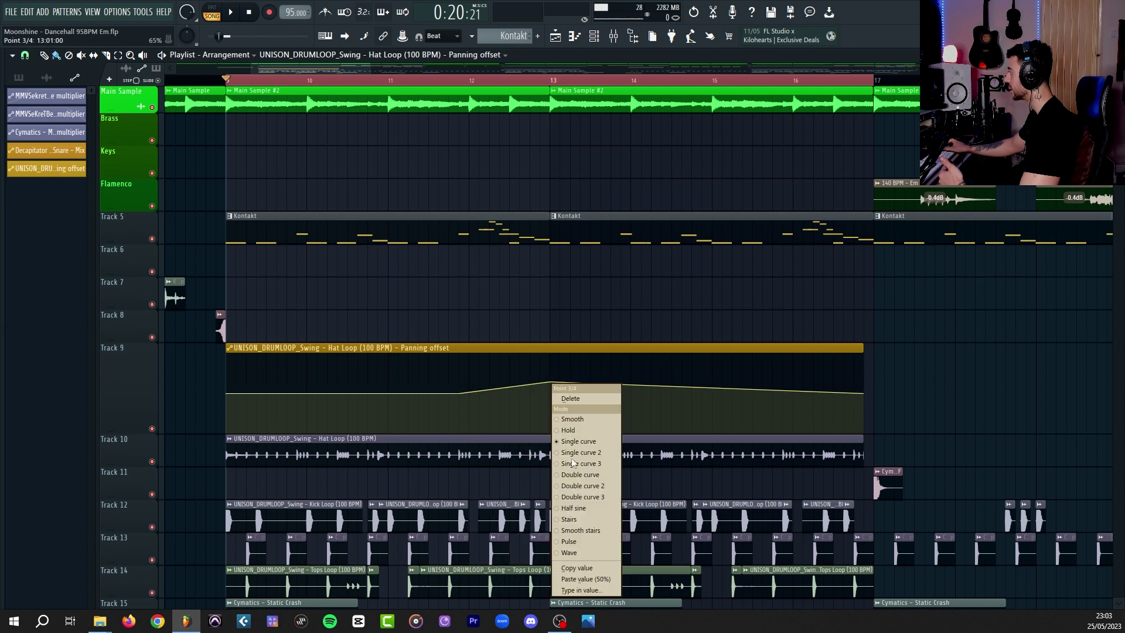
{"action": "left_click", "coordinate": [578, 579]}
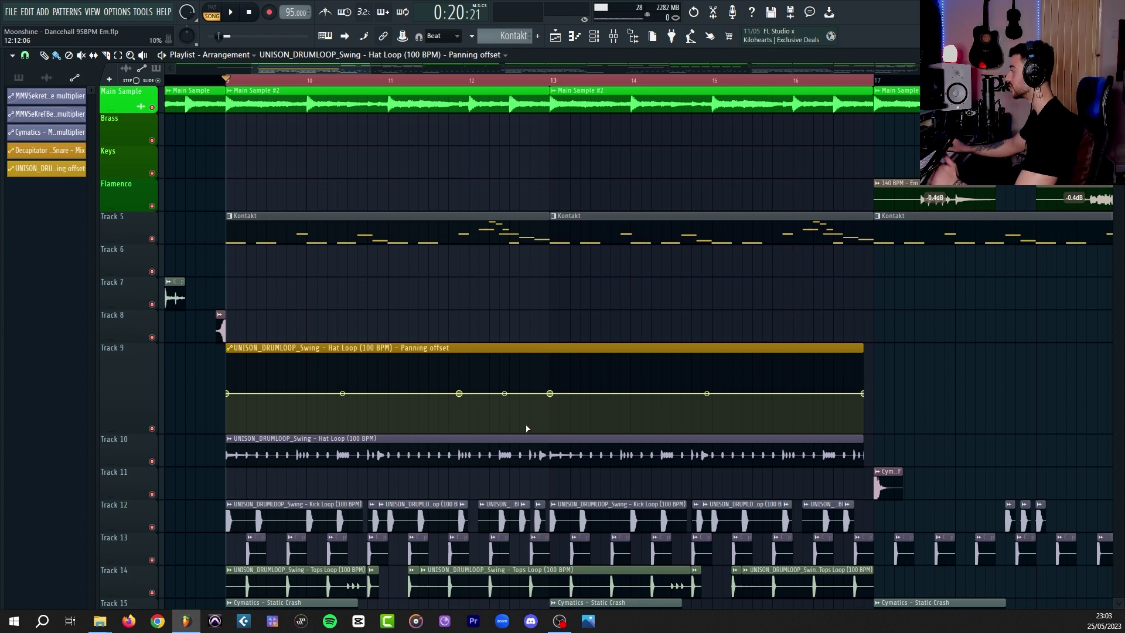
Edit the Panning offset clip in the automation editor and enable its LFO
{"action": "double_click", "coordinate": [523, 350]}
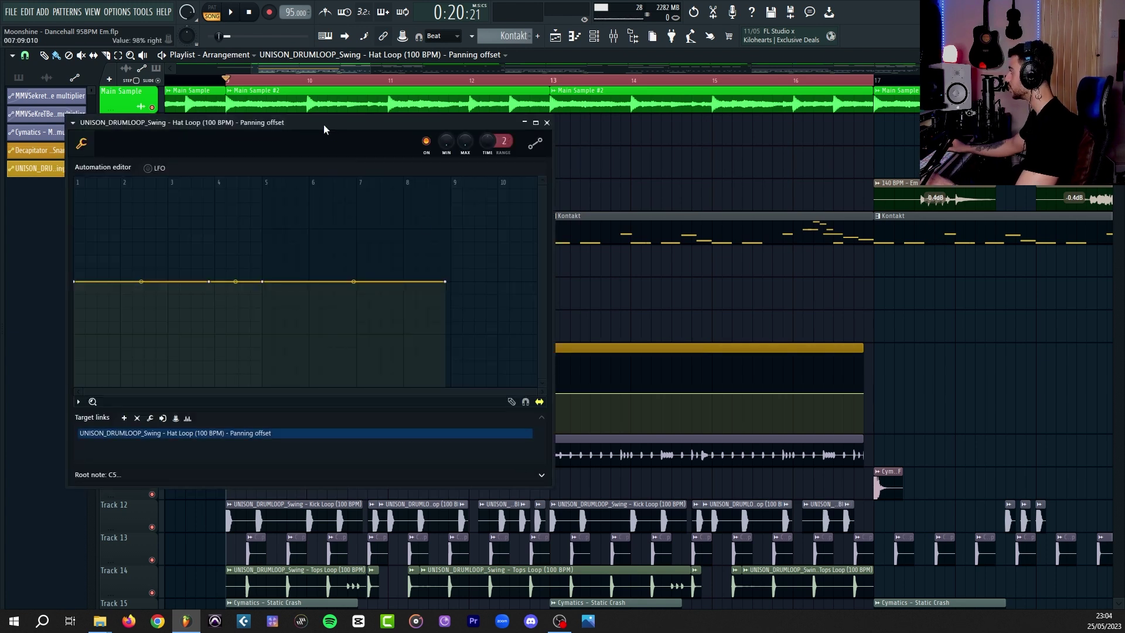
{"action": "left_click_drag", "start_coordinate": [324, 124], "coordinate": [497, 134]}
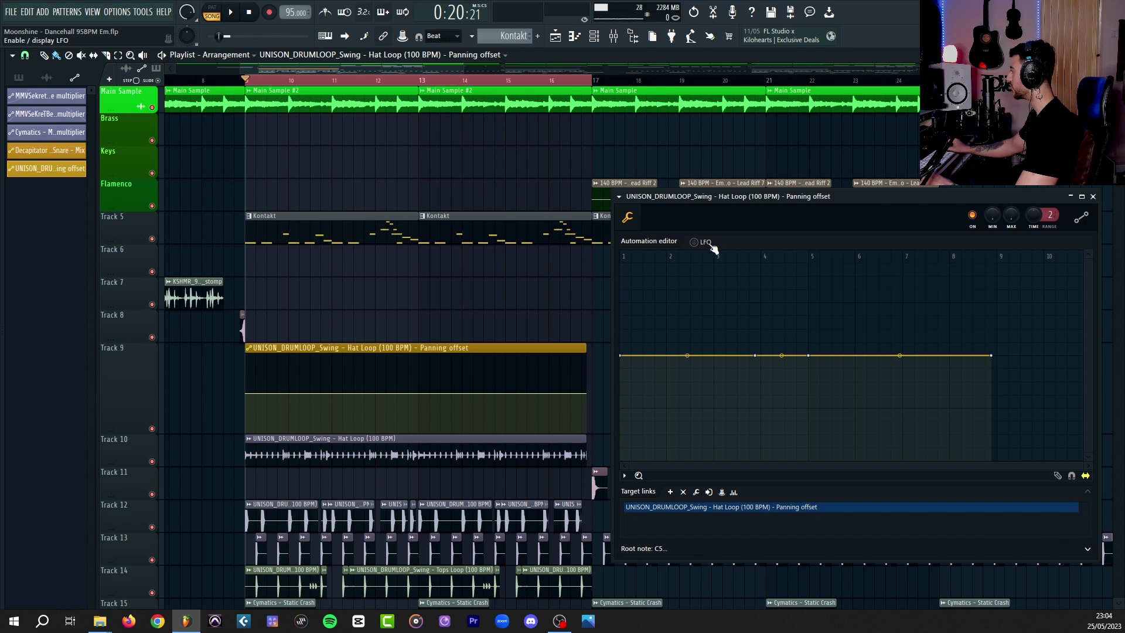
{"action": "left_click", "coordinate": [694, 241]}
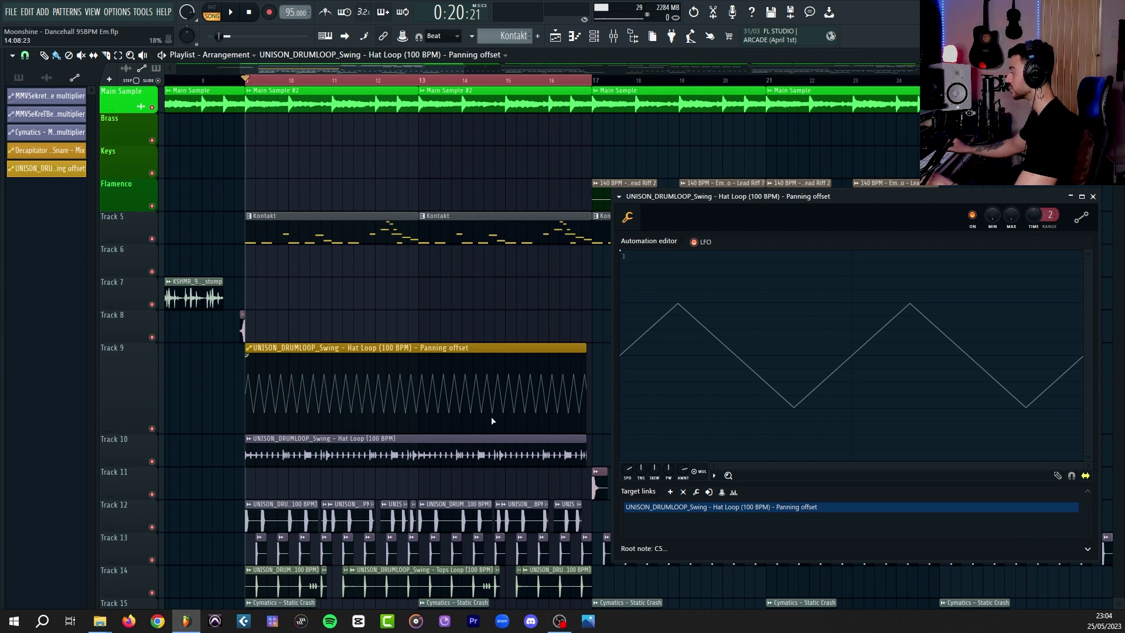
Shape the LFO into a fast triangle wave and start playback
{"action": "left_click_drag", "start_coordinate": [628, 469], "coordinate": [654, 451]}
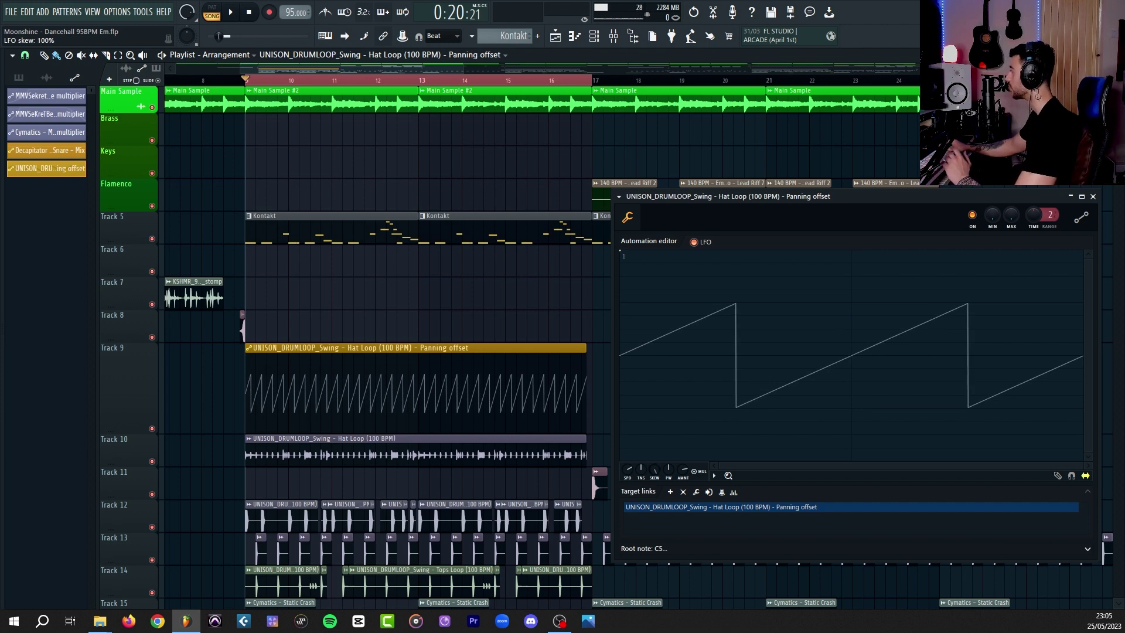
{"action": "left_click_drag", "start_coordinate": [668, 470], "coordinate": [683, 492]}
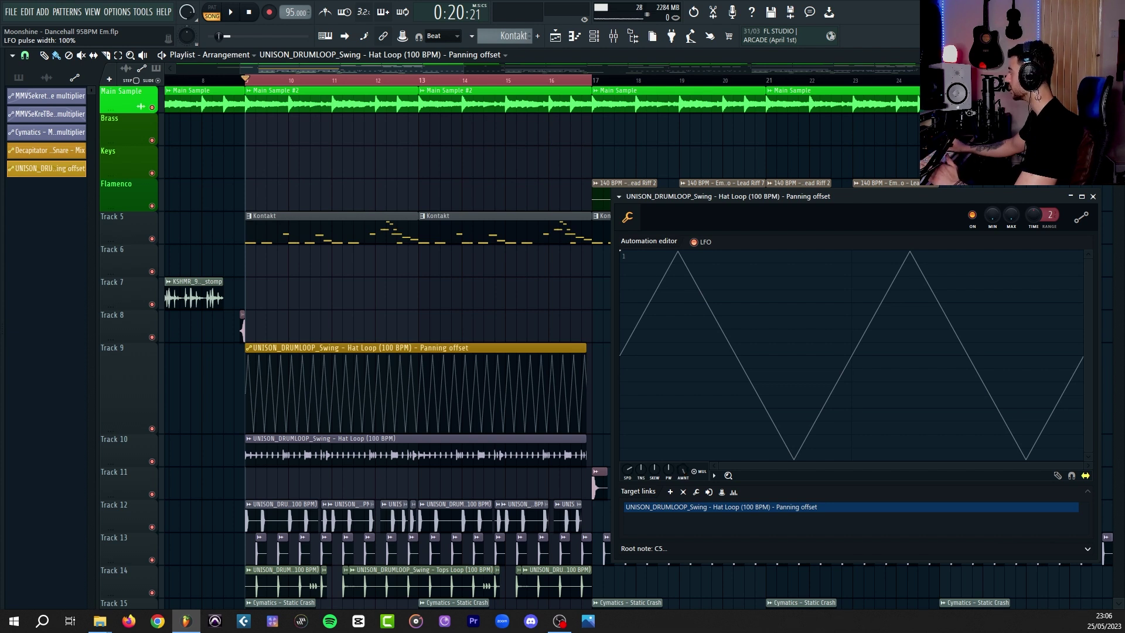
{"action": "left_click_drag", "start_coordinate": [668, 469], "coordinate": [668, 483]}
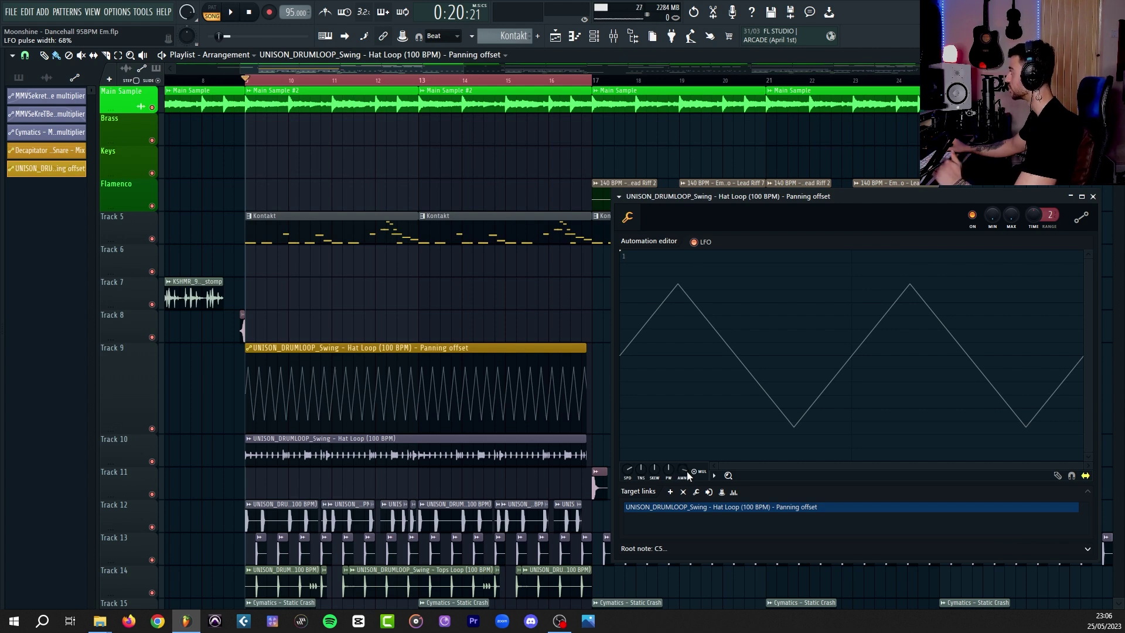
{"action": "key", "text": "space"}
{"action": "left_click_drag", "start_coordinate": [627, 469], "coordinate": [627, 452]}
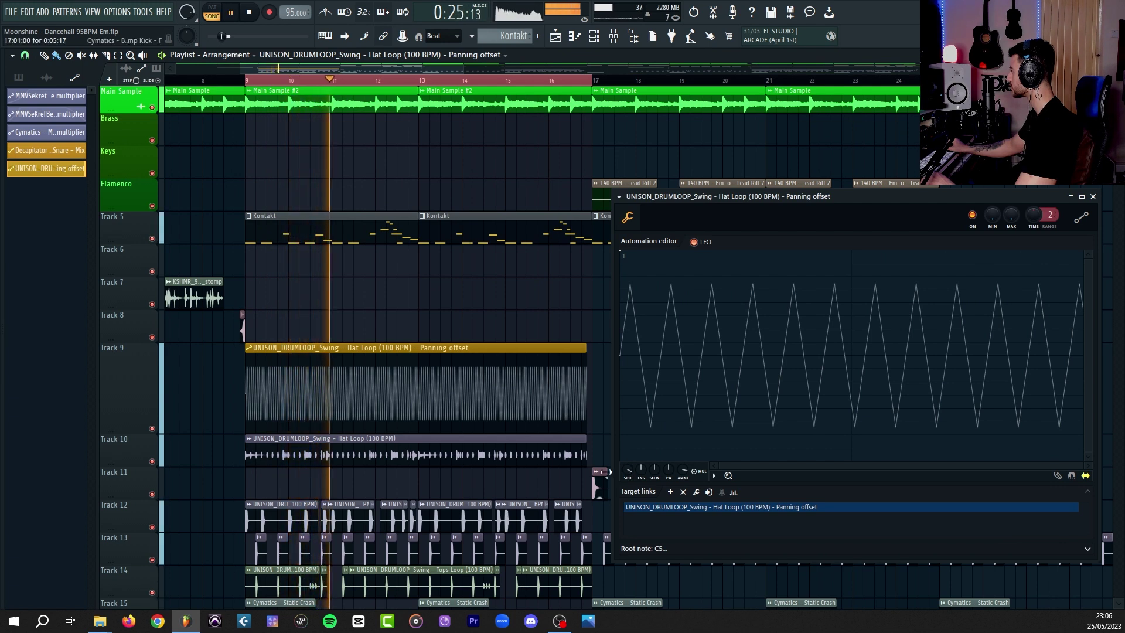
Mute and unmute Track 9 to compare the panning LFO, then stop playback
{"action": "left_click", "coordinate": [152, 428]}
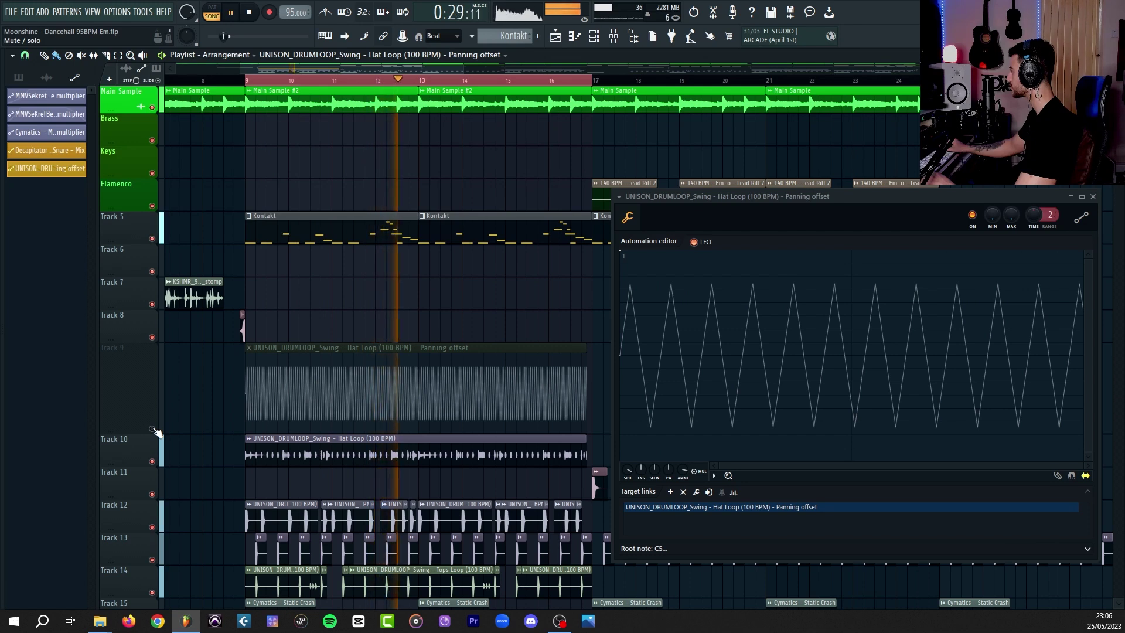
{"action": "left_click", "coordinate": [152, 428]}
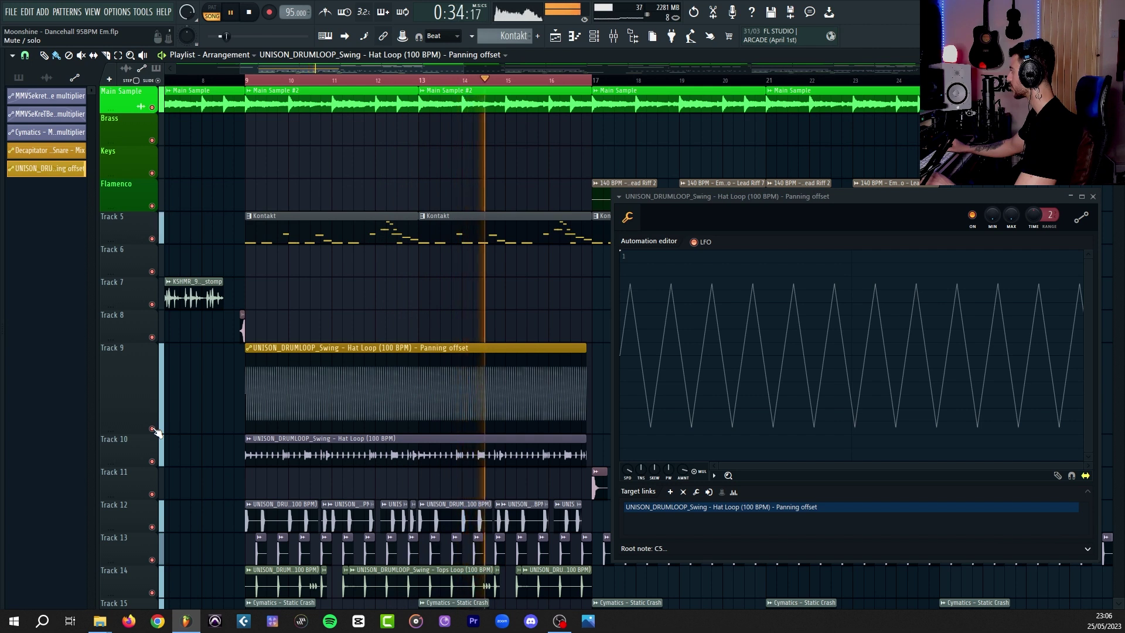
{"action": "key", "text": "space"}
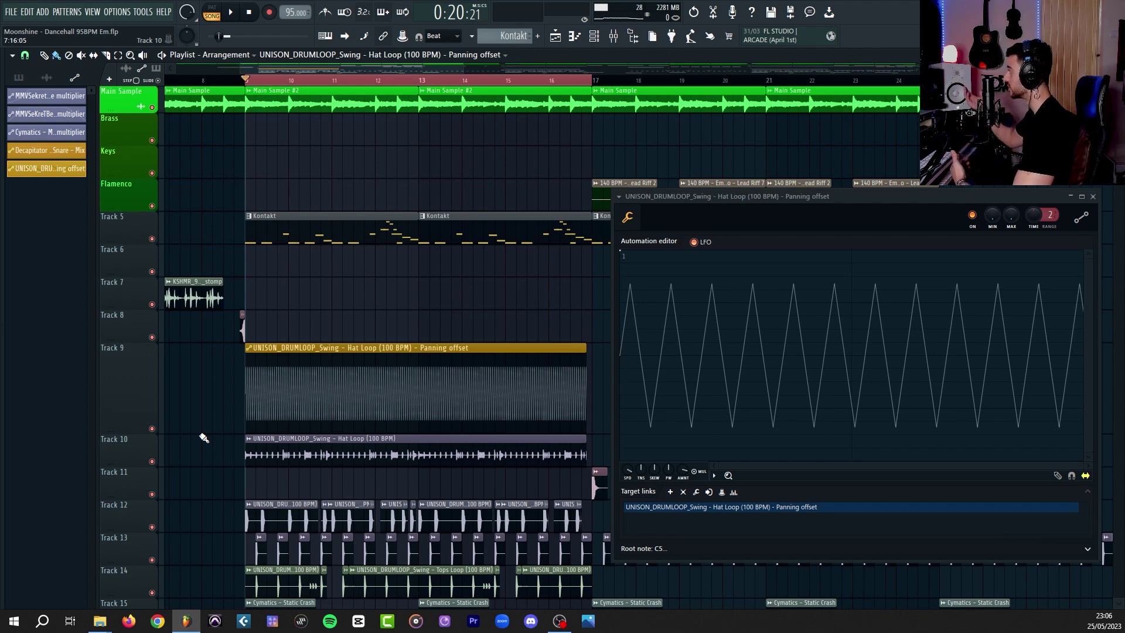
Scale the panning automation levels down to 16%, then choose Tools > Create sequence
{"action": "left_click_drag", "start_coordinate": [732, 196], "coordinate": [712, 160]}
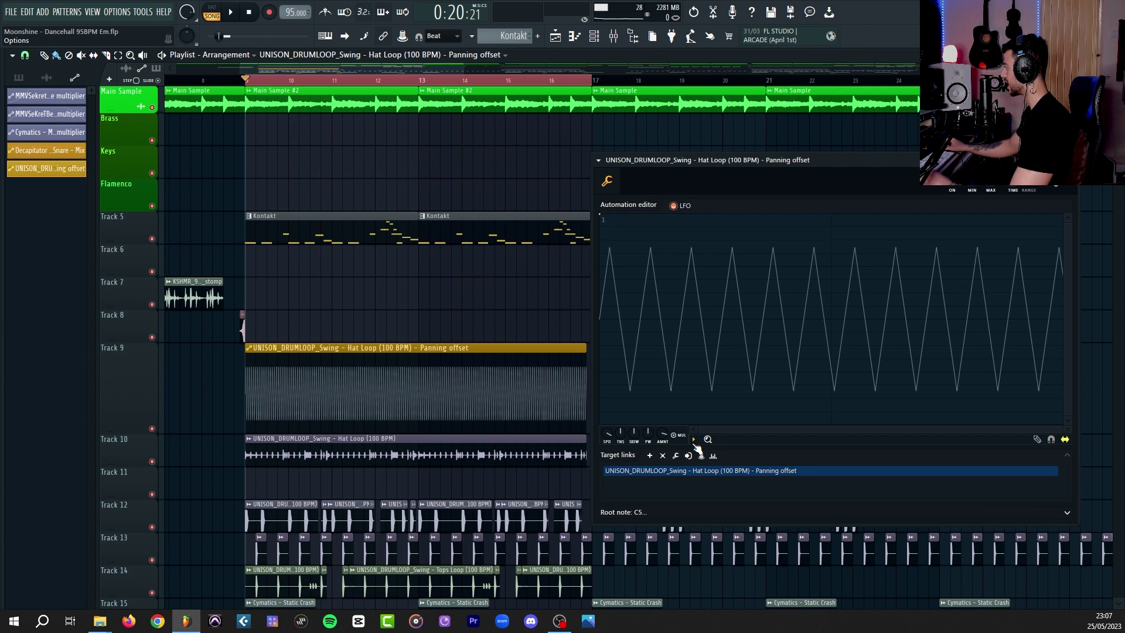
{"action": "left_click", "coordinate": [692, 439]}
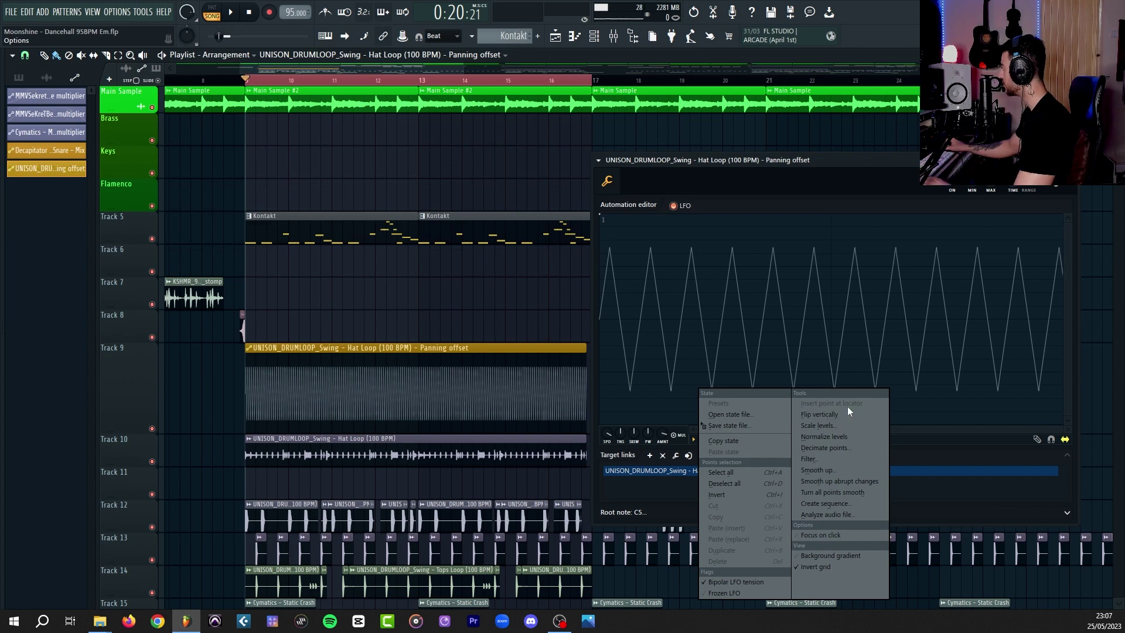
{"action": "left_click", "coordinate": [843, 518]}
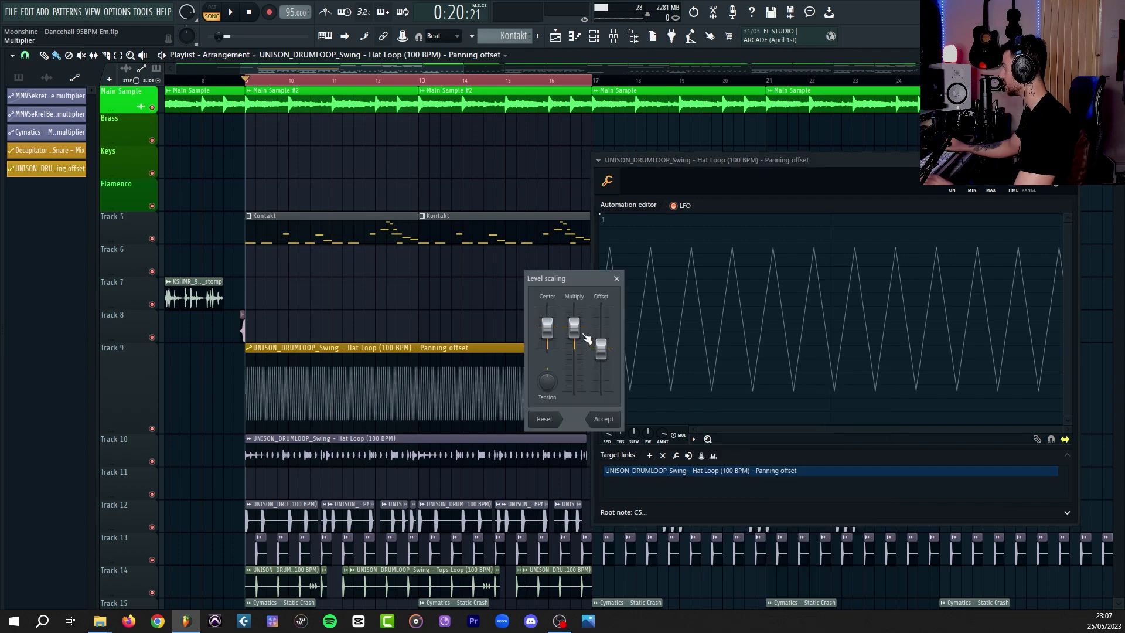
{"action": "left_click_drag", "start_coordinate": [584, 336], "coordinate": [601, 310]}
{"action": "left_click", "coordinate": [604, 419]}
{"action": "right_click", "coordinate": [700, 390]}
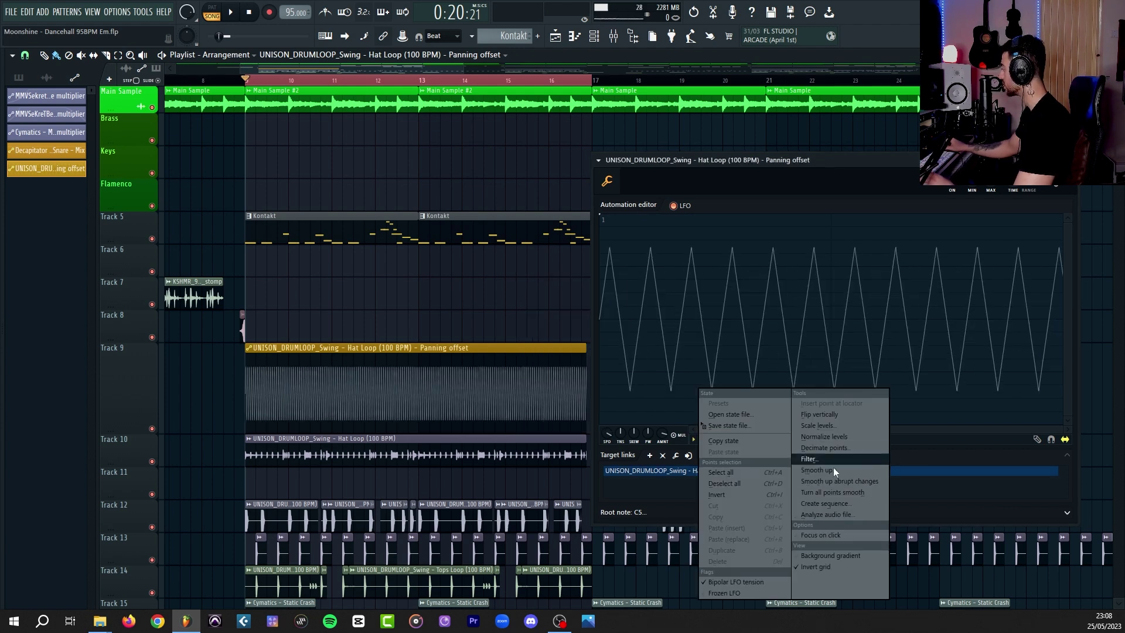
{"action": "left_click", "coordinate": [825, 504]}
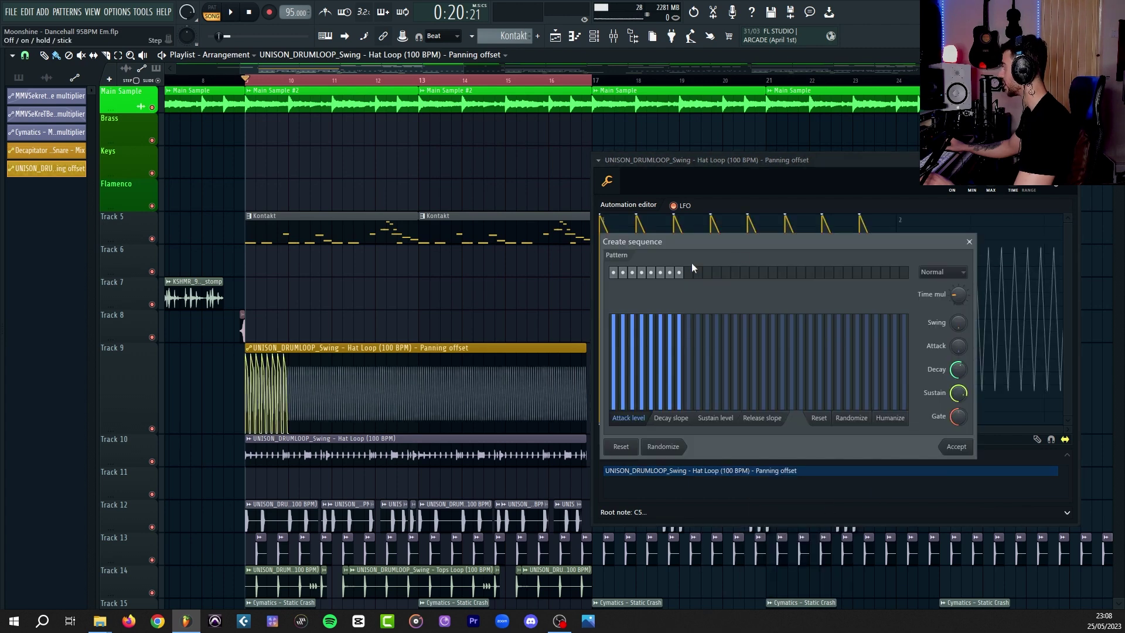
Extend the sequence to 16 steps and lower the first two steps' attack level
{"action": "left_click", "coordinate": [689, 271]}
{"action": "left_click_drag", "start_coordinate": [698, 277], "coordinate": [744, 279]}
{"action": "left_click", "coordinate": [763, 273]}
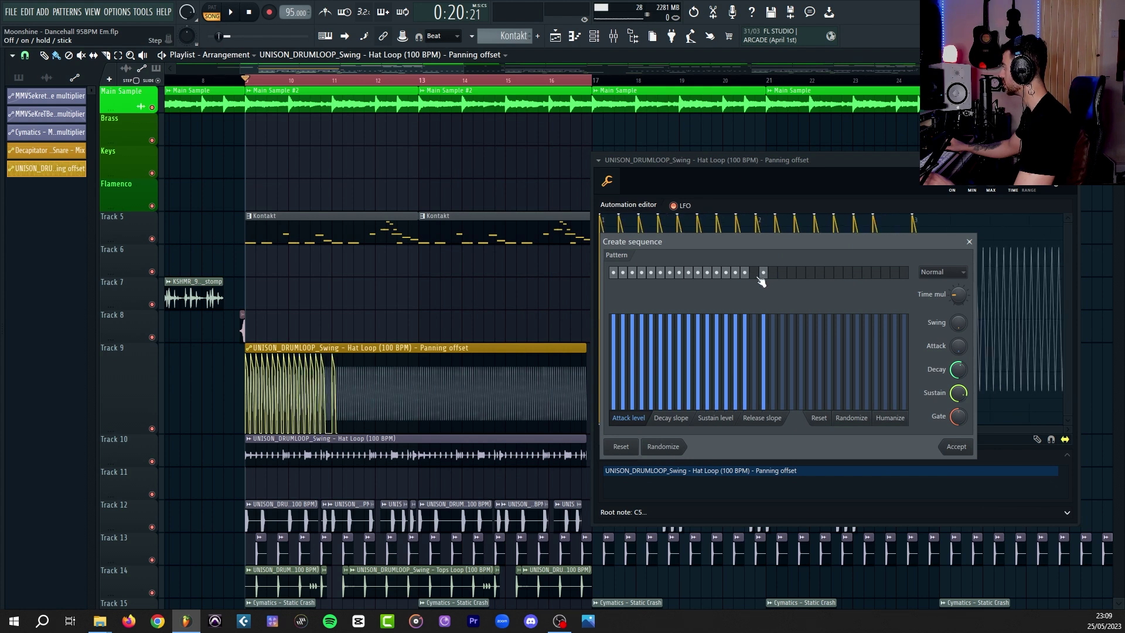
{"action": "left_click", "coordinate": [754, 274]}
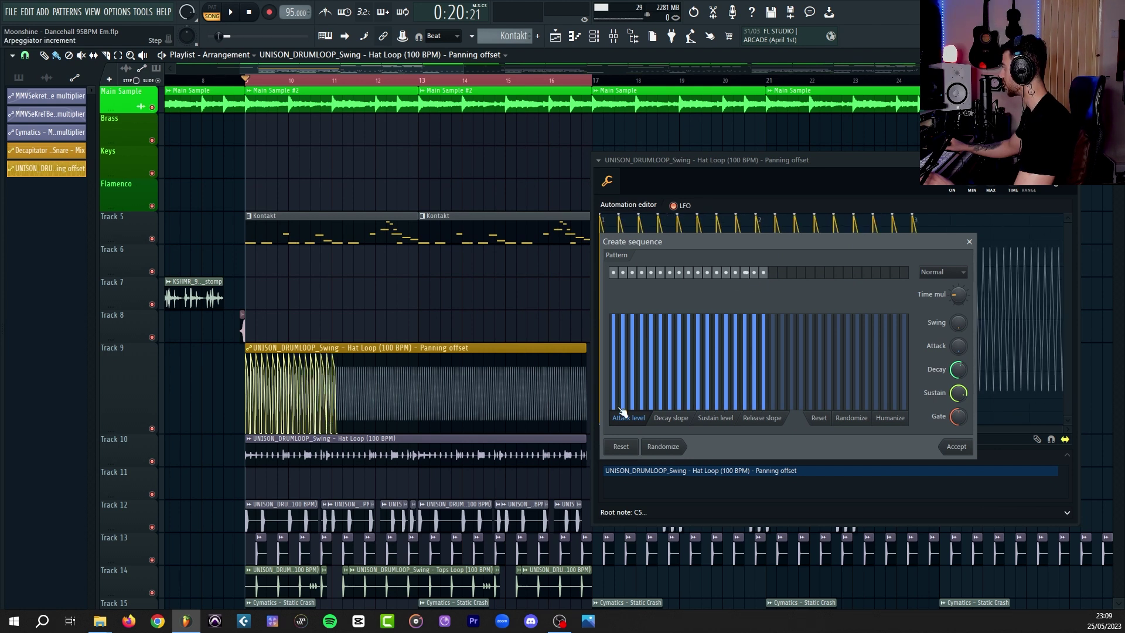
{"action": "mouse_move", "coordinate": [623, 338]}
{"action": "left_mouse_down"}
{"action": "mouse_move", "coordinate": [612, 382]}
{"action": "mouse_move", "coordinate": [627, 346]}
{"action": "mouse_move", "coordinate": [648, 387]}
{"action": "mouse_move", "coordinate": [622, 321]}
{"action": "left_mouse_up"}
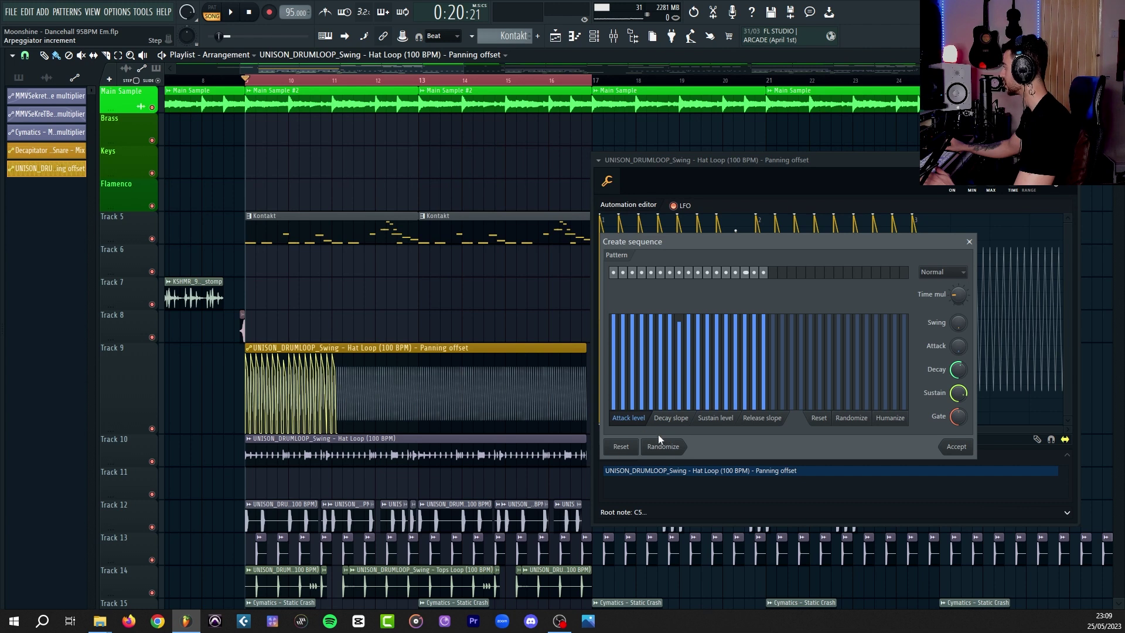
Review the Decay, Sustain and Release tabs and adjust the Time mul for shorter cycles
{"action": "left_click", "coordinate": [670, 419]}
{"action": "left_click", "coordinate": [717, 418]}
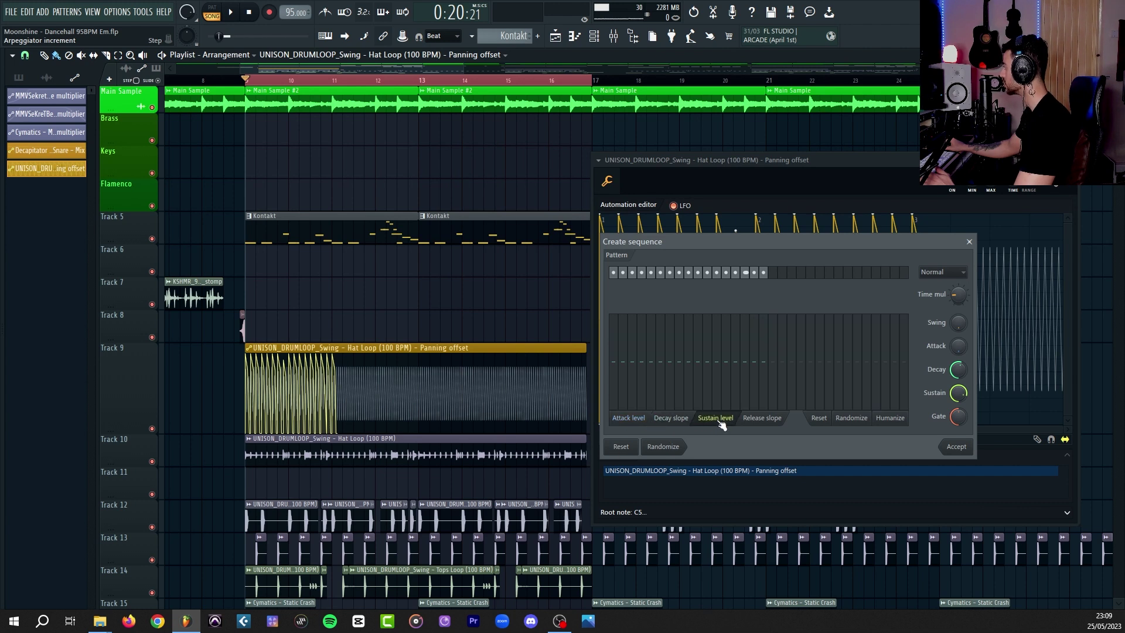
{"action": "left_click", "coordinate": [764, 419]}
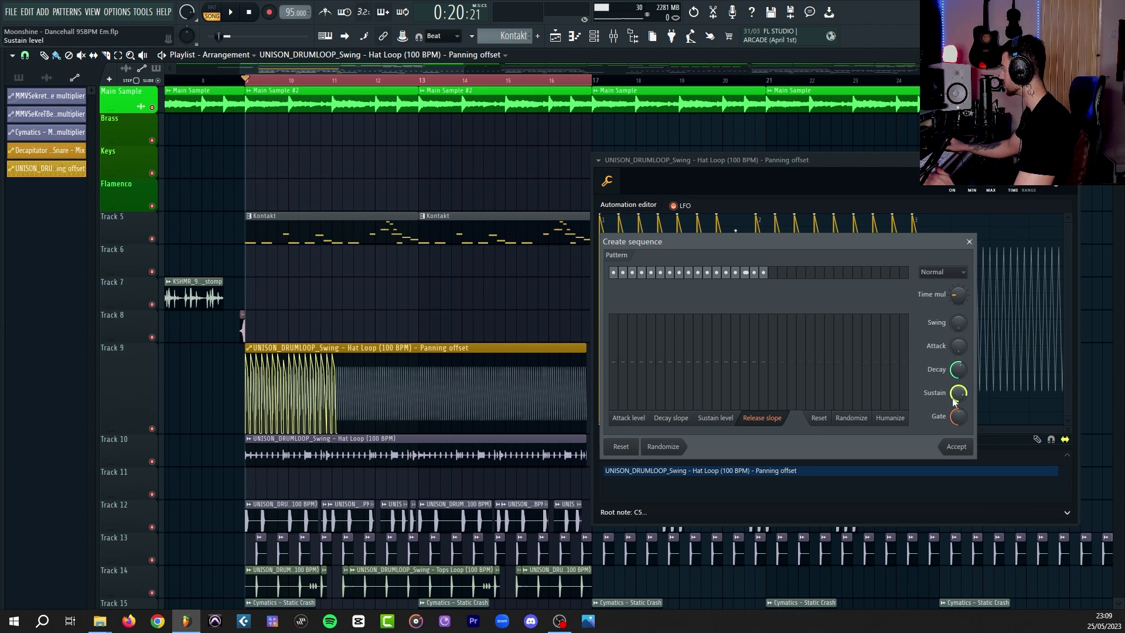
{"action": "left_click_drag", "start_coordinate": [957, 296], "coordinate": [958, 266]}
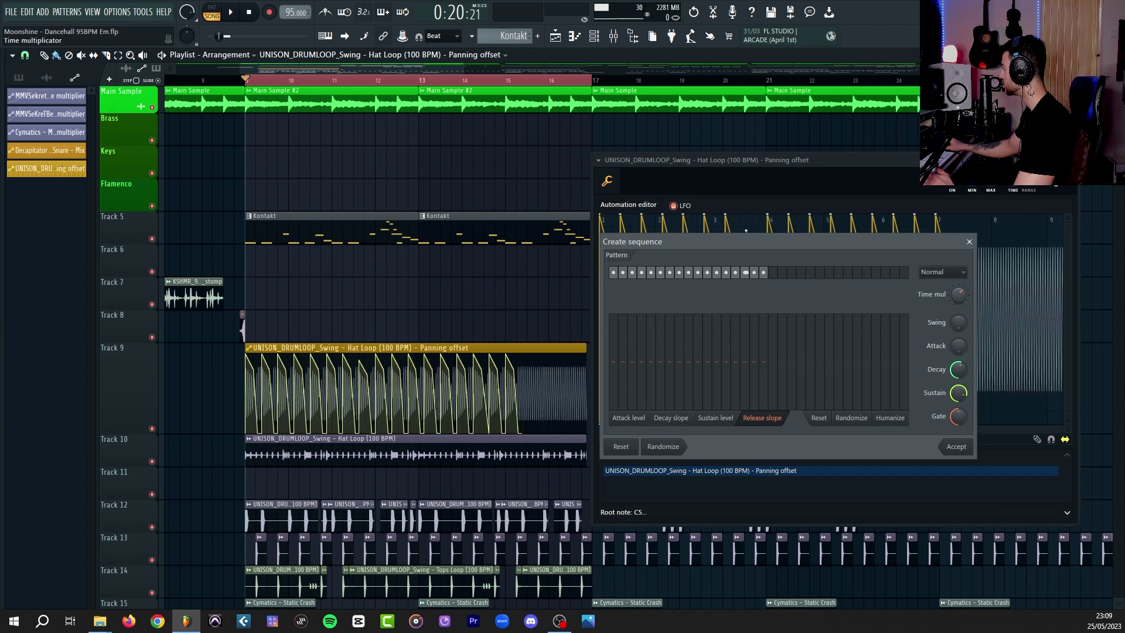
{"action": "left_click_drag", "start_coordinate": [958, 295], "coordinate": [957, 331]}
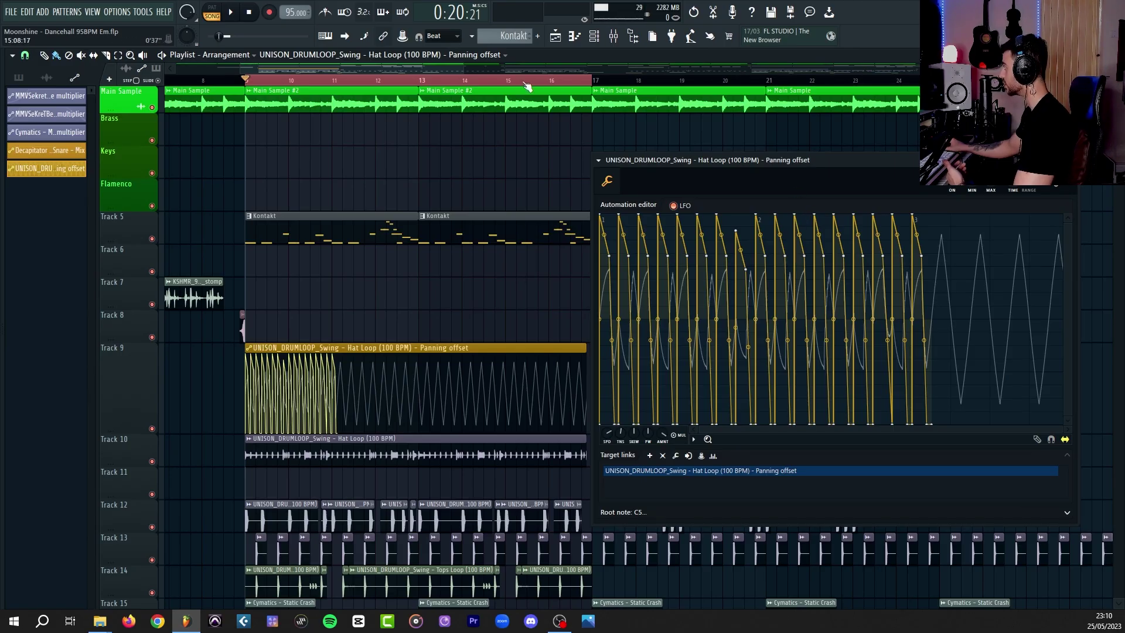
Start adding target links to the panning automation and dismiss the linking notice
{"action": "left_click", "coordinate": [649, 456]}
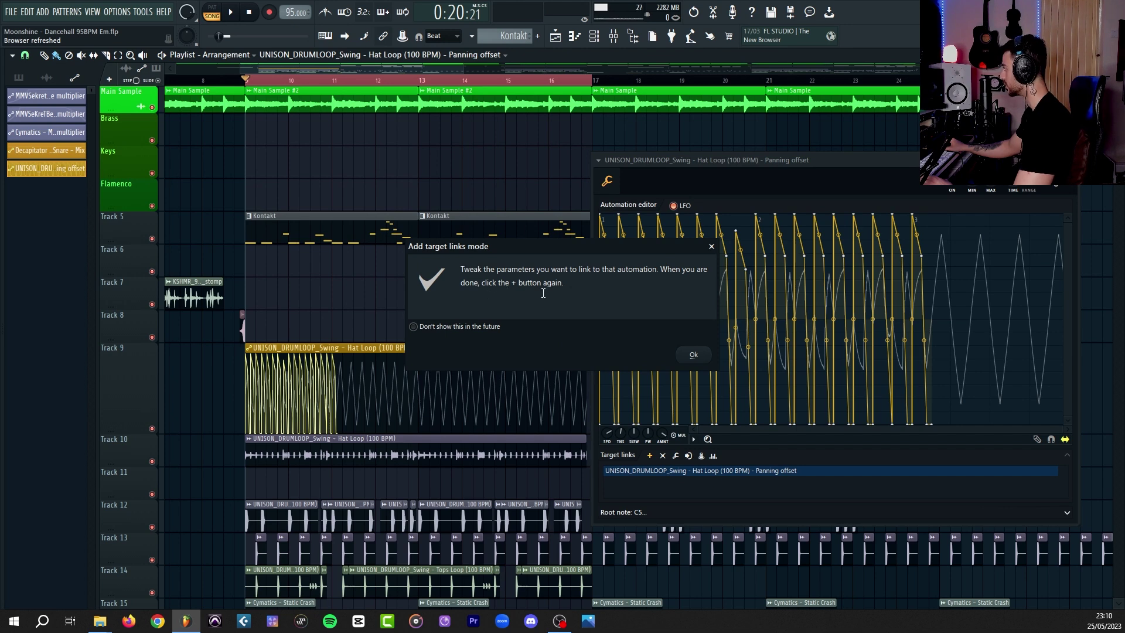
{"action": "left_click", "coordinate": [694, 355]}
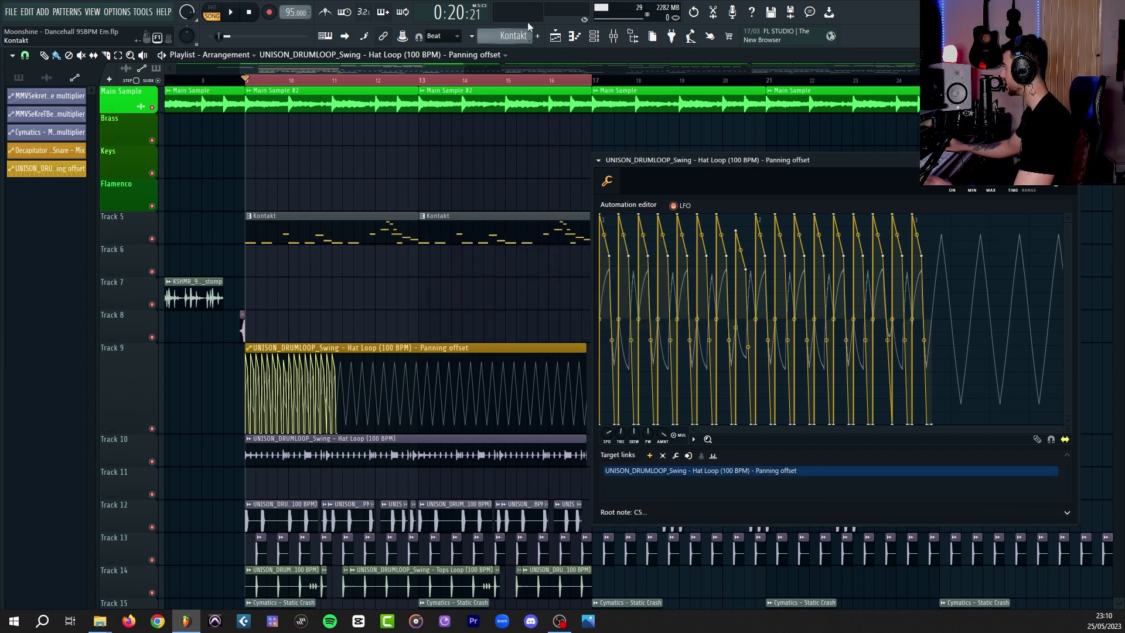
Link Bells & Chops panning to the hat loop's panning offset automation and play the song
{"action": "left_click", "coordinate": [613, 41]}
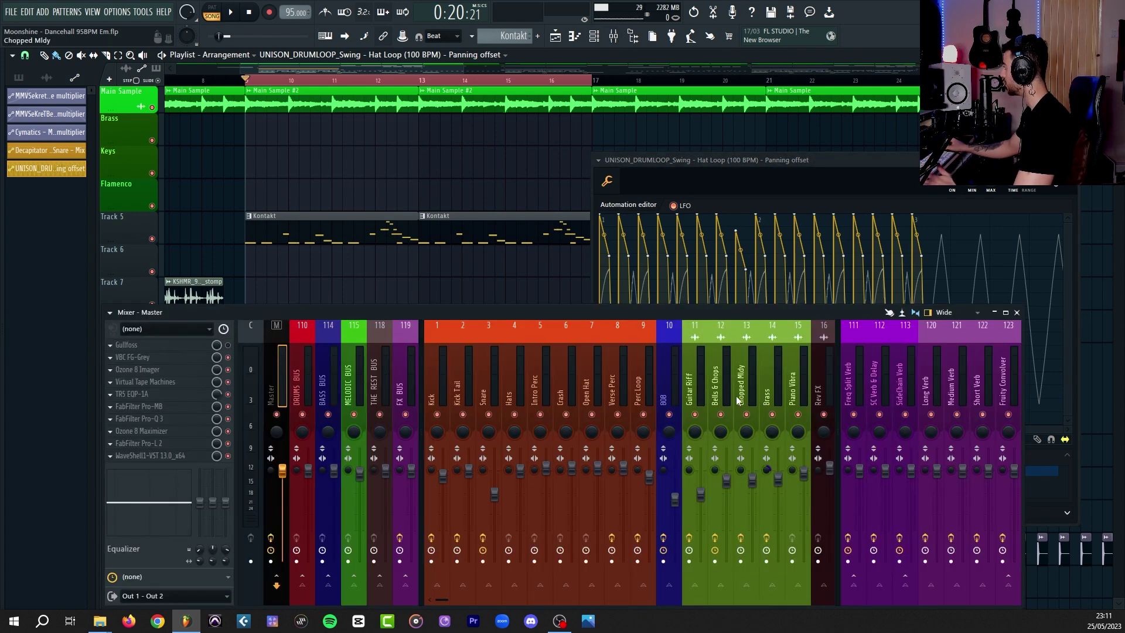
{"action": "left_click", "coordinate": [721, 432]}
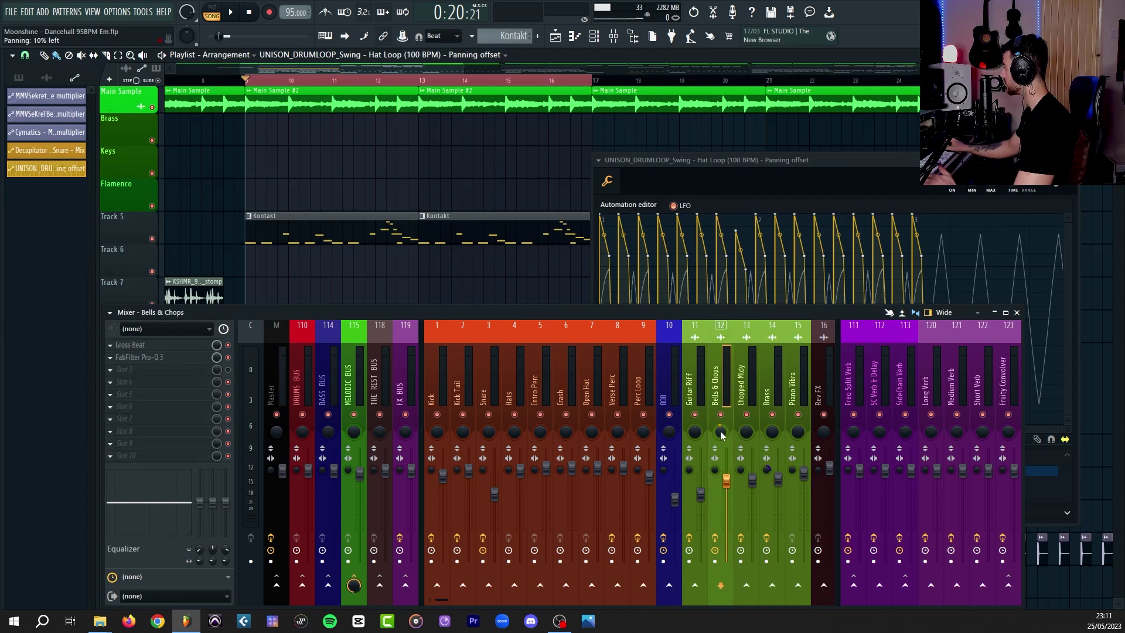
{"action": "left_click", "coordinate": [743, 162]}
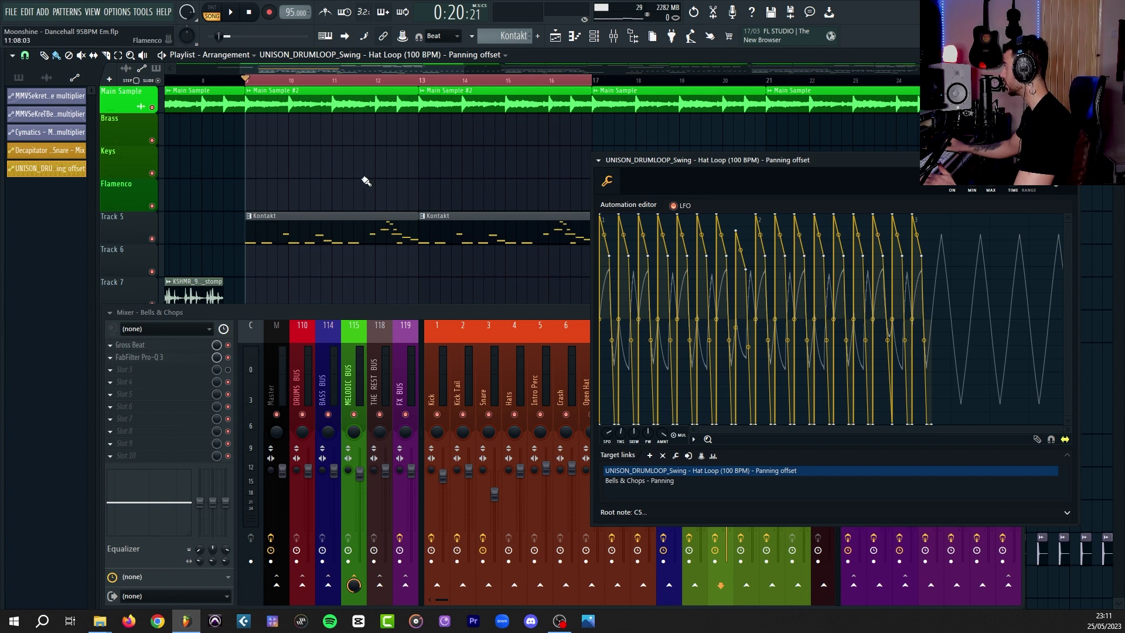
{"action": "left_click_drag", "start_coordinate": [271, 144], "coordinate": [487, 79]}
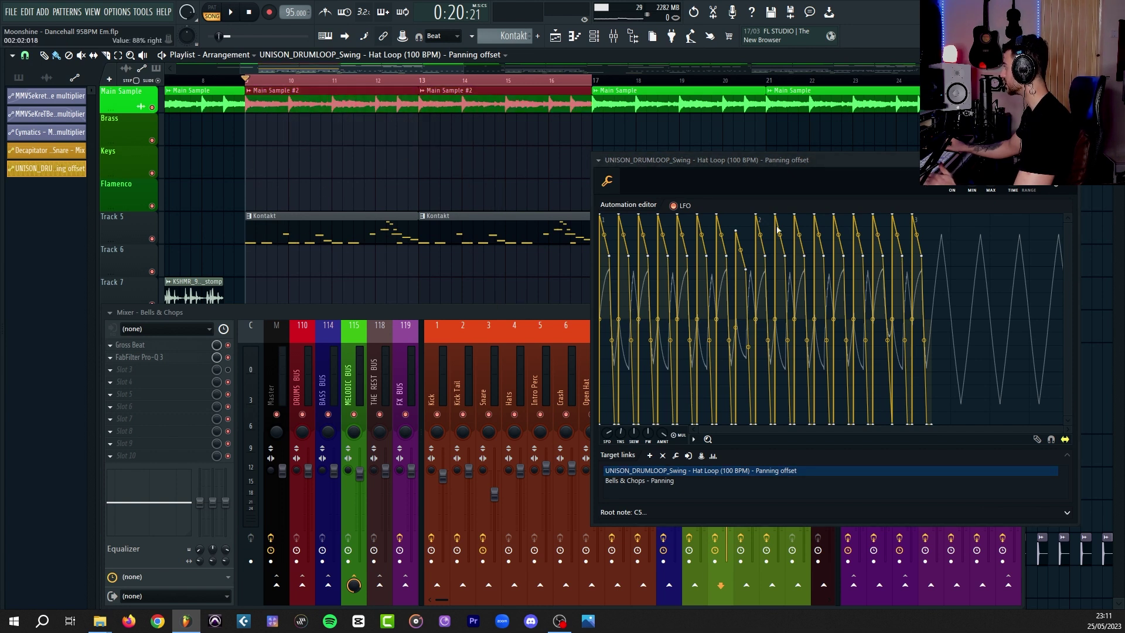
{"action": "left_click", "coordinate": [469, 337]}
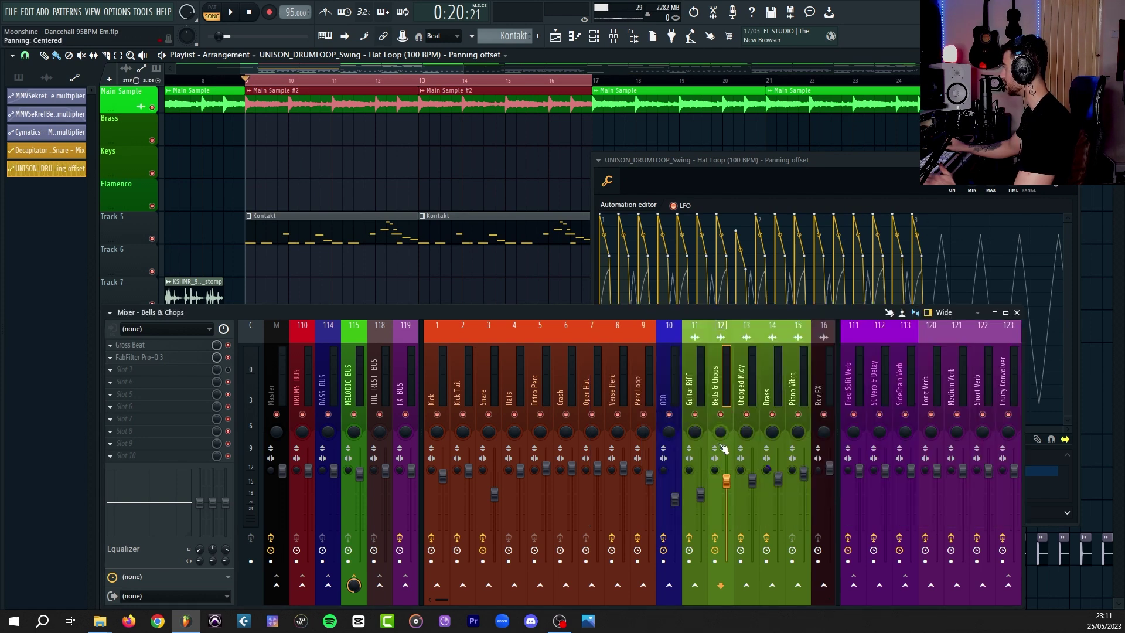
{"action": "key", "text": "space"}
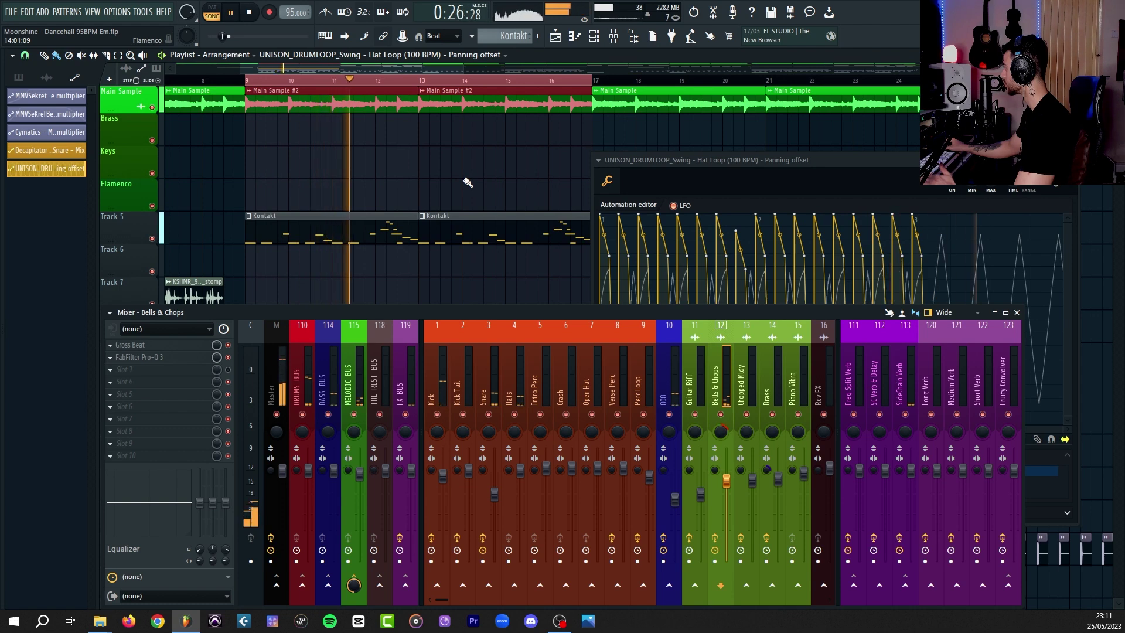
{"action": "key", "text": "space"}
Remove the Bells & Chops - Panning target link in the automation editor, confirming Yes
{"action": "left_click", "coordinate": [756, 175]}
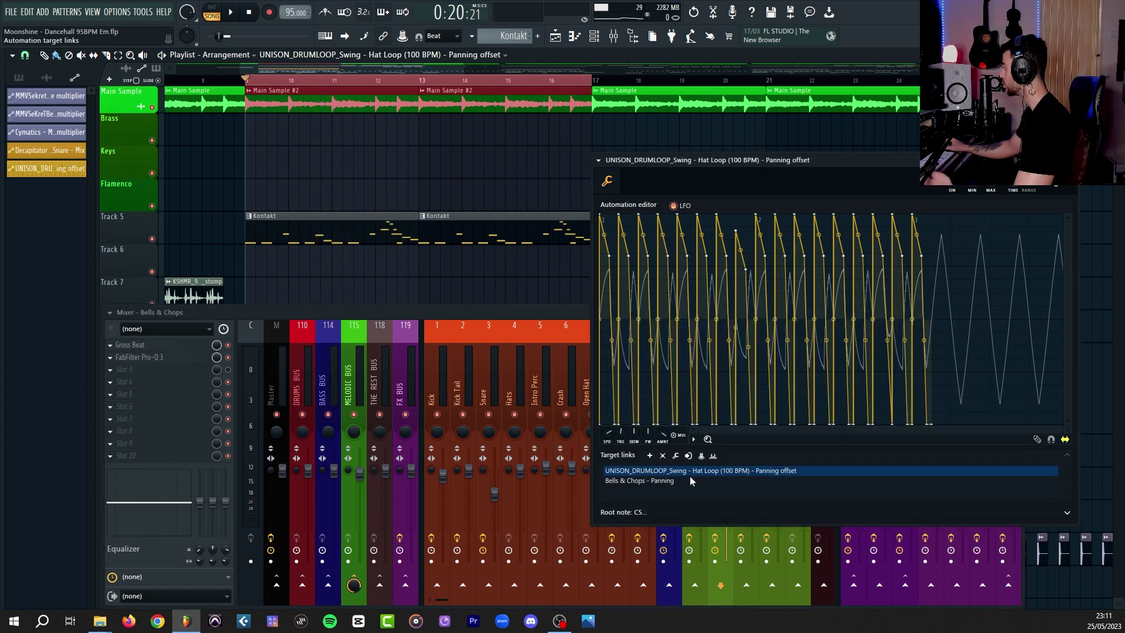
{"action": "left_click", "coordinate": [637, 481]}
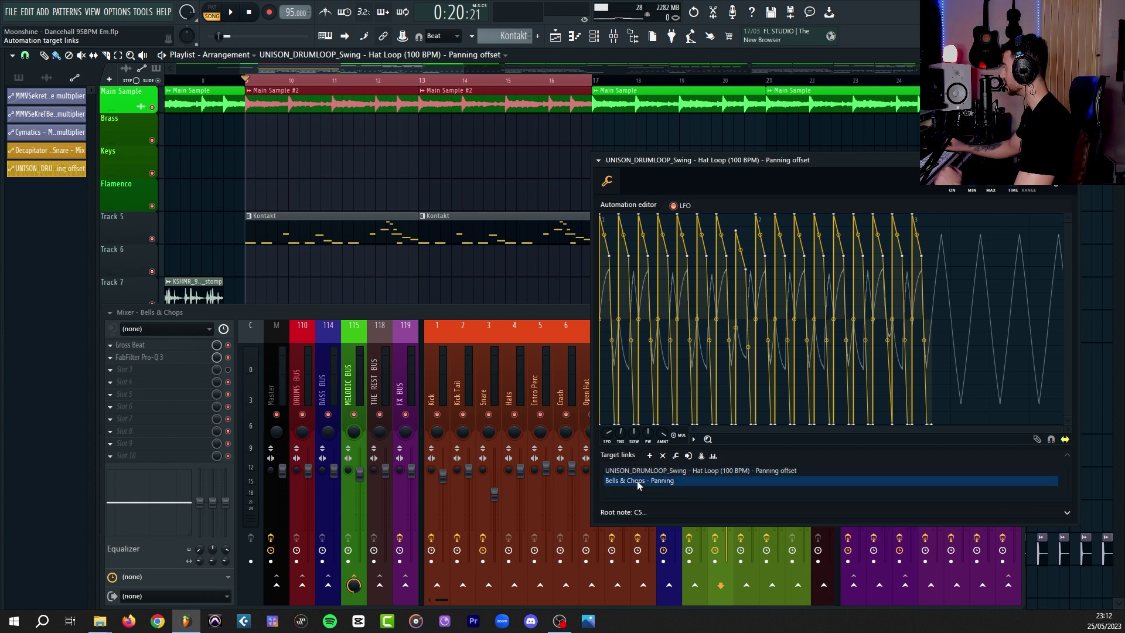
{"action": "left_click", "coordinate": [663, 456]}
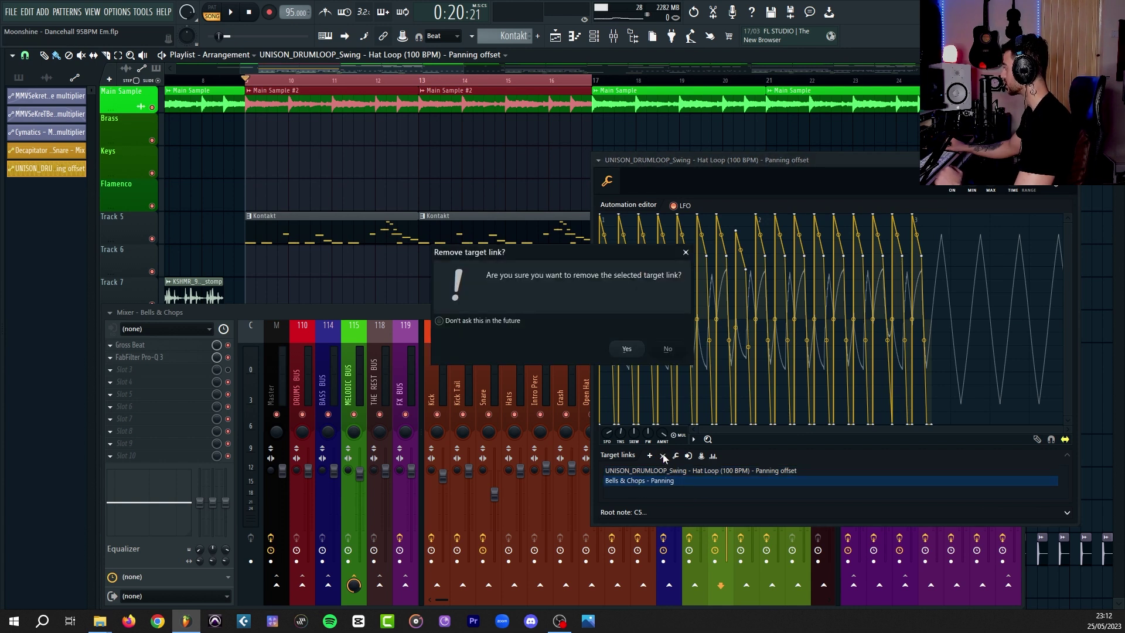
{"action": "left_click", "coordinate": [626, 349]}
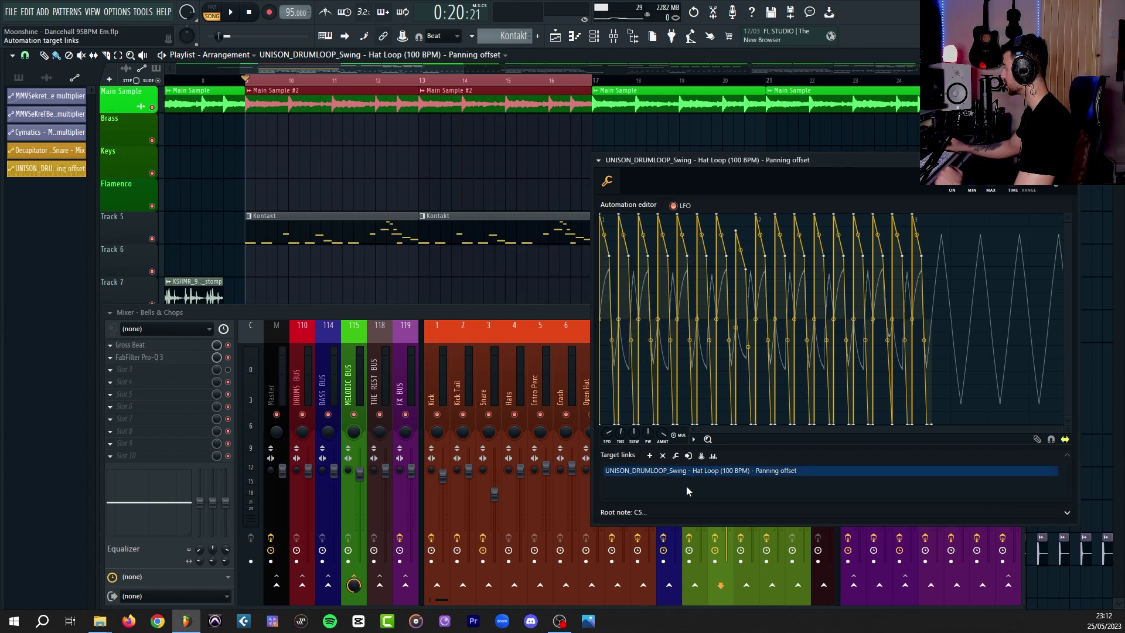
Create a Hat Loop volume automation clip and move it to Track 9
{"action": "right_click", "coordinate": [304, 440]}
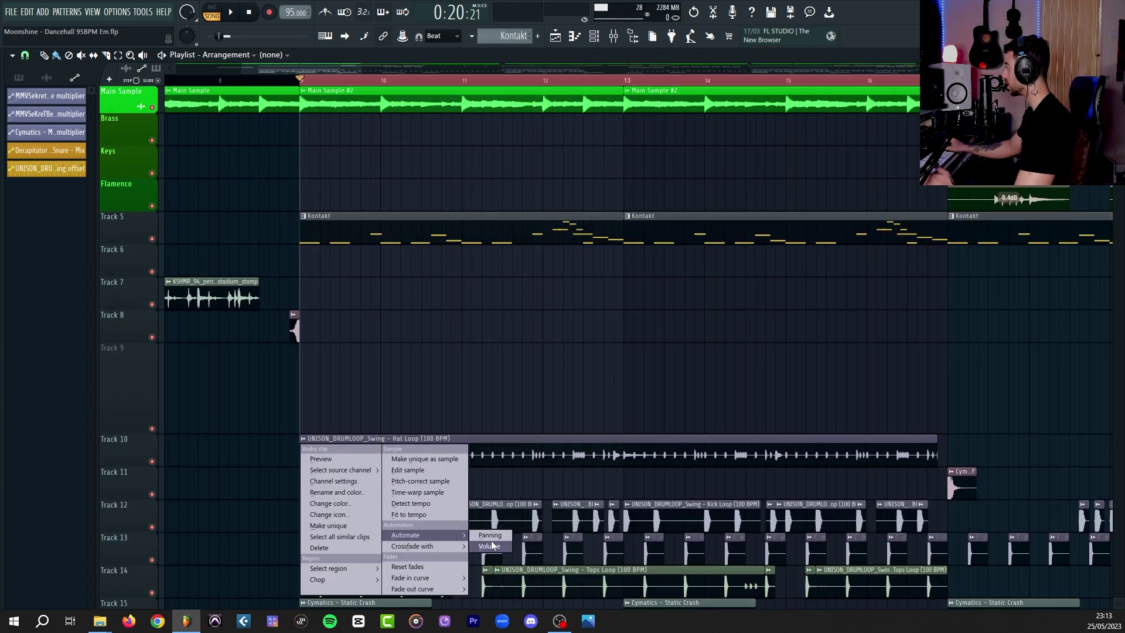
{"action": "left_click", "coordinate": [490, 546]}
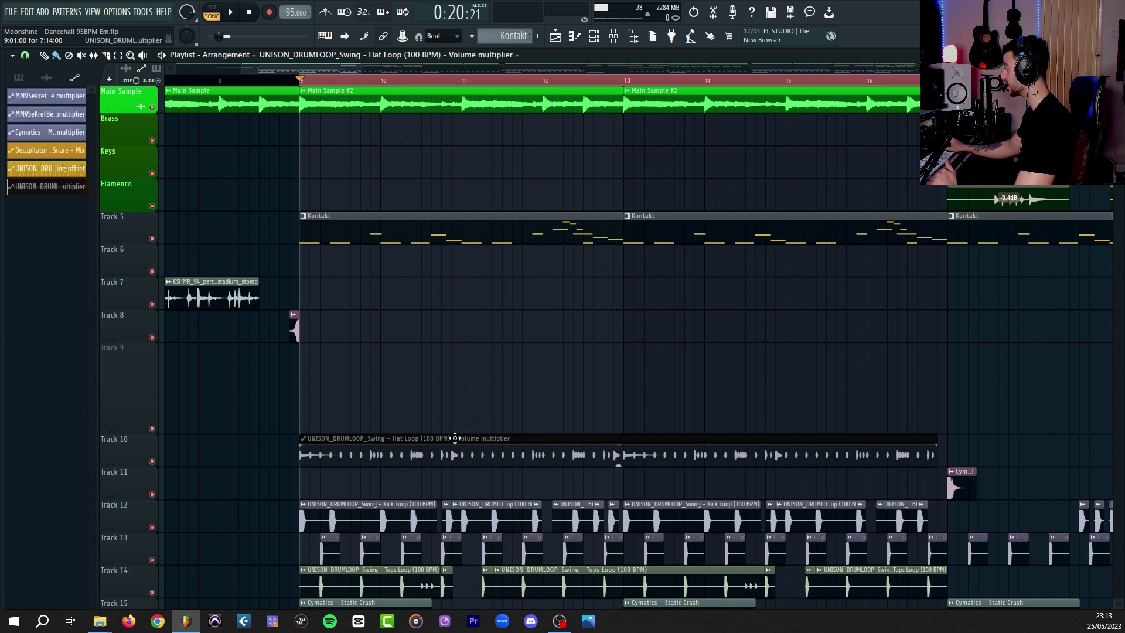
{"action": "left_click_drag", "start_coordinate": [455, 438], "coordinate": [454, 346]}
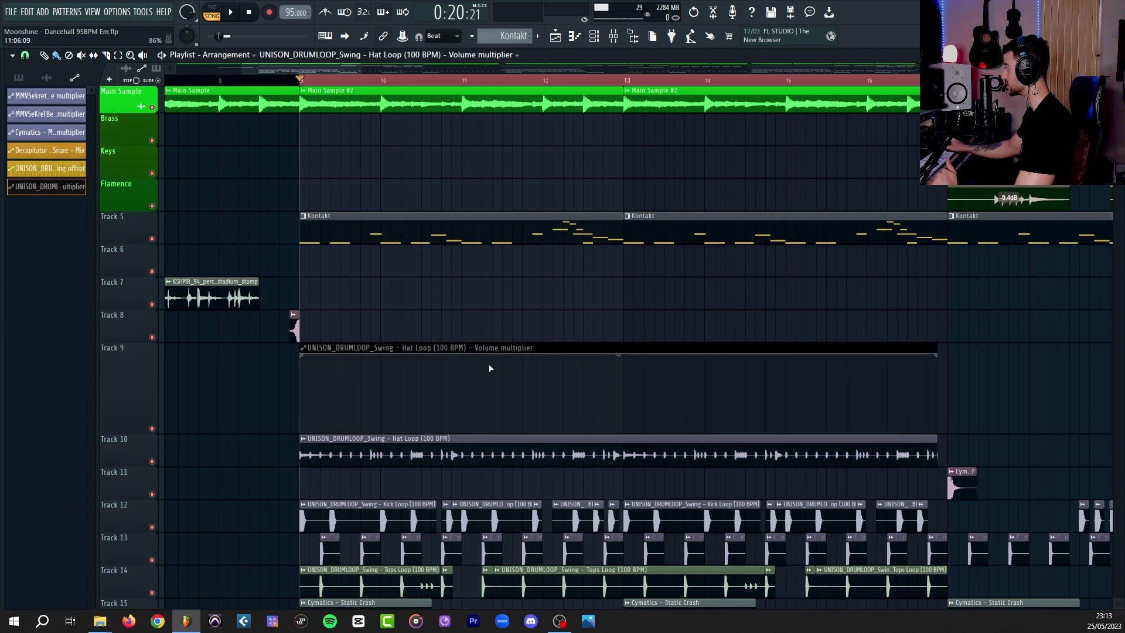
Add a Pulse-mode middle point dropped to zero volume and adjust the pulse density
{"action": "right_click", "coordinate": [624, 354]}
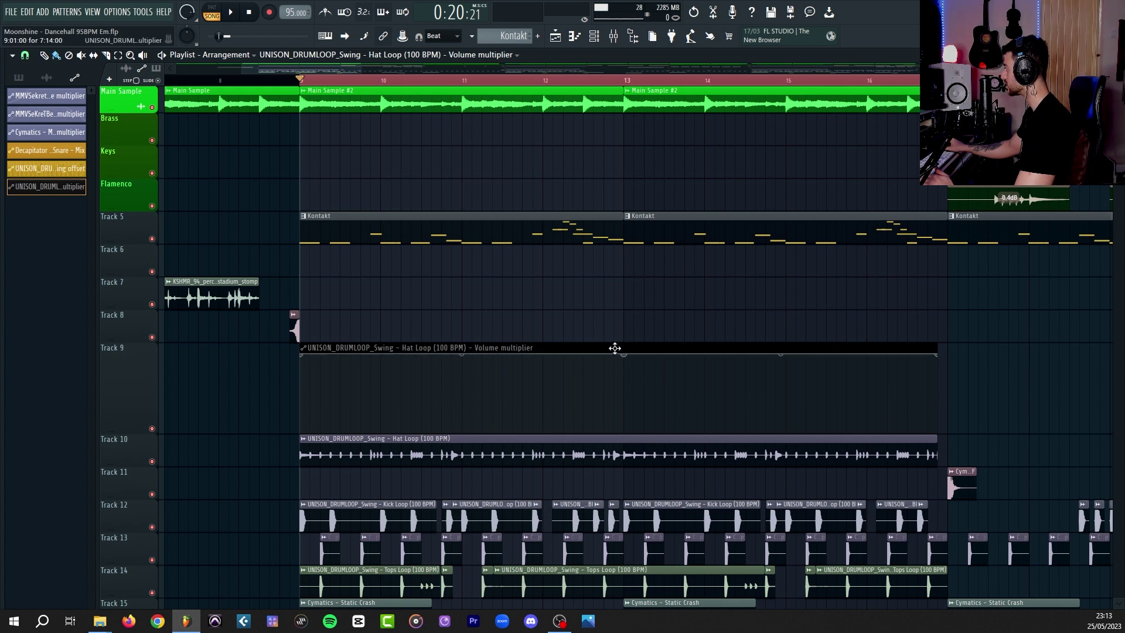
{"action": "right_click", "coordinate": [624, 354]}
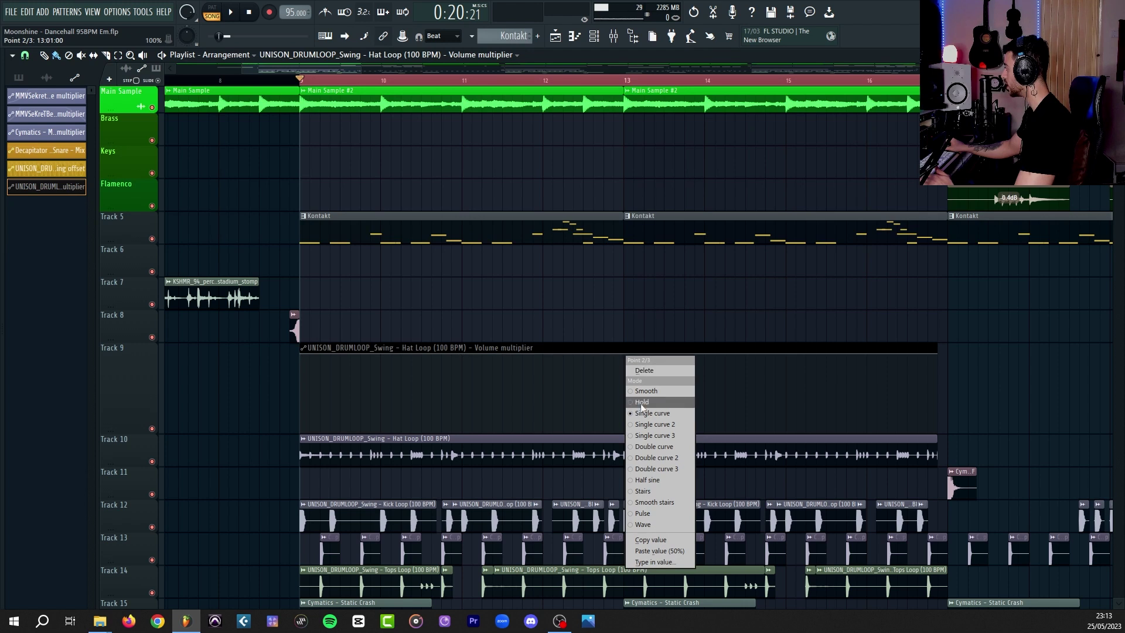
{"action": "left_click", "coordinate": [658, 516]}
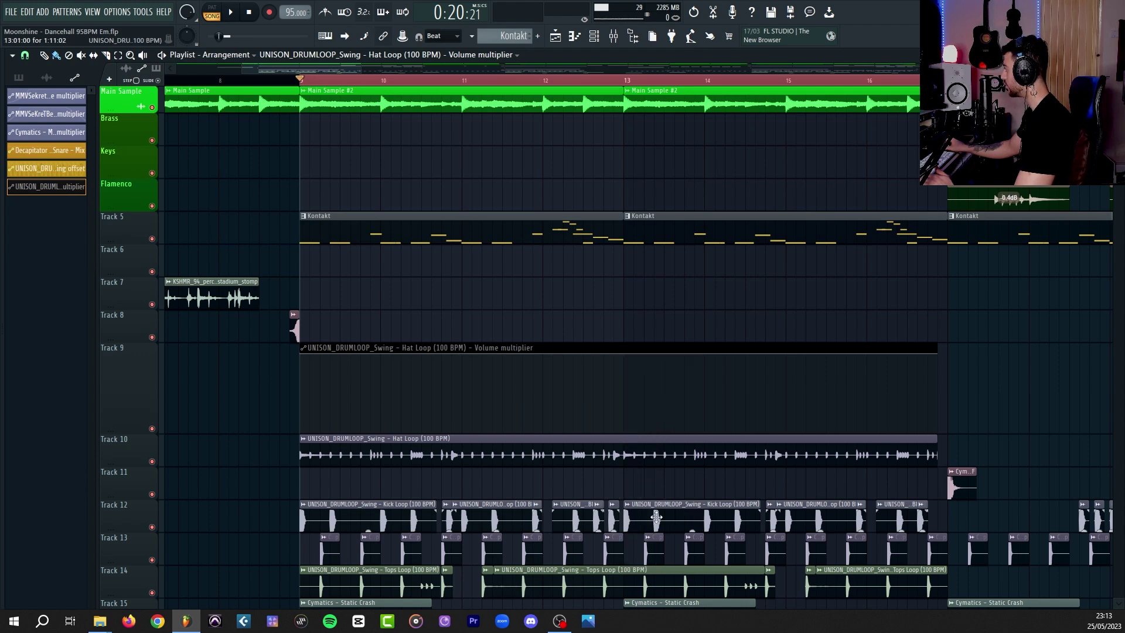
{"action": "left_click_drag", "start_coordinate": [626, 353], "coordinate": [624, 432]}
{"action": "left_click_drag", "start_coordinate": [462, 354], "coordinate": [462, 319]}
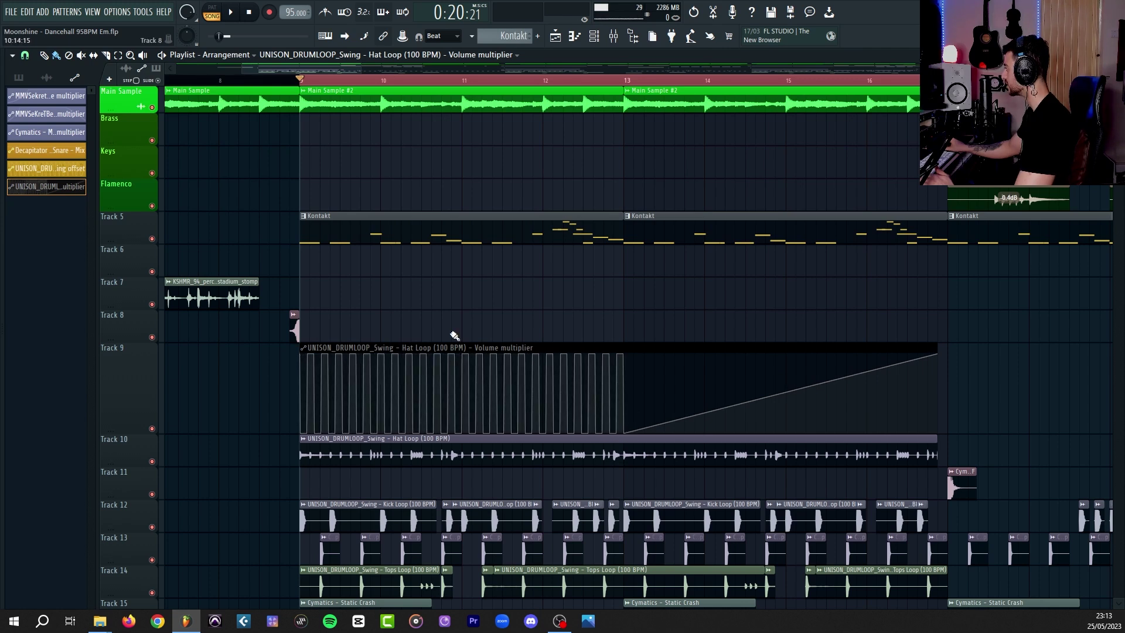
{"action": "mouse_move", "coordinate": [463, 357]}
{"action": "left_mouse_down"}
{"action": "mouse_move", "coordinate": [463, 328]}
{"action": "mouse_move", "coordinate": [463, 346]}
{"action": "left_mouse_up"}
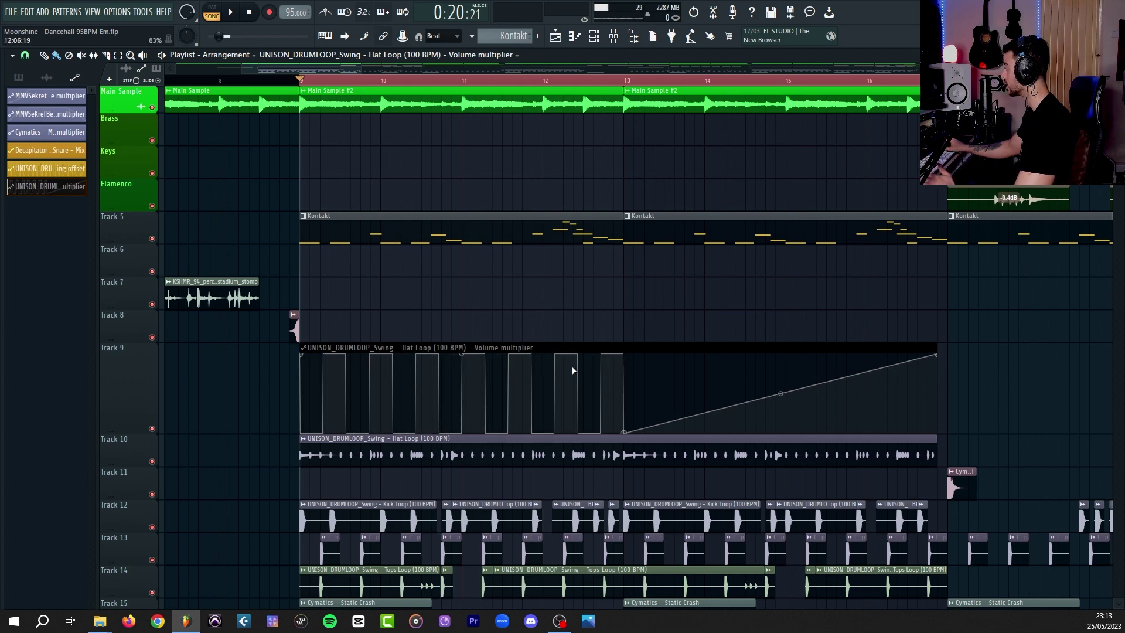
Solo the hat loop with its automation and play it to check the gating
{"action": "left_click", "coordinate": [152, 428], "text": "ctrl"}
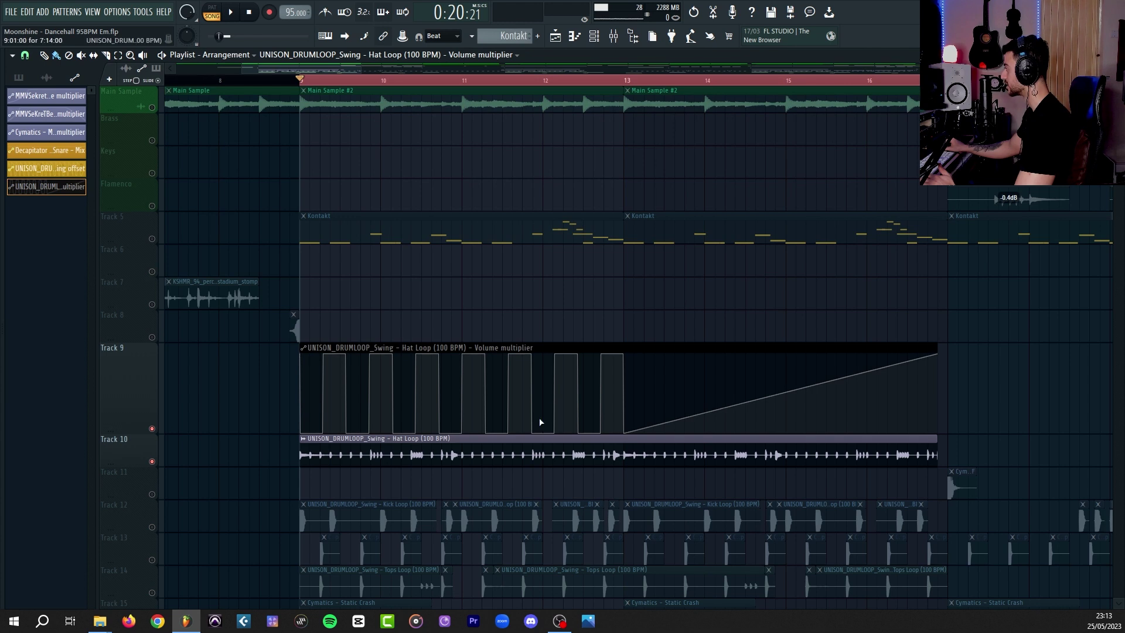
{"action": "key", "text": "space"}
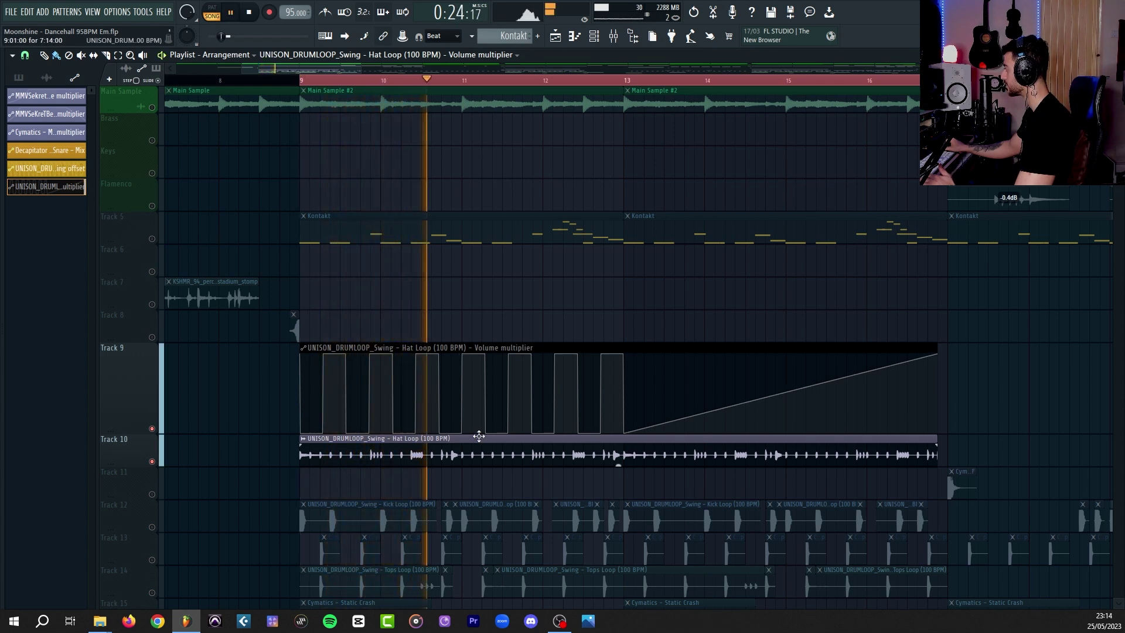
{"action": "key", "text": "space"}
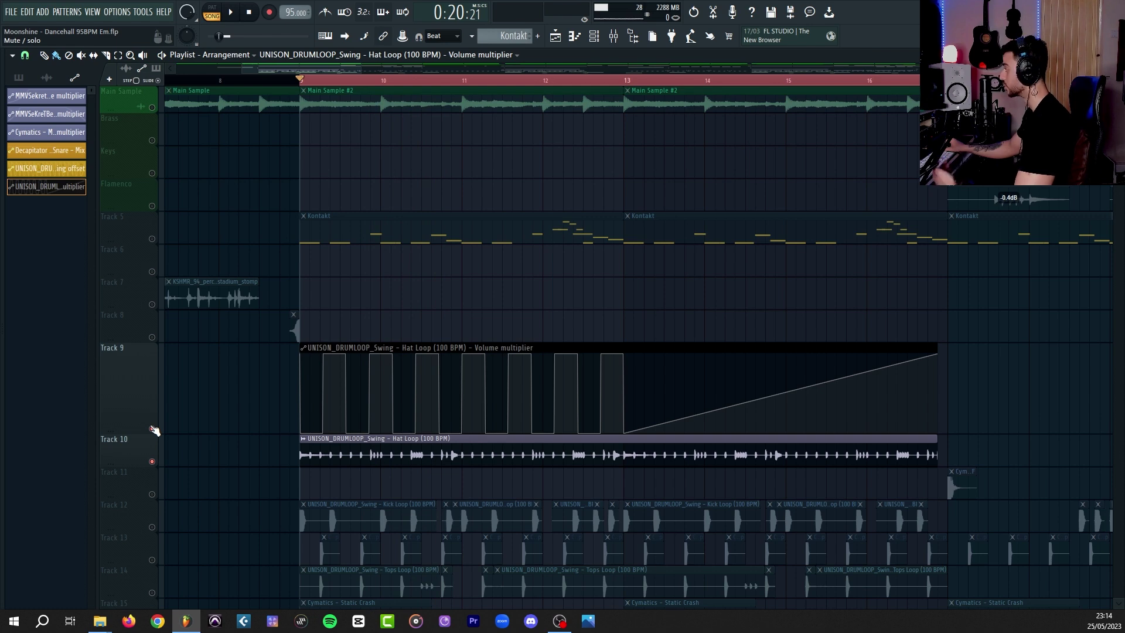
Unmute all tracks and pull the Kontakt strings' mod wheel dynamics down to ppp
{"action": "right_click", "coordinate": [153, 429]}
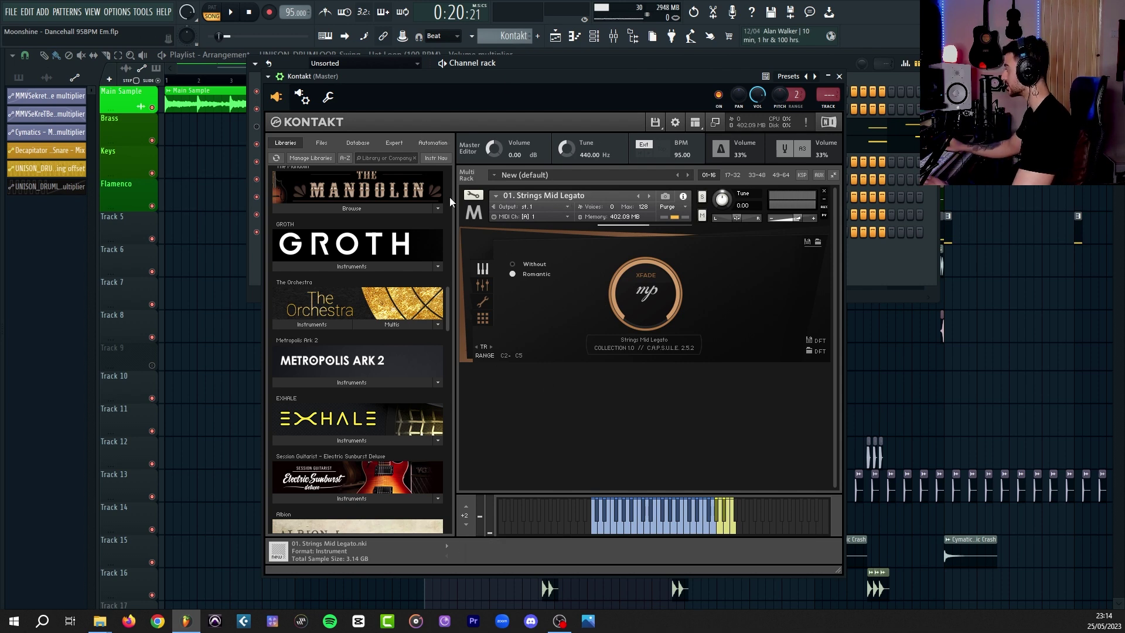
{"action": "scroll", "coordinate": [354, 339], "scroll_direction": "up", "scroll_amount": 3}
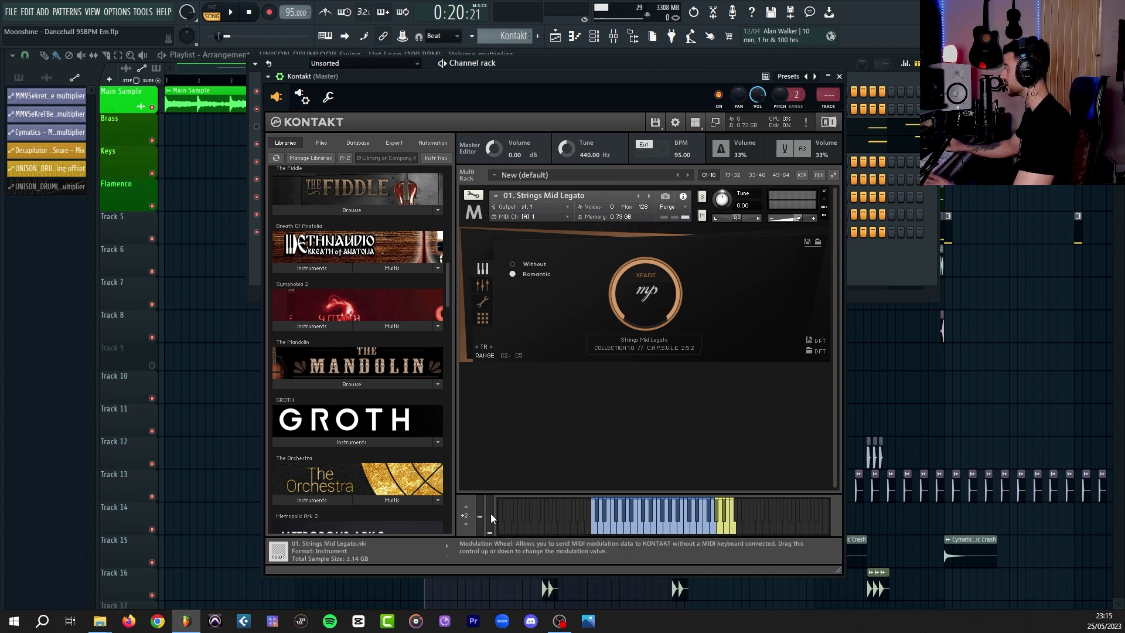
{"action": "left_click_drag", "start_coordinate": [488, 521], "coordinate": [490, 517]}
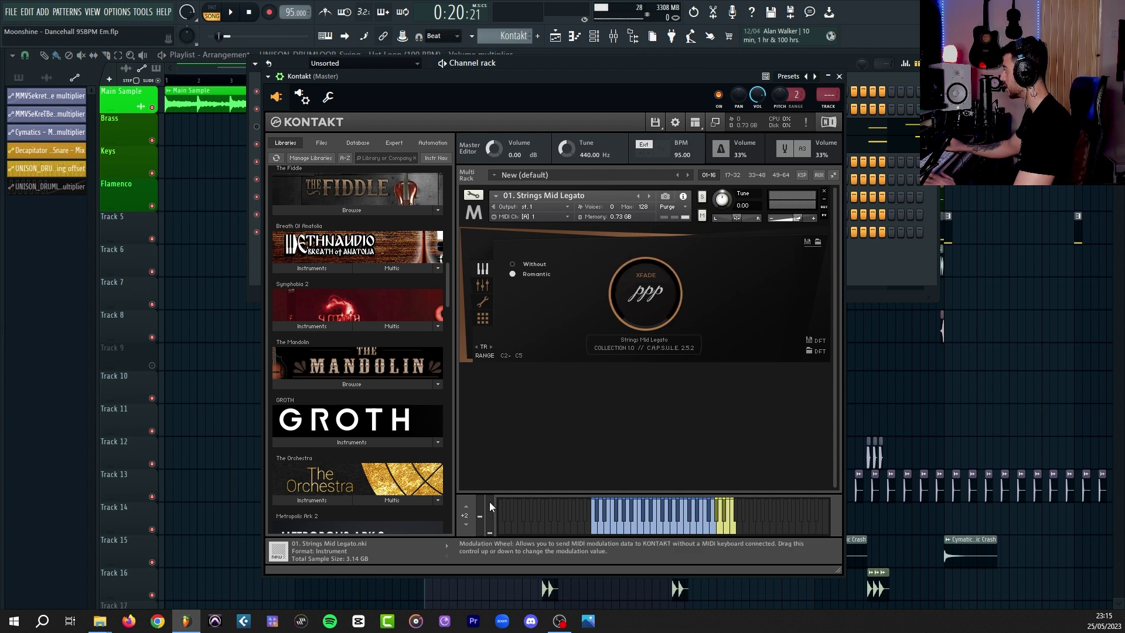
Sweep the mod wheel up to pp and back to ppp, then try Multilink to controllers
{"action": "left_click_drag", "start_coordinate": [490, 502], "coordinate": [495, 469]}
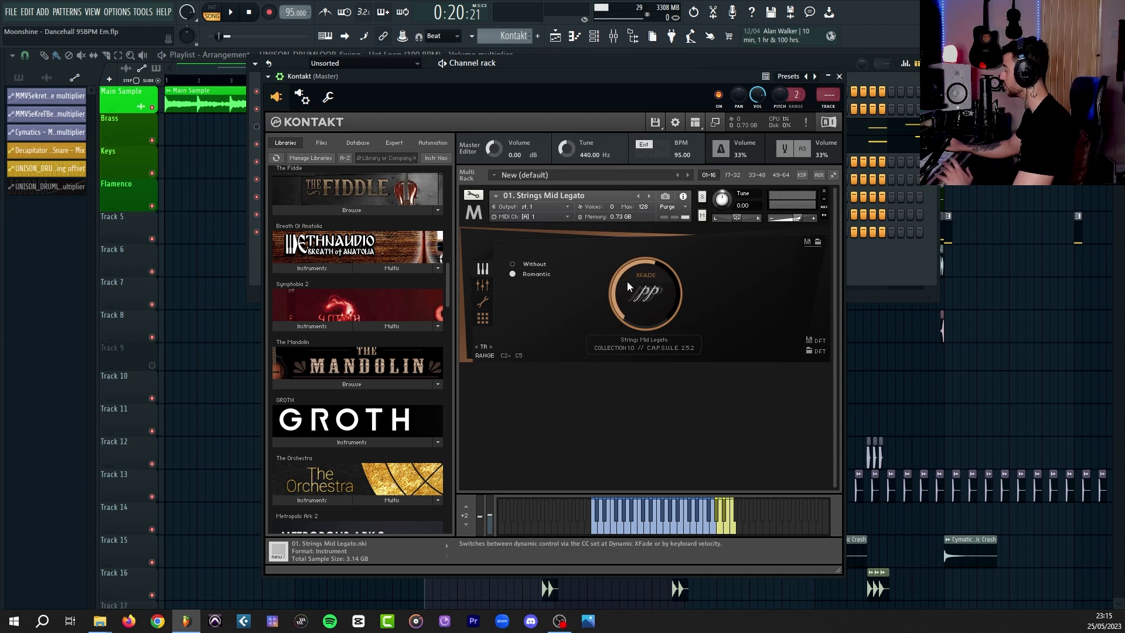
{"action": "left_click_drag", "start_coordinate": [489, 513], "coordinate": [489, 519]}
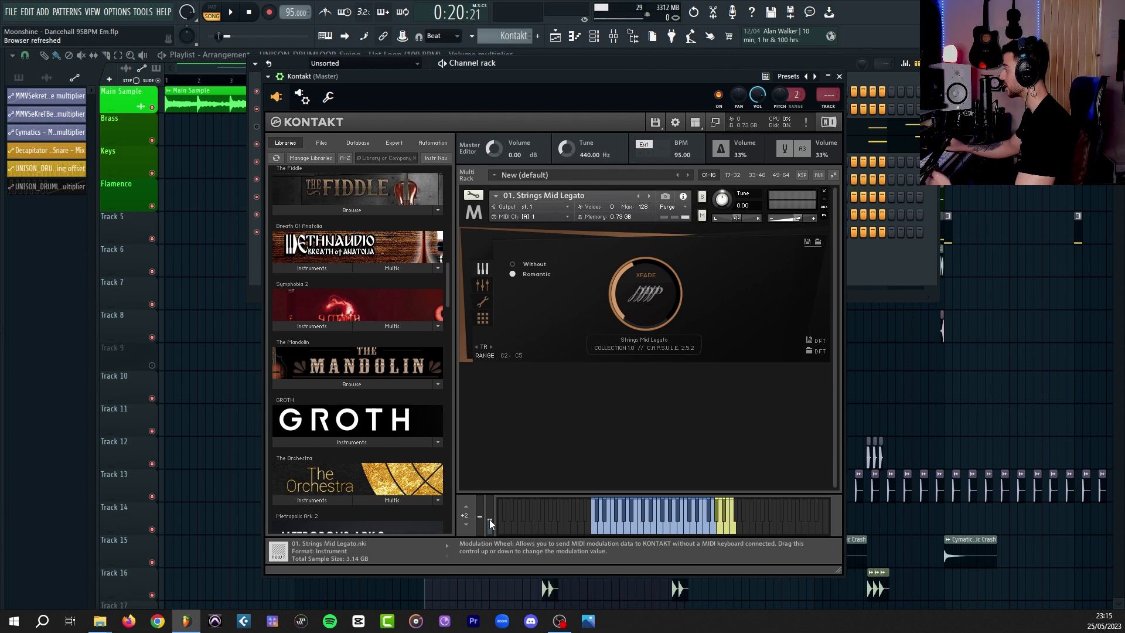
{"action": "left_click_drag", "start_coordinate": [489, 519], "coordinate": [491, 538]}
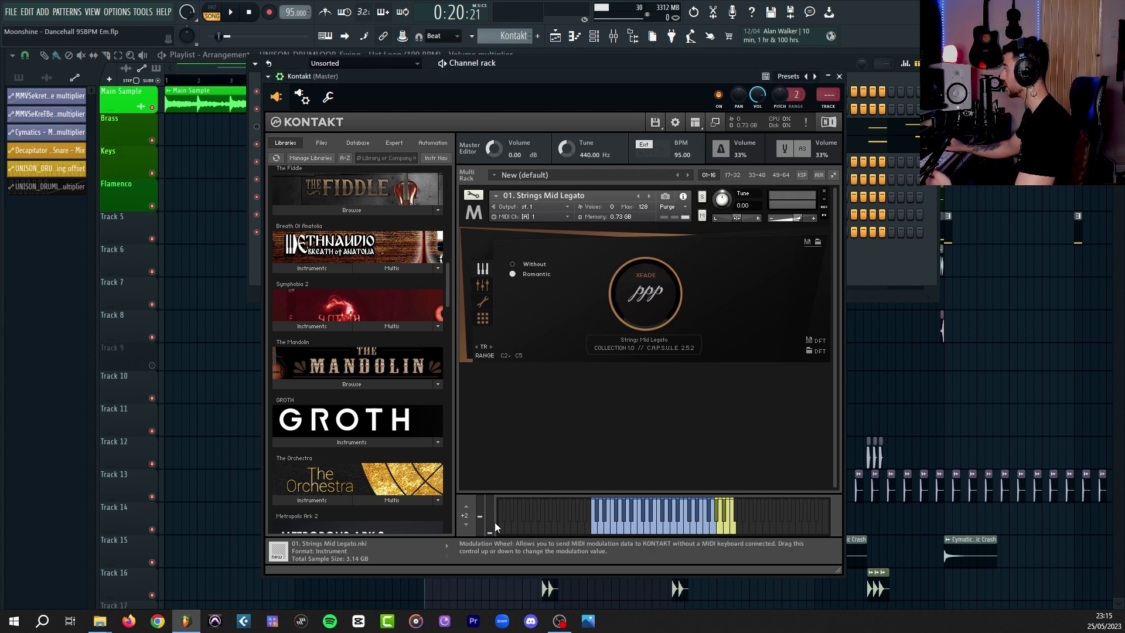
{"action": "left_click", "coordinate": [402, 36]}
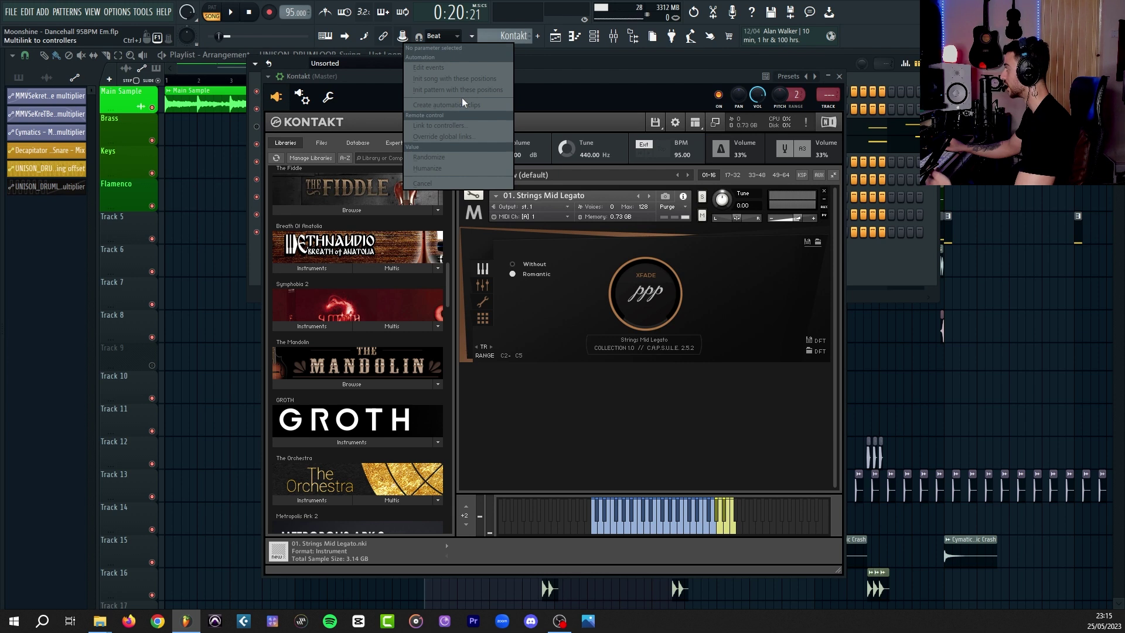
{"action": "left_click", "coordinate": [676, 437]}
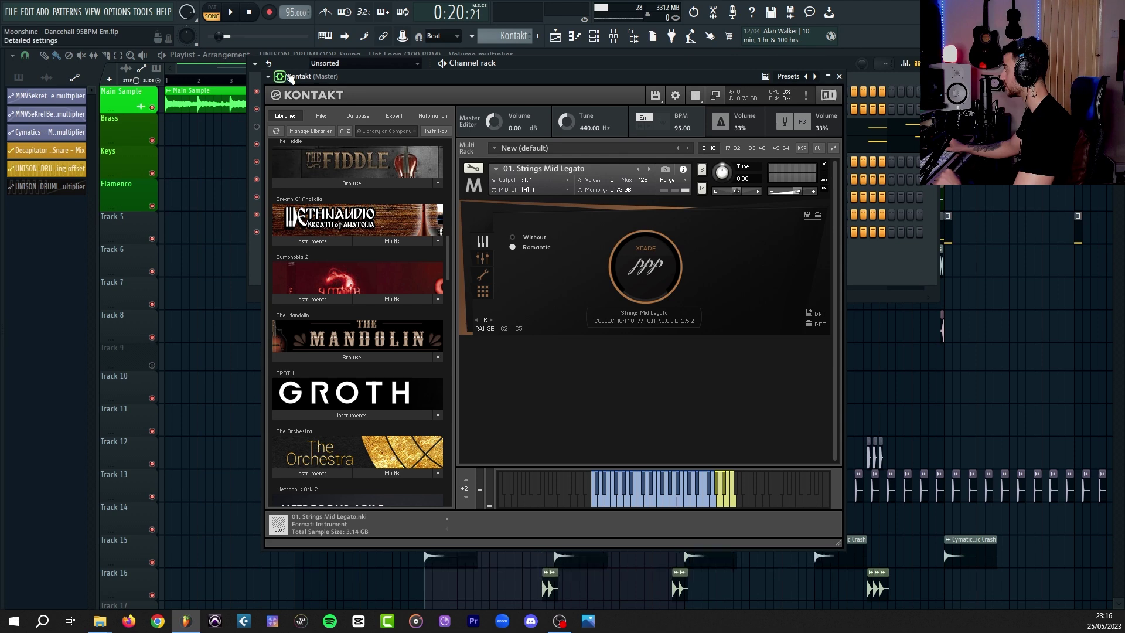
Check Kontakt's wrapper settings, then add a MIDI Out channel and centre its window
{"action": "left_click", "coordinate": [305, 97]}
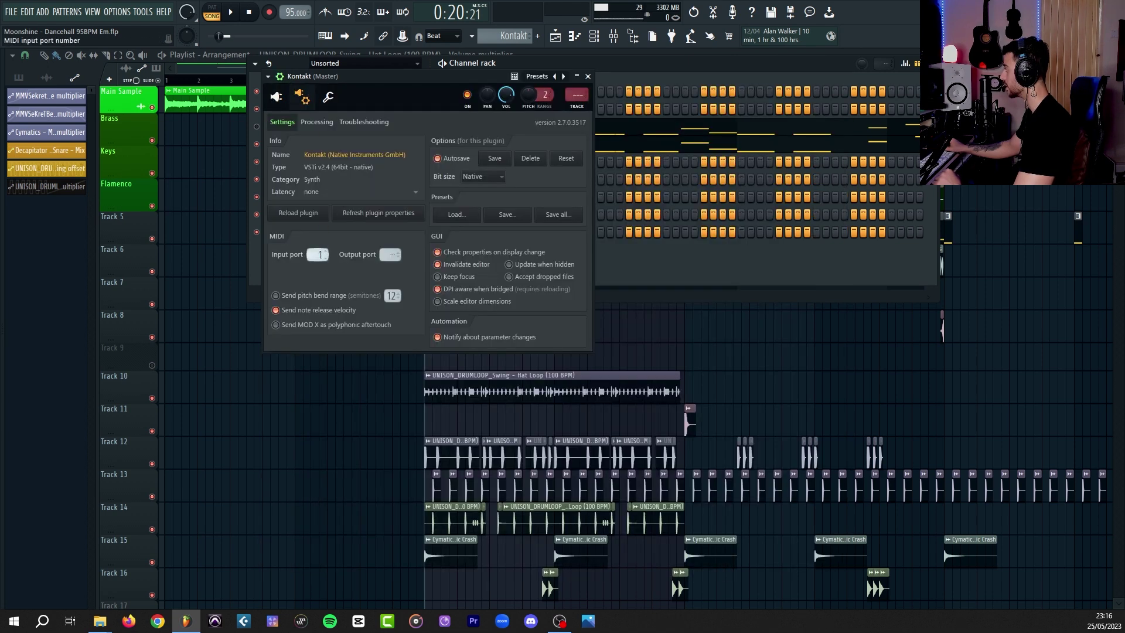
{"action": "key", "text": "Escape"}
{"action": "left_click", "coordinate": [360, 296]}
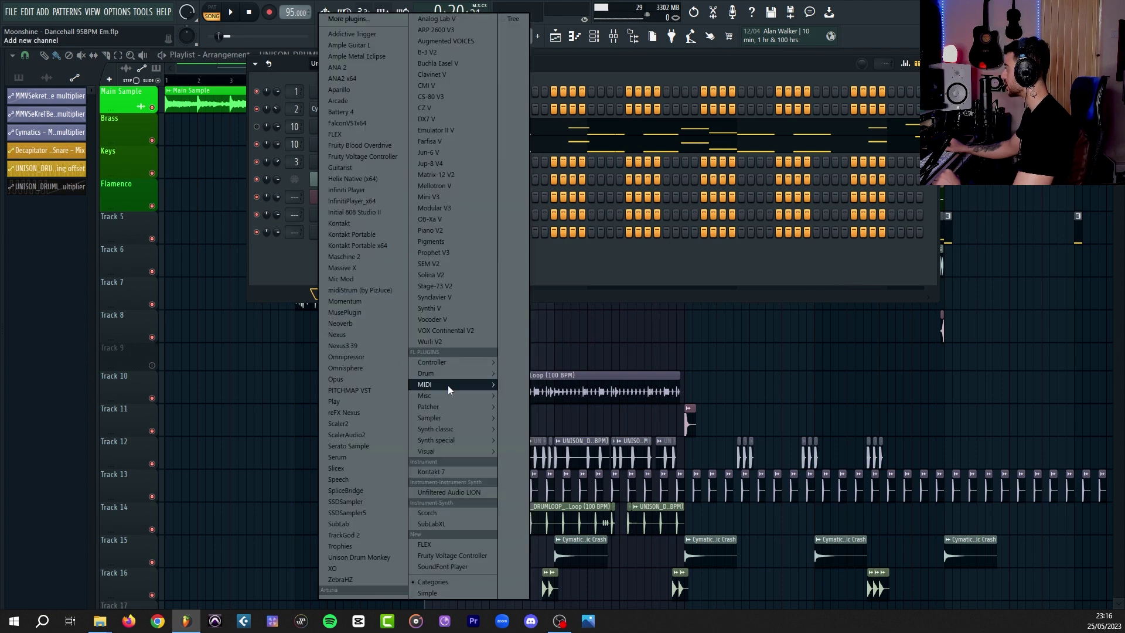
{"action": "mouse_move", "coordinate": [452, 388]}
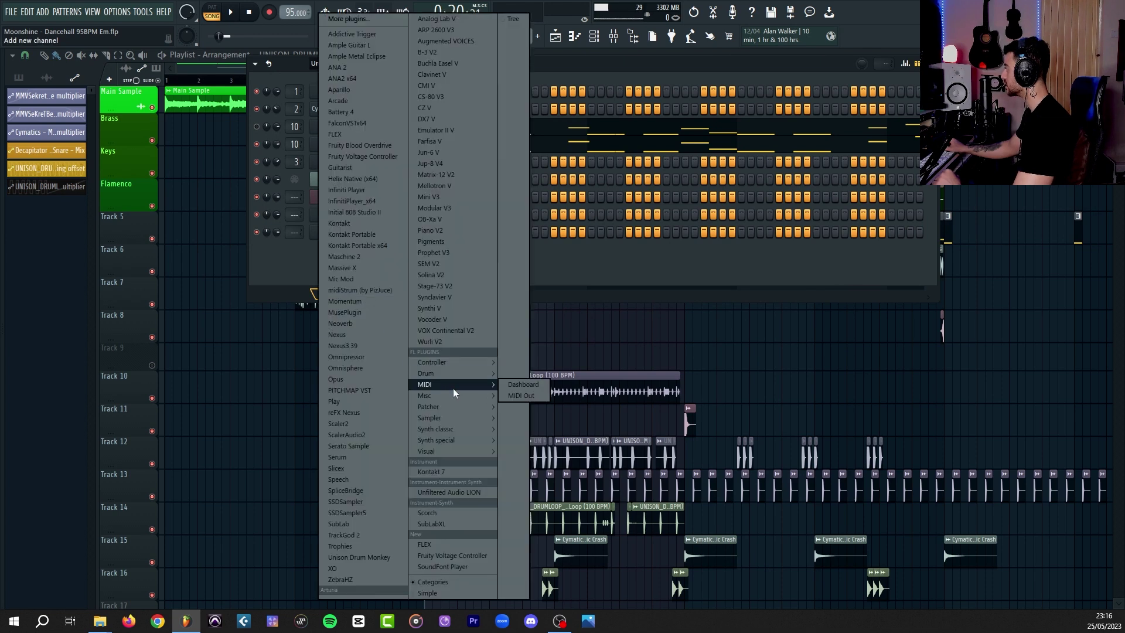
{"action": "left_click", "coordinate": [522, 395]}
{"action": "left_click_drag", "start_coordinate": [184, 57], "coordinate": [567, 271]}
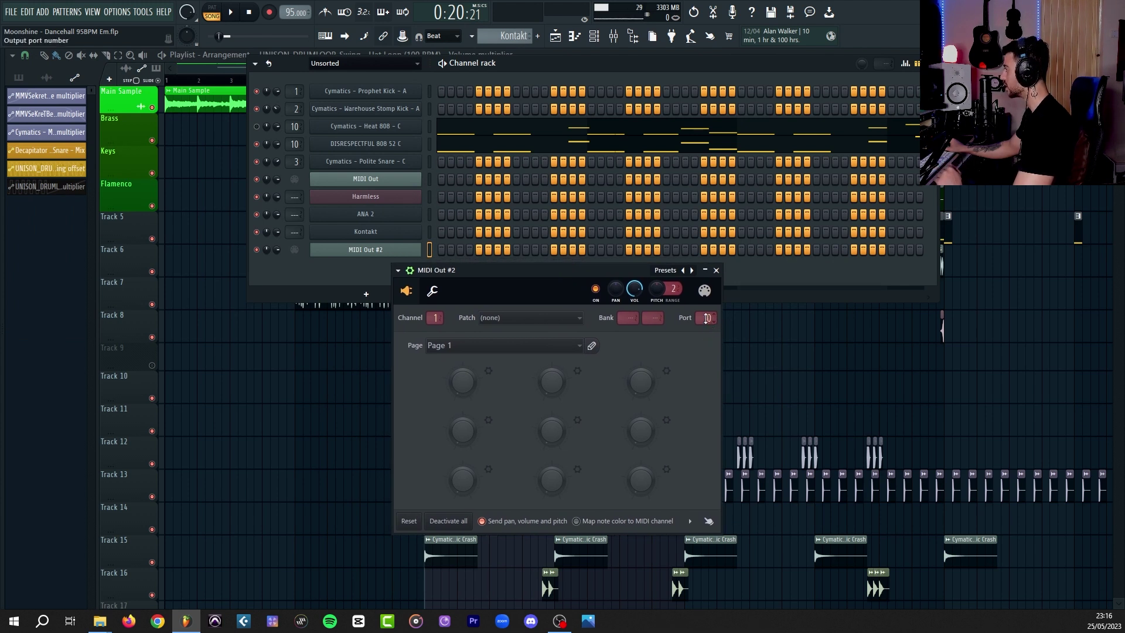
Set the MIDI Out port to 1 and name the first knob Modwheel (short Mod), type CC
{"action": "left_click_drag", "start_coordinate": [707, 317], "coordinate": [707, 311]}
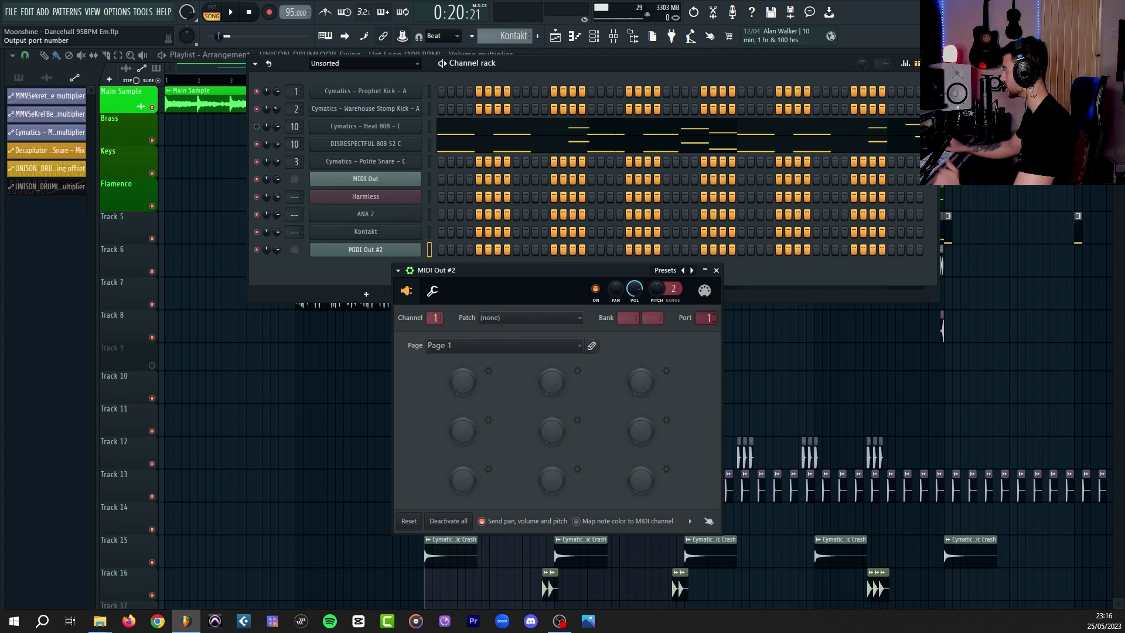
{"action": "left_click", "coordinate": [488, 372]}
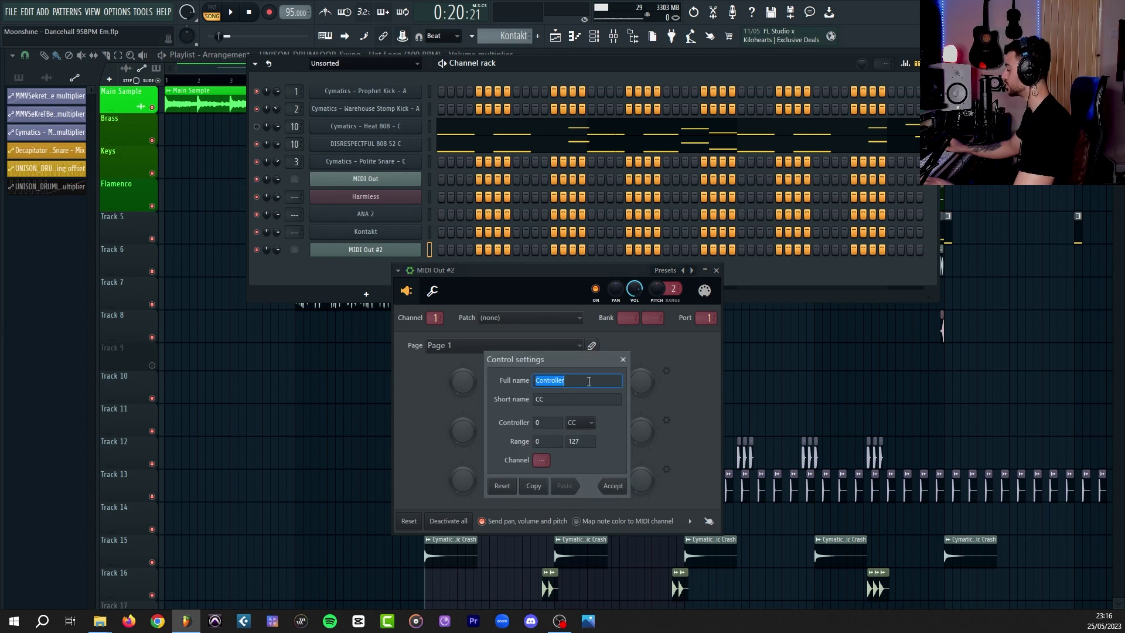
{"action": "type", "text": "Modwhee"}
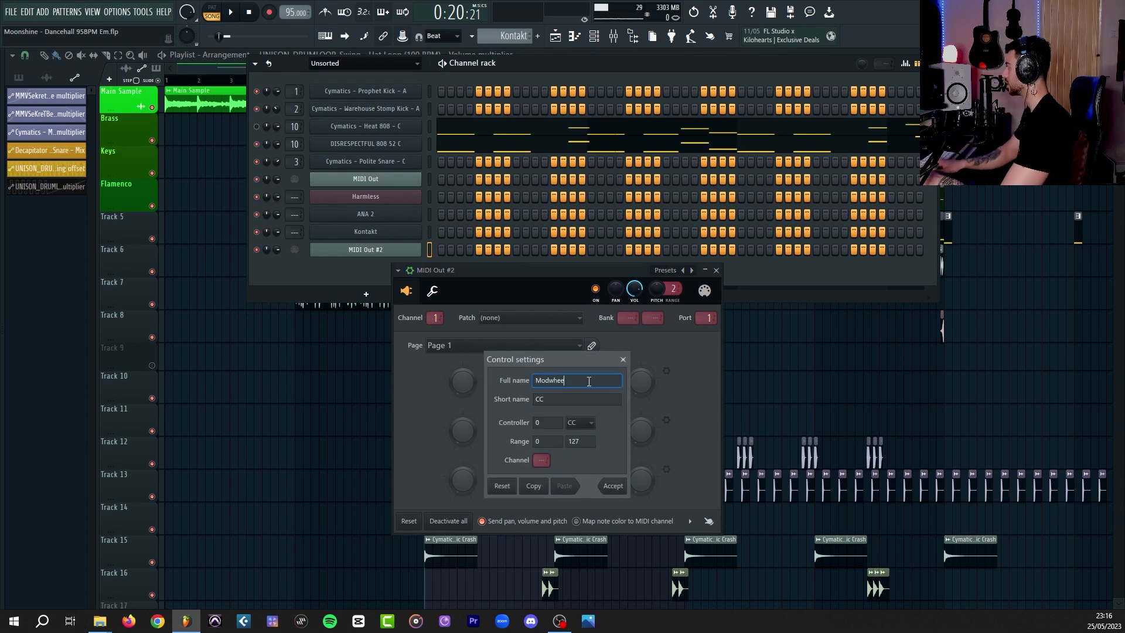
{"action": "type", "text": "l"}
{"action": "key", "text": "Tab"}
{"action": "type", "text": "Mod"}
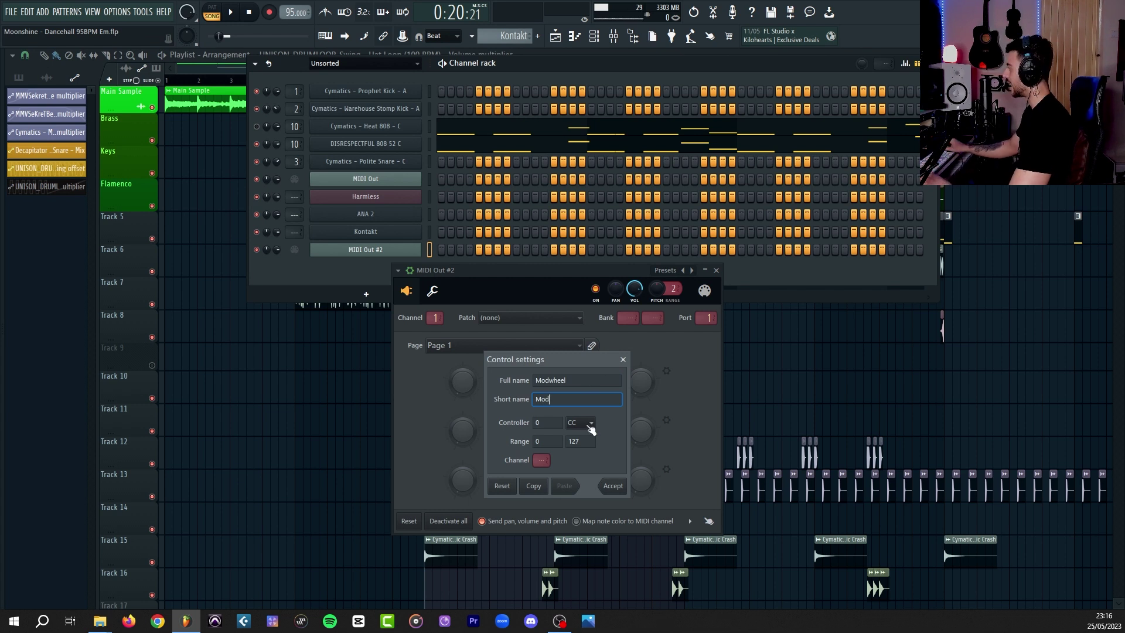
{"action": "left_click", "coordinate": [592, 423]}
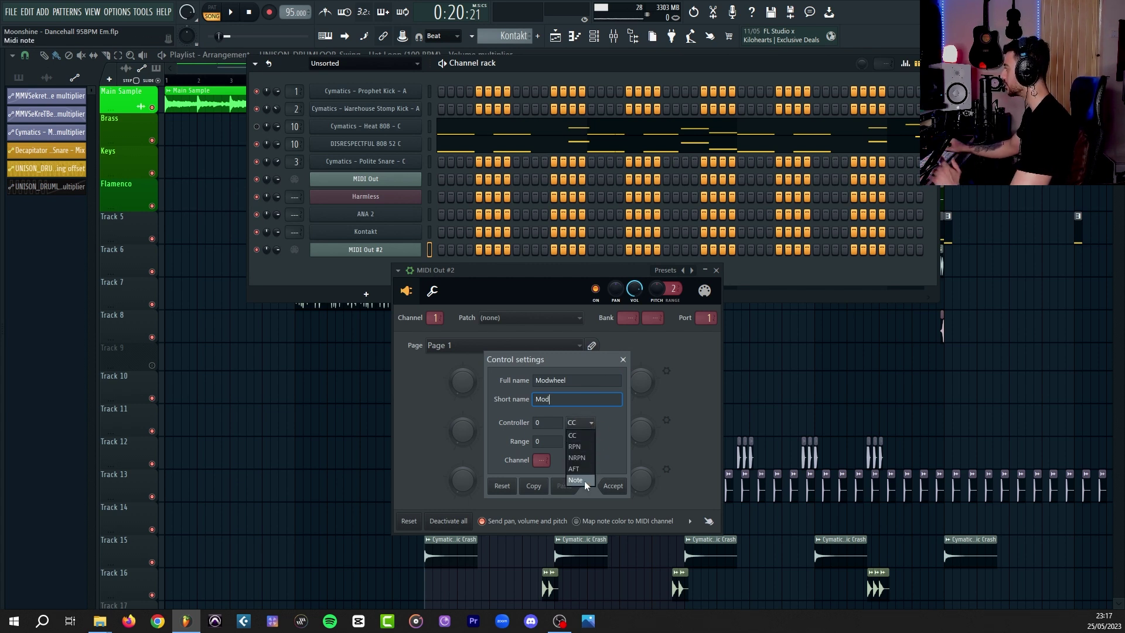
{"action": "left_click", "coordinate": [606, 446]}
Search Google for the modulation wheel's MIDI CC number, then return to FL Studio
{"action": "key", "text": "alt+Tab"}
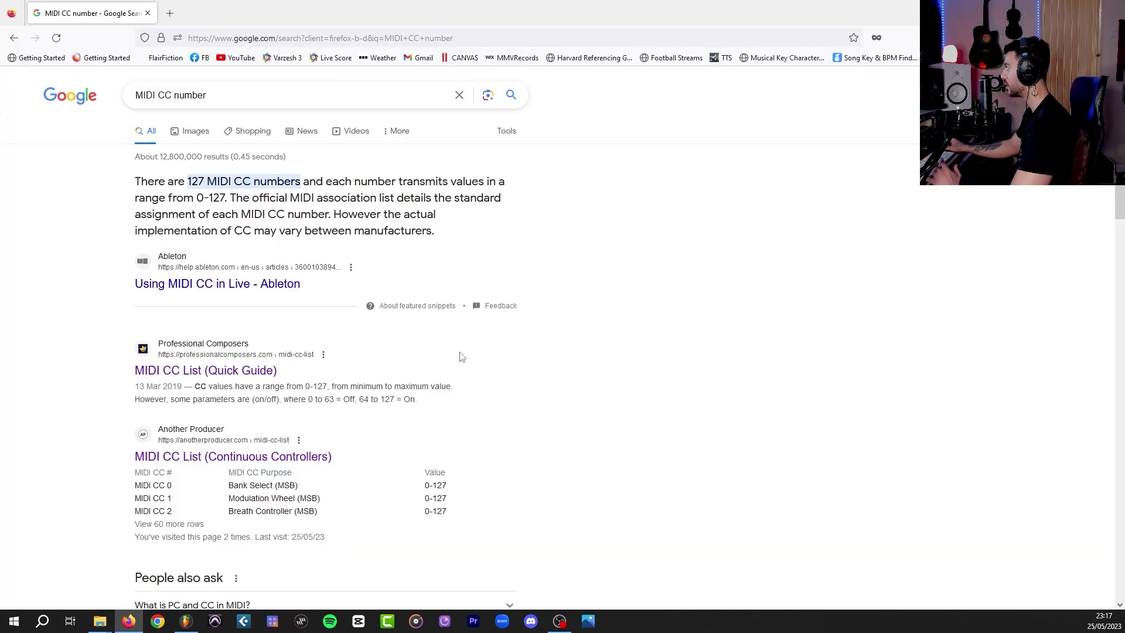
{"action": "left_click", "coordinate": [239, 94]}
{"action": "type", "text": "modulat"}
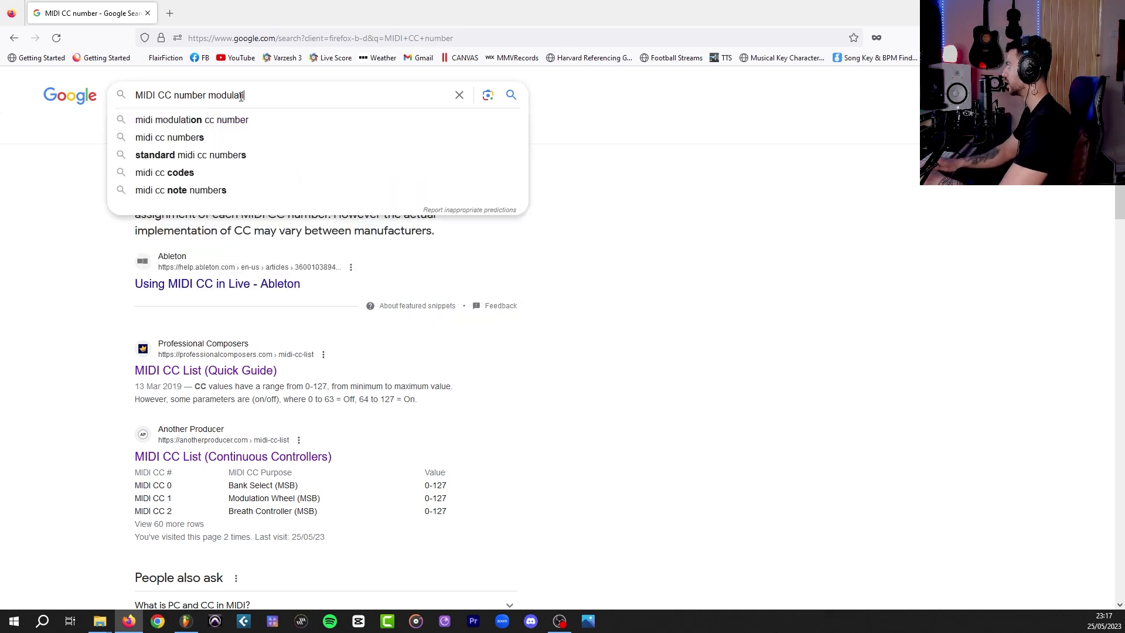
{"action": "type", "text": "ion wheel"}
{"action": "key", "text": "Return"}
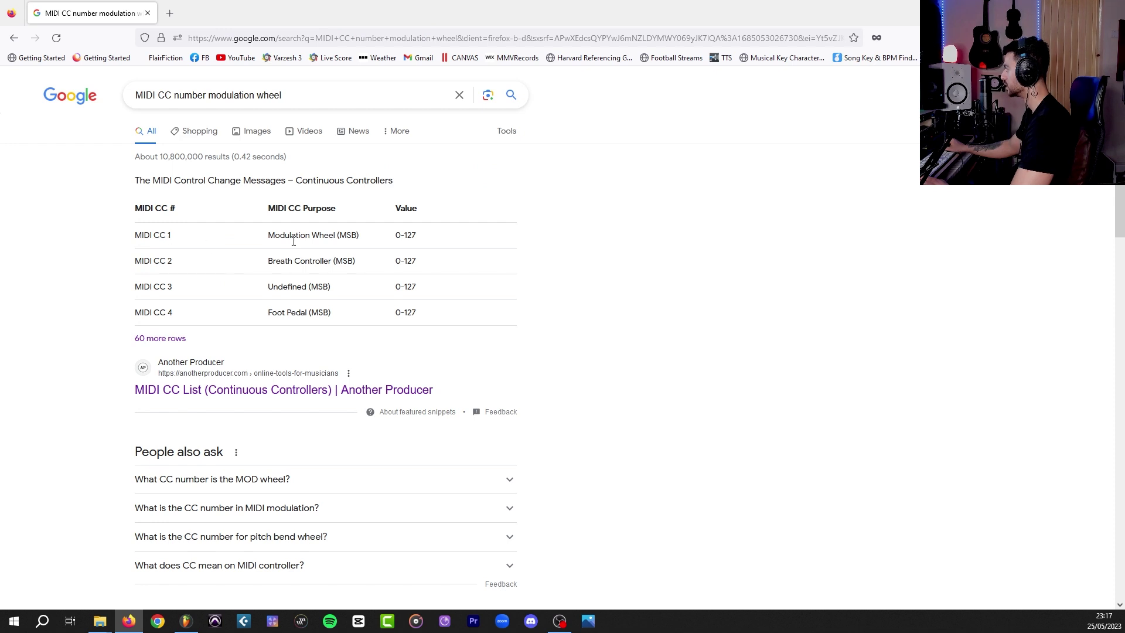
{"action": "key", "text": "alt+Tab"}
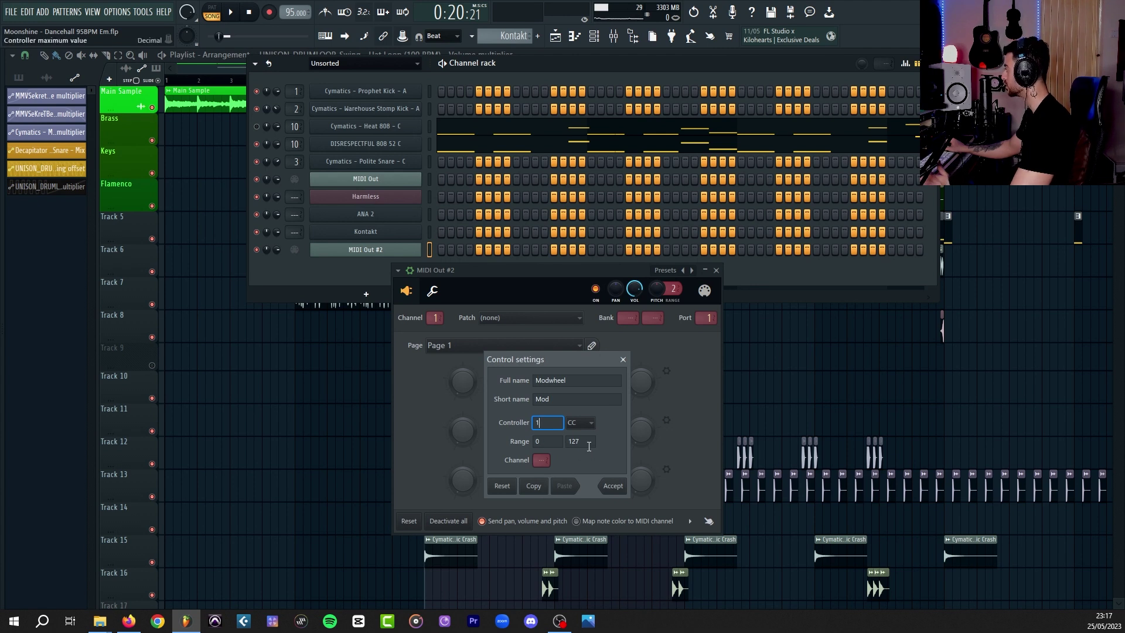
Accept the Mod knob on CC 1 and turn it up during pattern playback, leaving it at 27
{"action": "left_click", "coordinate": [611, 485]}
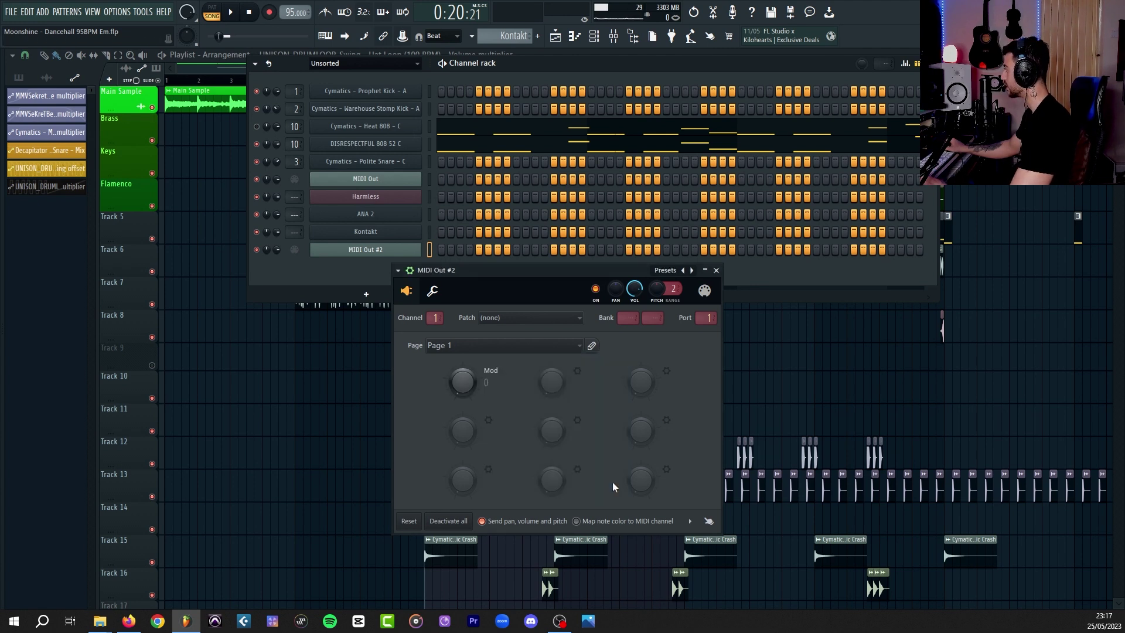
{"action": "left_click_drag", "start_coordinate": [461, 389], "coordinate": [462, 376]}
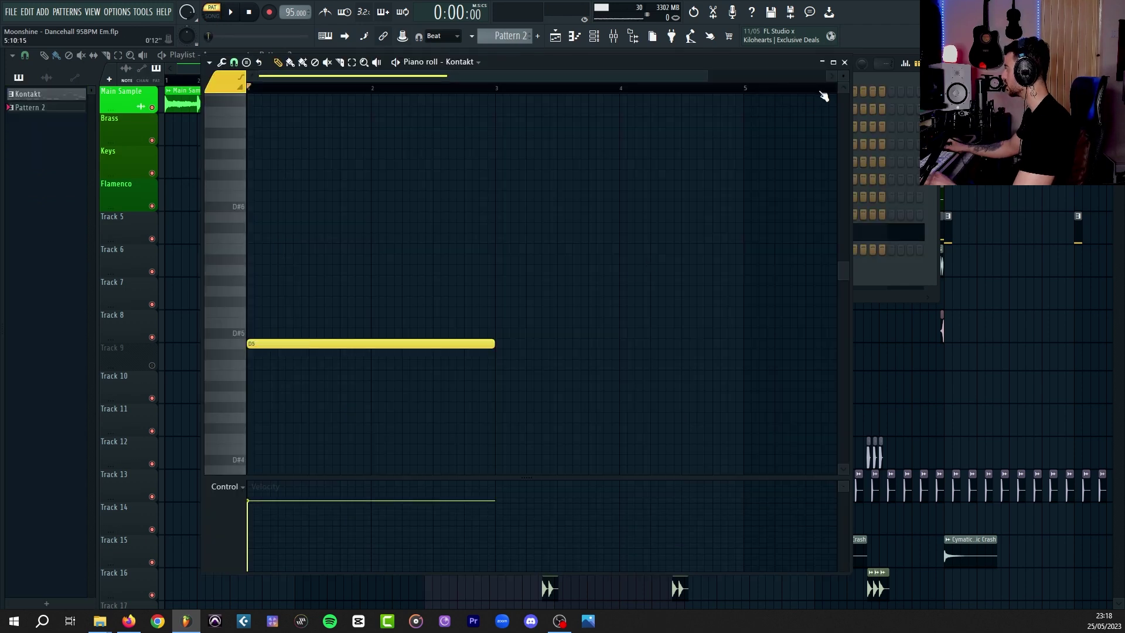
{"action": "left_click", "coordinate": [845, 64]}
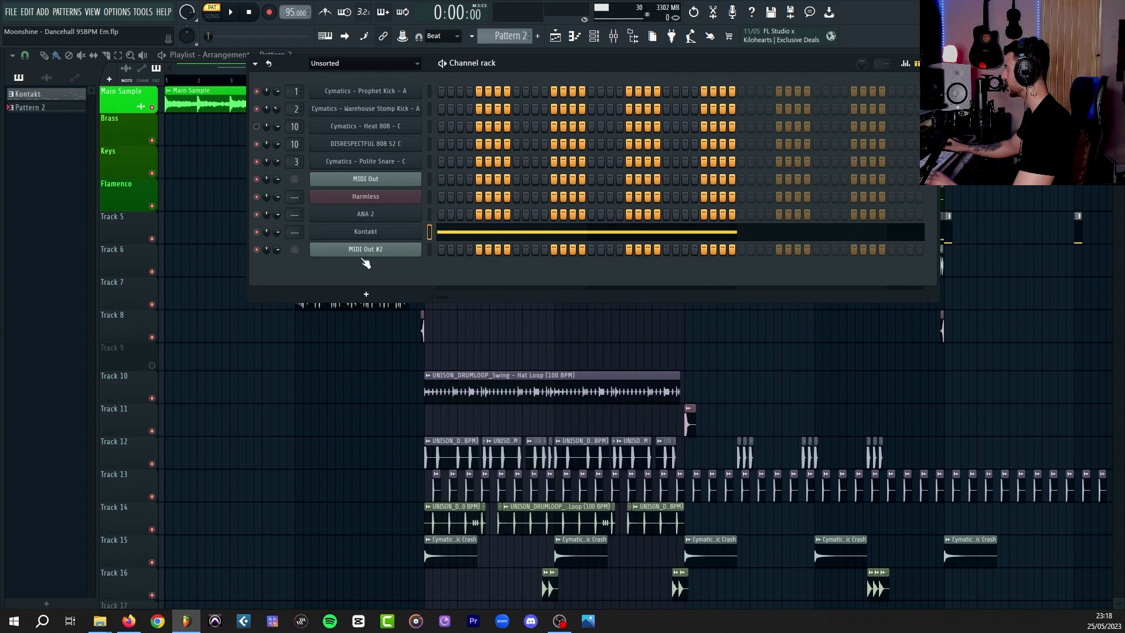
{"action": "key", "text": "space"}
{"action": "left_click", "coordinate": [365, 251]}
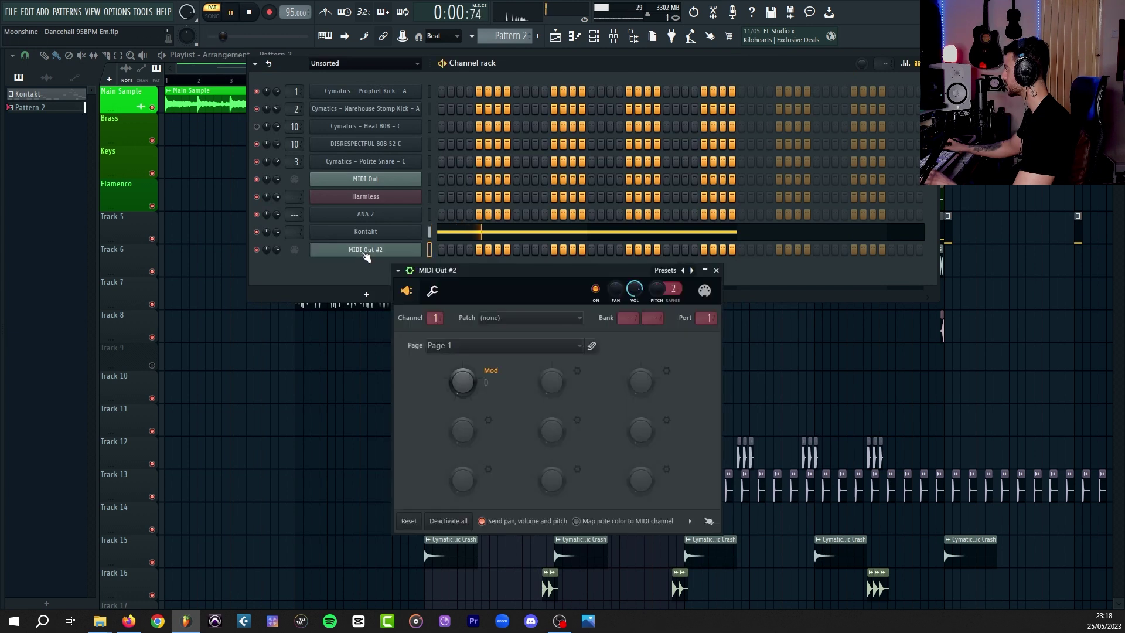
{"action": "mouse_move", "coordinate": [466, 386]}
{"action": "left_mouse_down"}
{"action": "mouse_move", "coordinate": [467, 328]}
{"action": "mouse_move", "coordinate": [467, 369]}
{"action": "left_mouse_up"}
Stop playback, check the Mod knob's options without changes, and select the Kontakt channel
{"action": "key", "text": "space"}
{"action": "right_click", "coordinate": [470, 379]}
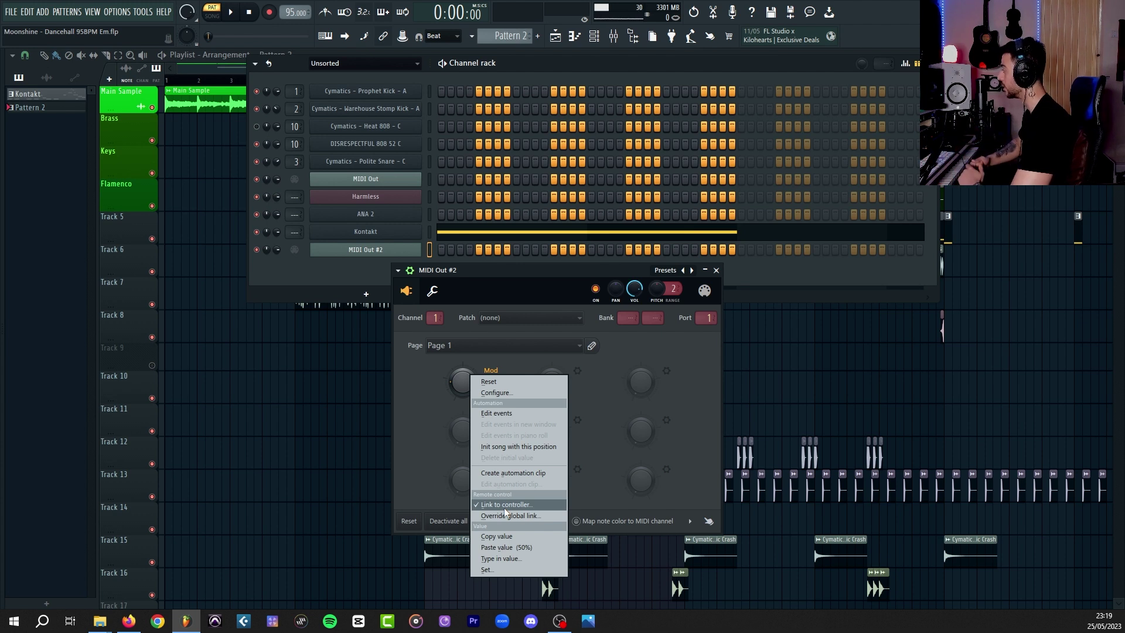
{"action": "left_click", "coordinate": [431, 398]}
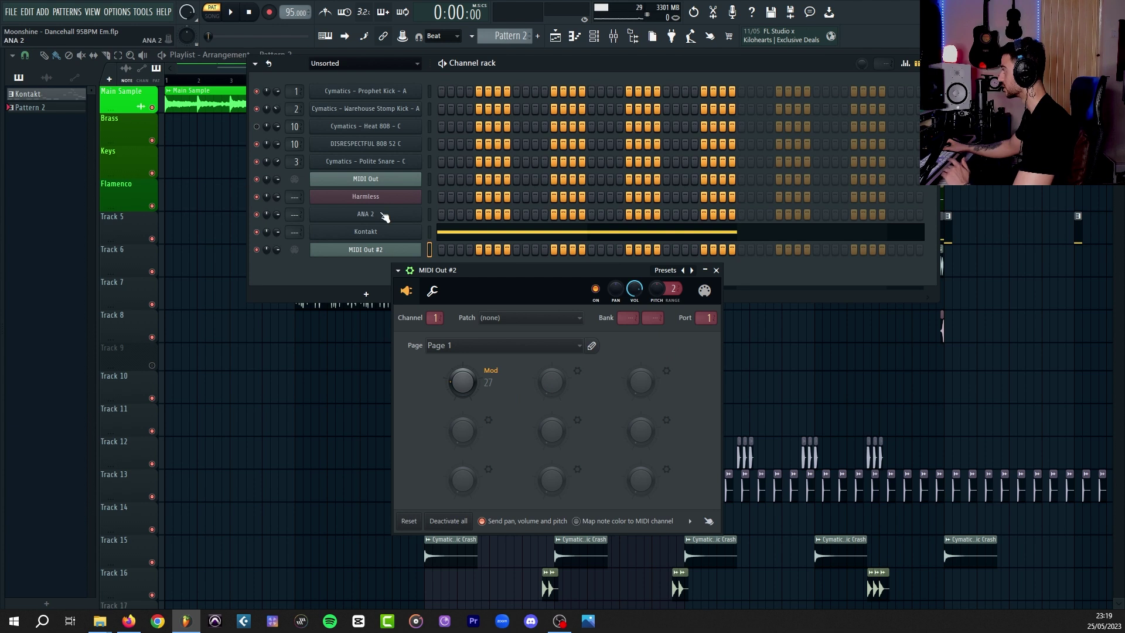
{"action": "mouse_move", "coordinate": [509, 278]}
{"action": "left_mouse_down"}
{"action": "mouse_move", "coordinate": [529, 266]}
{"action": "mouse_move", "coordinate": [514, 278]}
{"action": "left_mouse_up"}
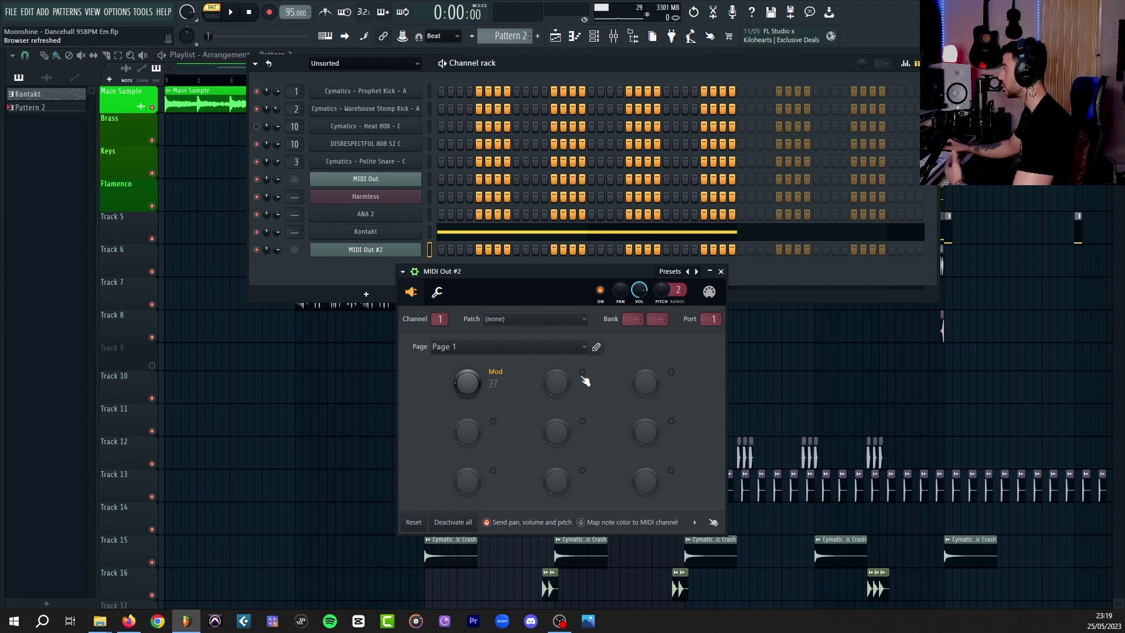
{"action": "left_click", "coordinate": [431, 232]}
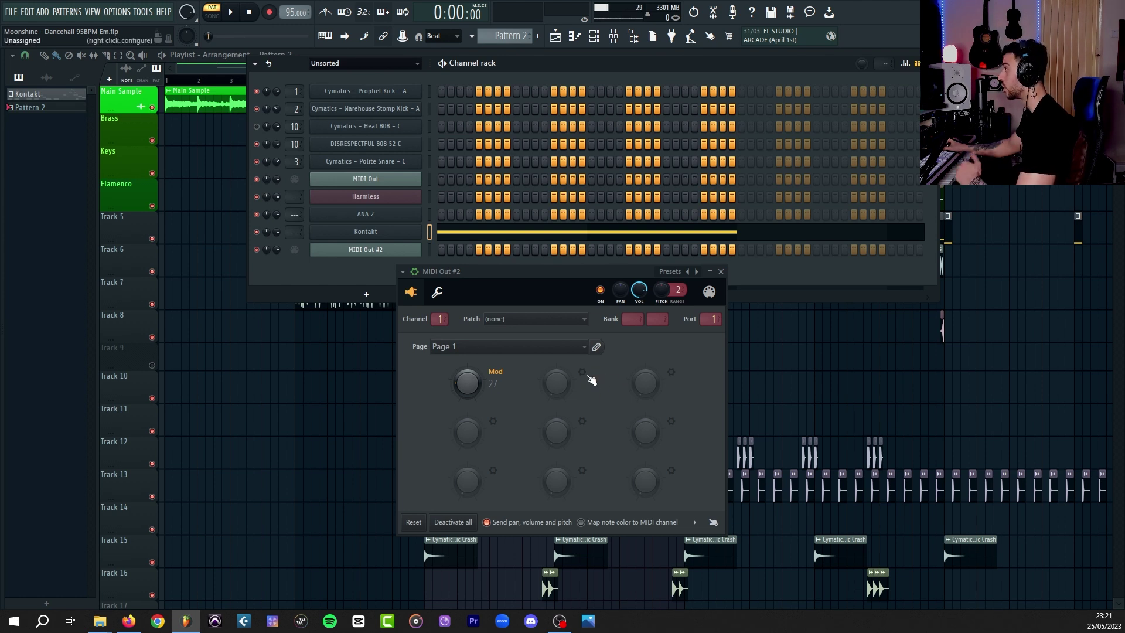
Search Google for the sustain pedal's MIDI CC number
{"action": "key", "text": "alt+Tab"}
{"action": "left_click_drag", "start_coordinate": [282, 95], "coordinate": [219, 92]}
{"action": "key", "text": "BackSpace"}
{"action": "key", "text": "BackSpace"}
{"action": "type", "text": "sustain"}
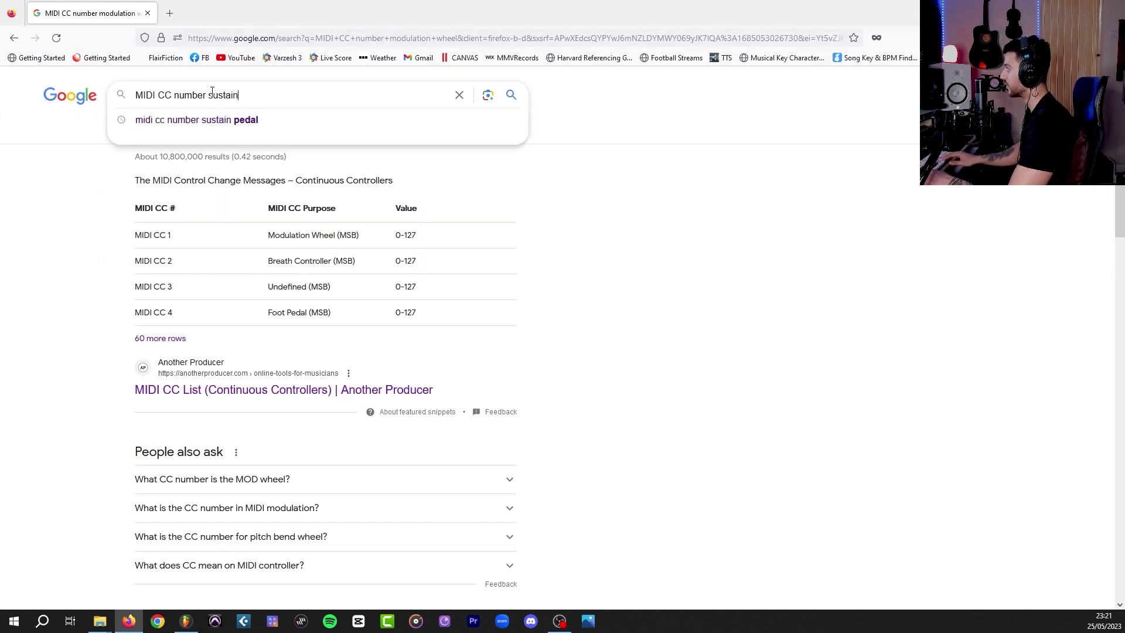
{"action": "key", "text": "Down"}
{"action": "key", "text": "Return"}
Note CC 64 in the results and set the second knob to Sus Pedal (Sus) on controller 64
{"action": "left_click_drag", "start_coordinate": [210, 215], "coordinate": [270, 215]}
{"action": "key", "text": "alt+Tab"}
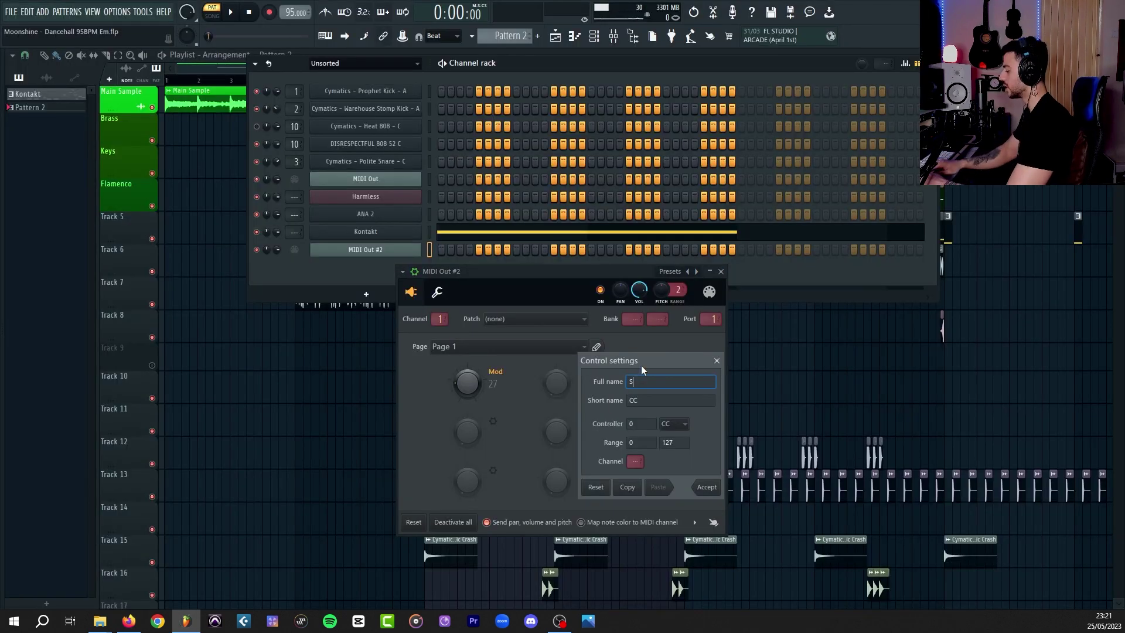
{"action": "type", "text": "Pedal"}
{"action": "key", "text": "Tab"}
{"action": "type", "text": "Sus"}
{"action": "key", "text": "Tab"}
{"action": "type", "text": "64"}
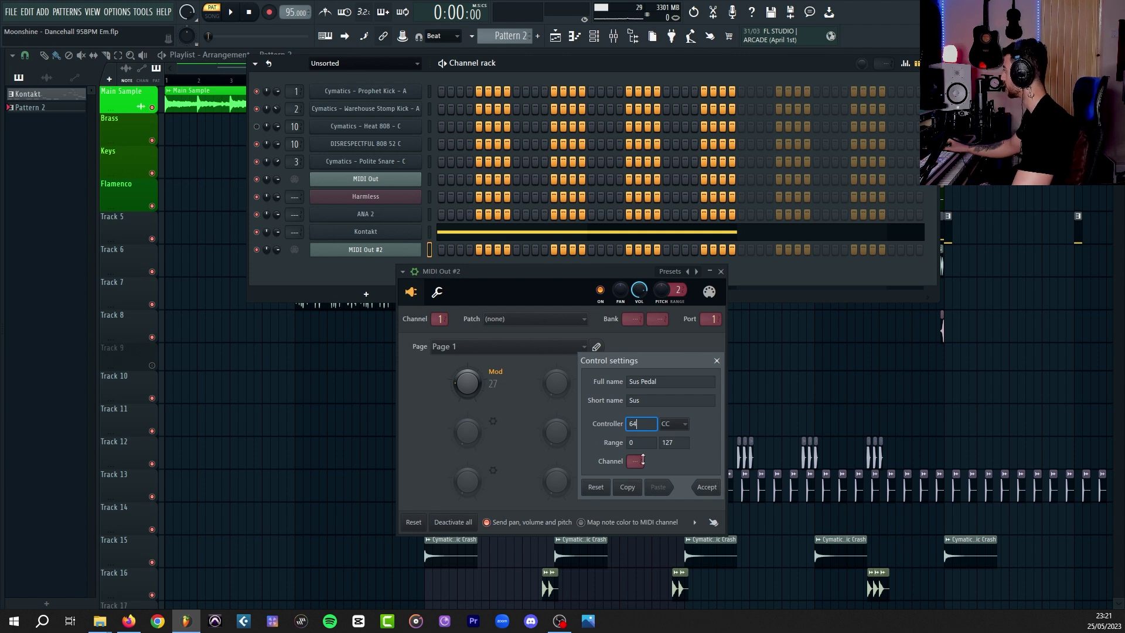
{"action": "left_click", "coordinate": [709, 486]}
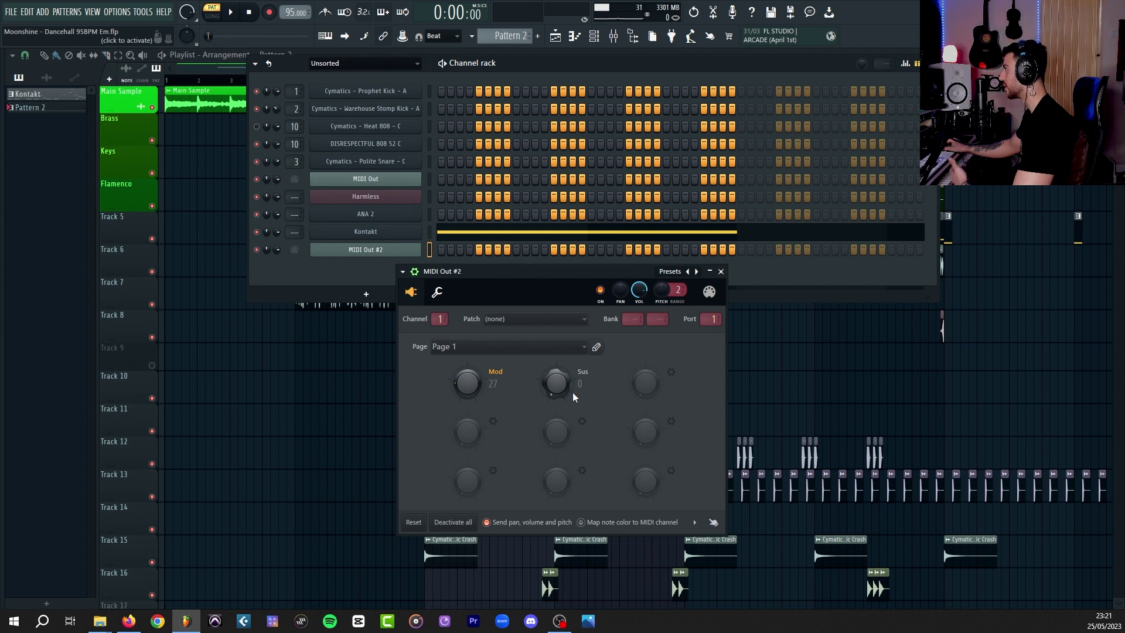
Turn the Sus knob fully up to 127
{"action": "left_click_drag", "start_coordinate": [572, 391], "coordinate": [572, 346]}
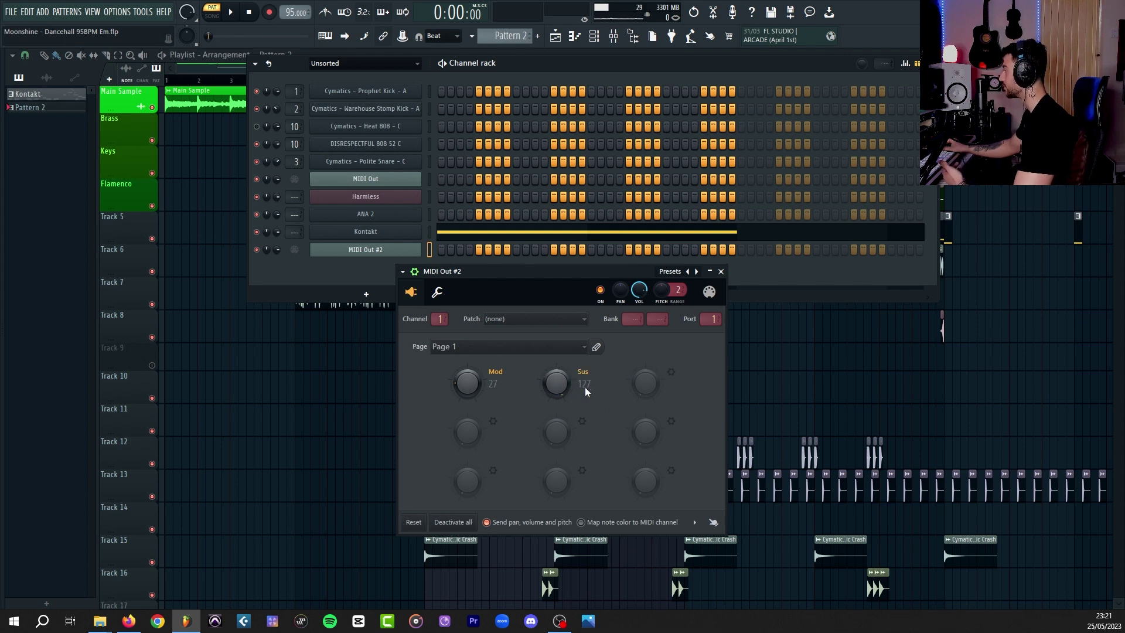
{"action": "right_click", "coordinate": [556, 387]}
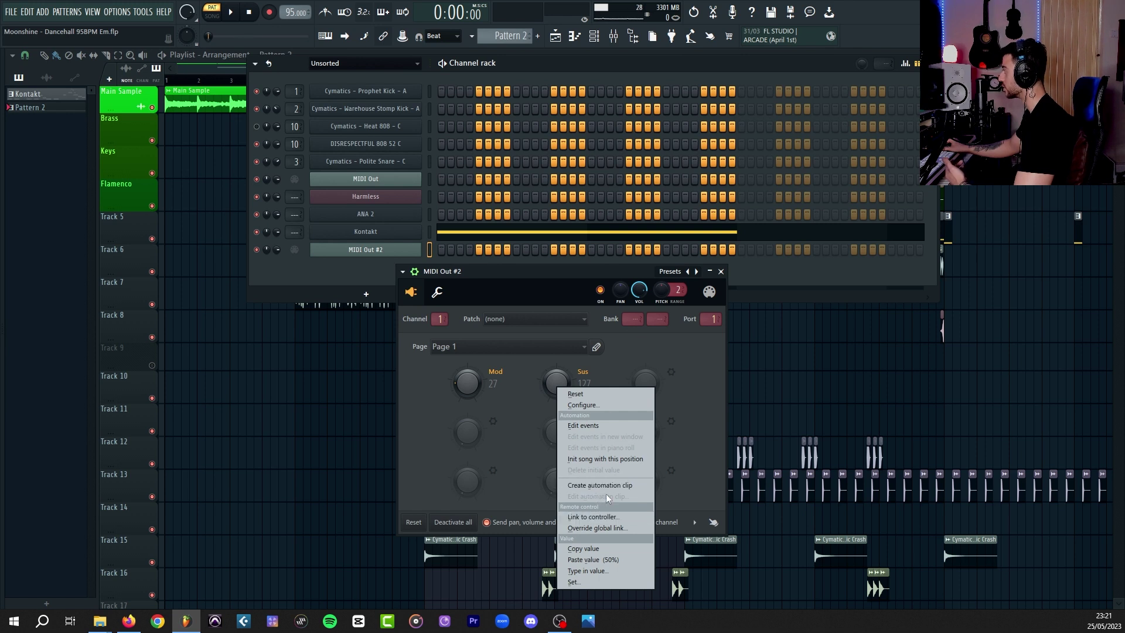
{"action": "left_click", "coordinate": [621, 372]}
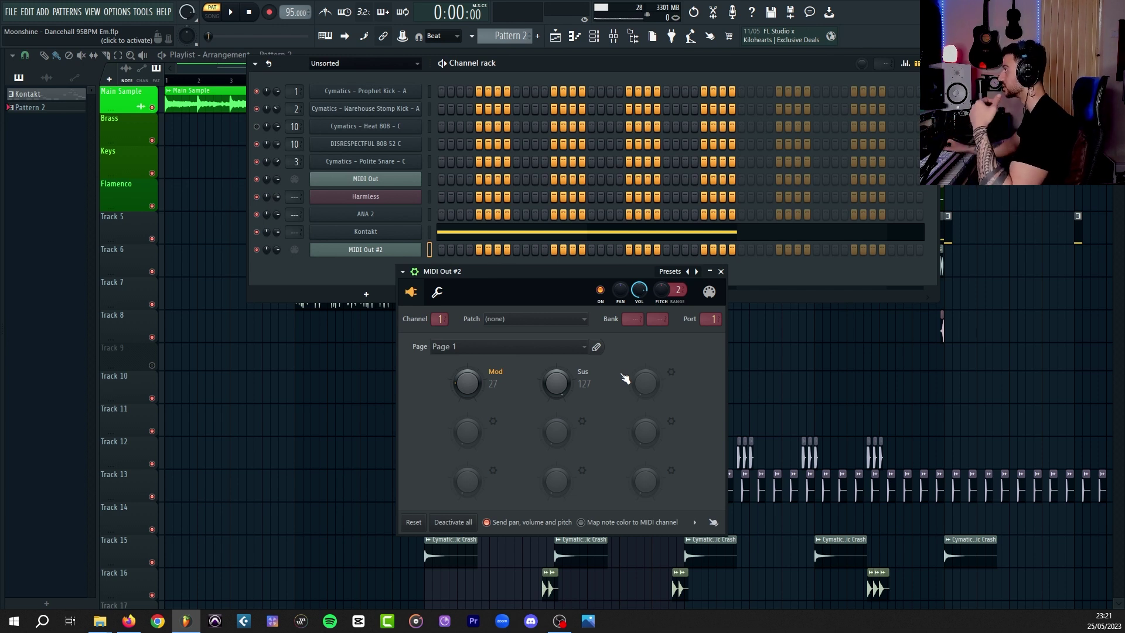
Add a third knob, Expression on CC 11, and turn the Exp knob up during playback
{"action": "left_click", "coordinate": [670, 372]}
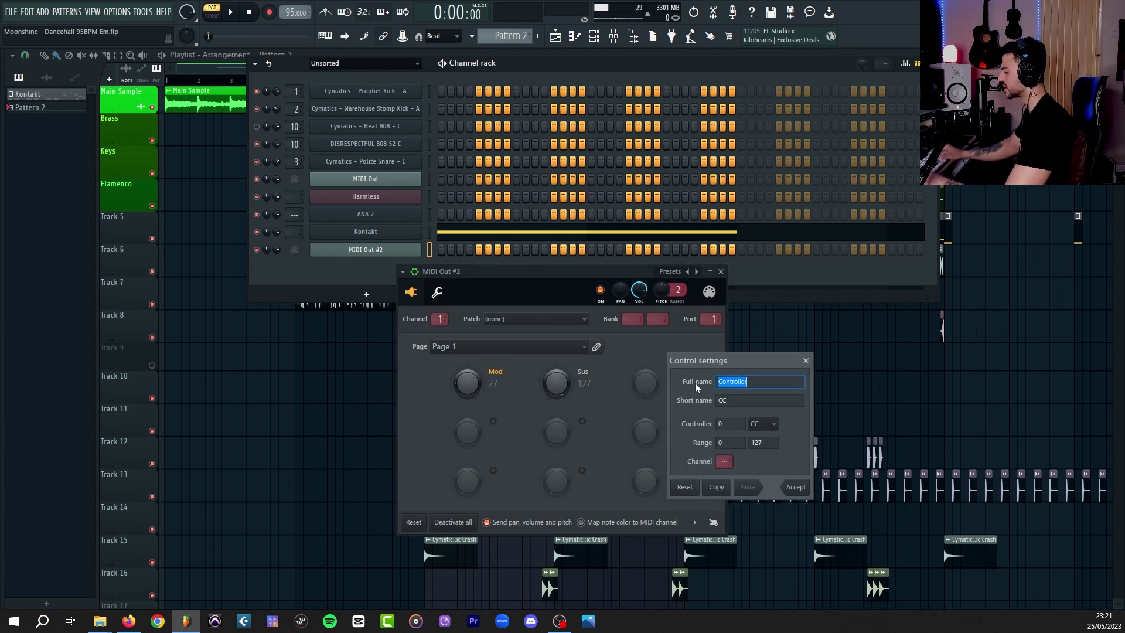
{"action": "type", "text": "Expression"}
{"action": "key", "text": "Tab"}
{"action": "key", "text": "Tab"}
{"action": "type", "text": "1"}
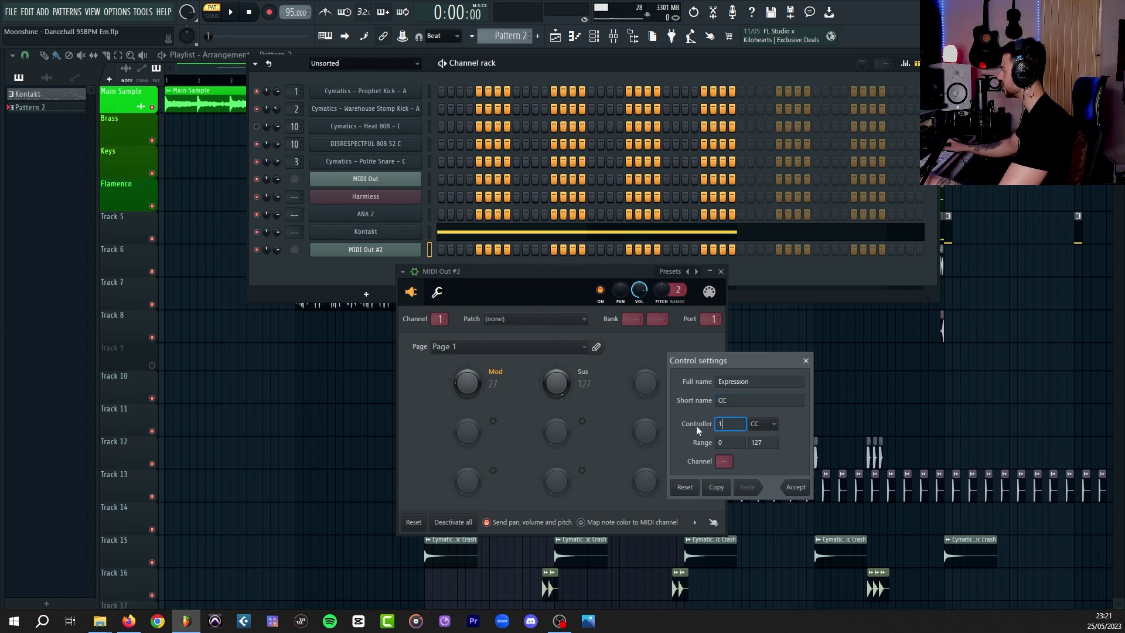
{"action": "type", "text": "1"}
{"action": "key", "text": "Return"}
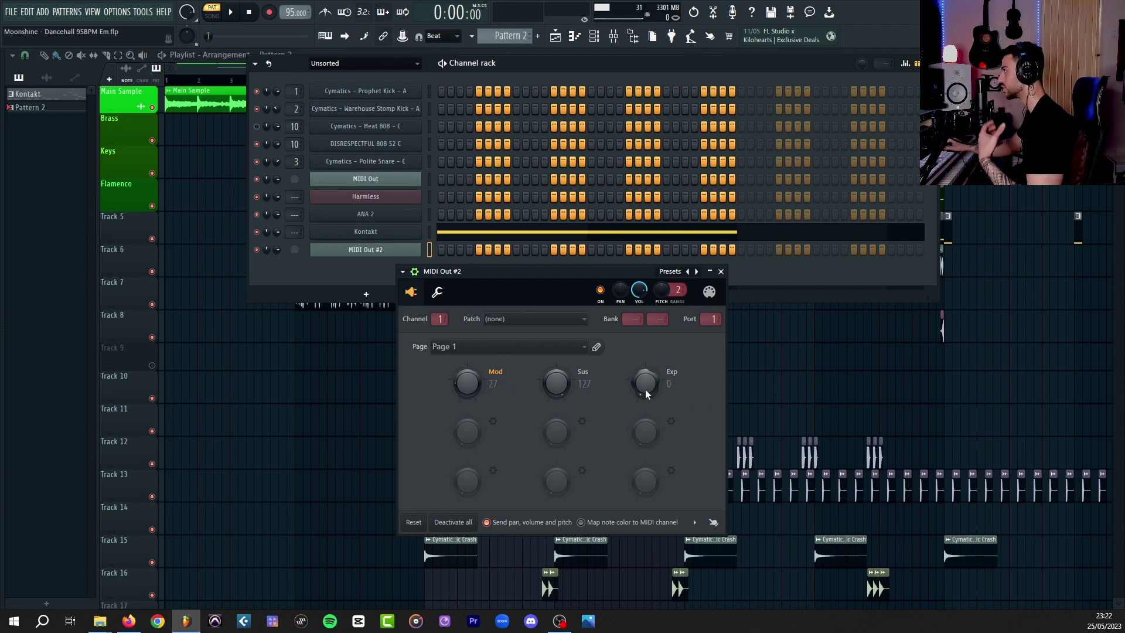
{"action": "left_click", "coordinate": [442, 63]}
{"action": "mouse_move", "coordinate": [645, 382]}
{"action": "left_mouse_down"}
{"action": "mouse_move", "coordinate": [645, 361]}
{"action": "mouse_move", "coordinate": [645, 405]}
{"action": "mouse_move", "coordinate": [645, 358]}
{"action": "mouse_move", "coordinate": [645, 376]}
{"action": "mouse_move", "coordinate": [623, 388]}
{"action": "left_mouse_up"}
Stop playback with the Say It Again acapella placed on Track 7
{"action": "key", "text": "space"}
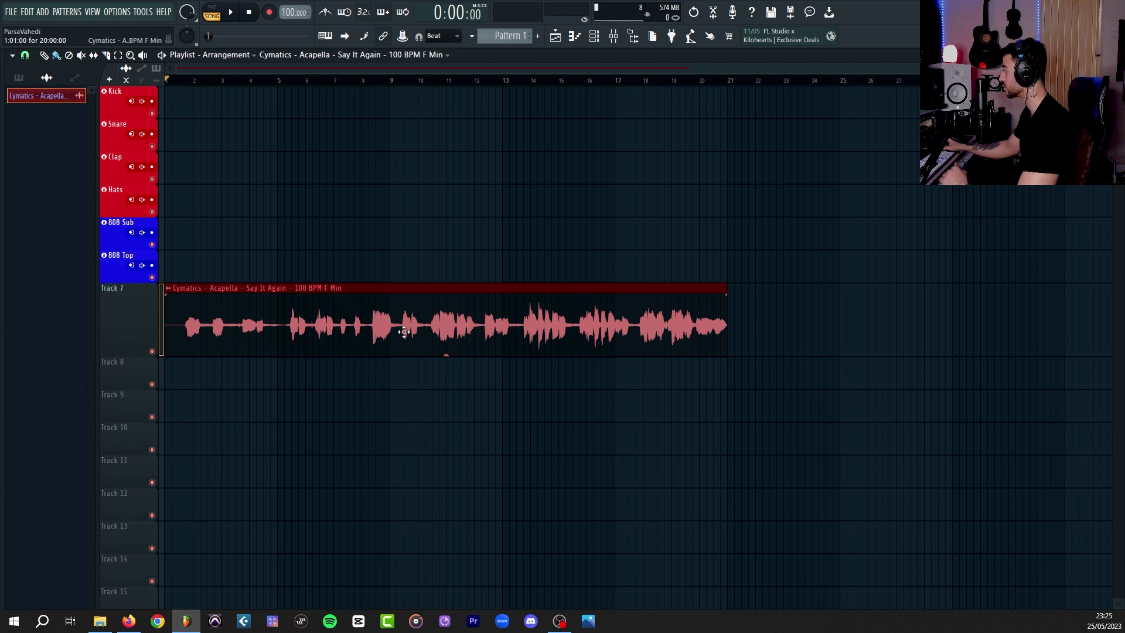
Send the acapella channel to insert 119 Manny Verb and create a Manny Verb volume automation clip
{"action": "key", "text": "F9"}
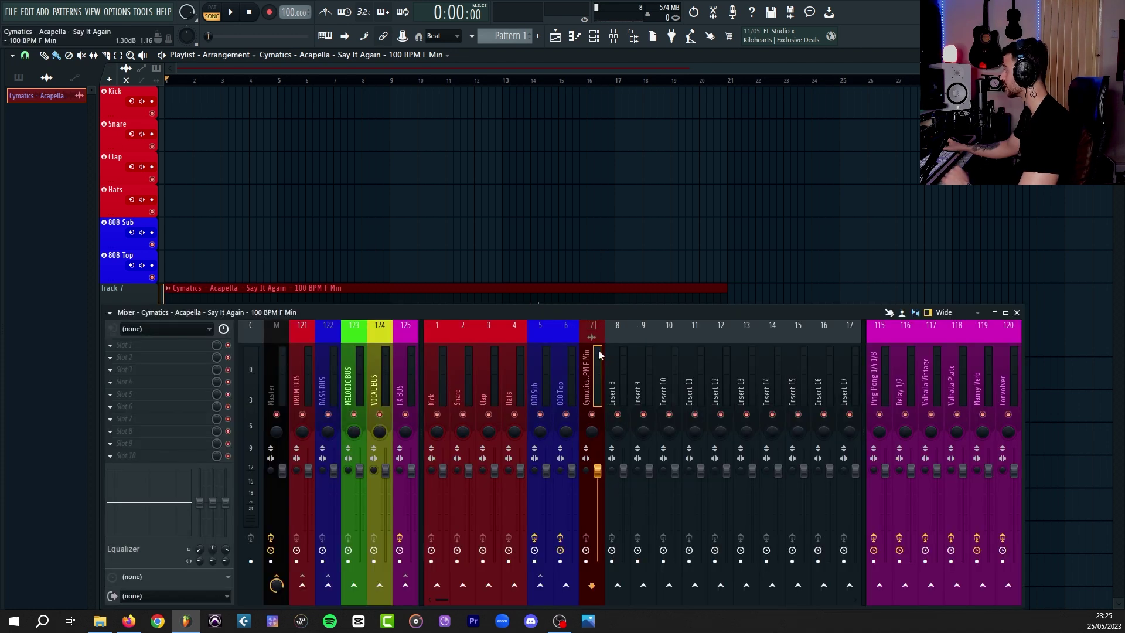
{"action": "left_click", "coordinate": [986, 588]}
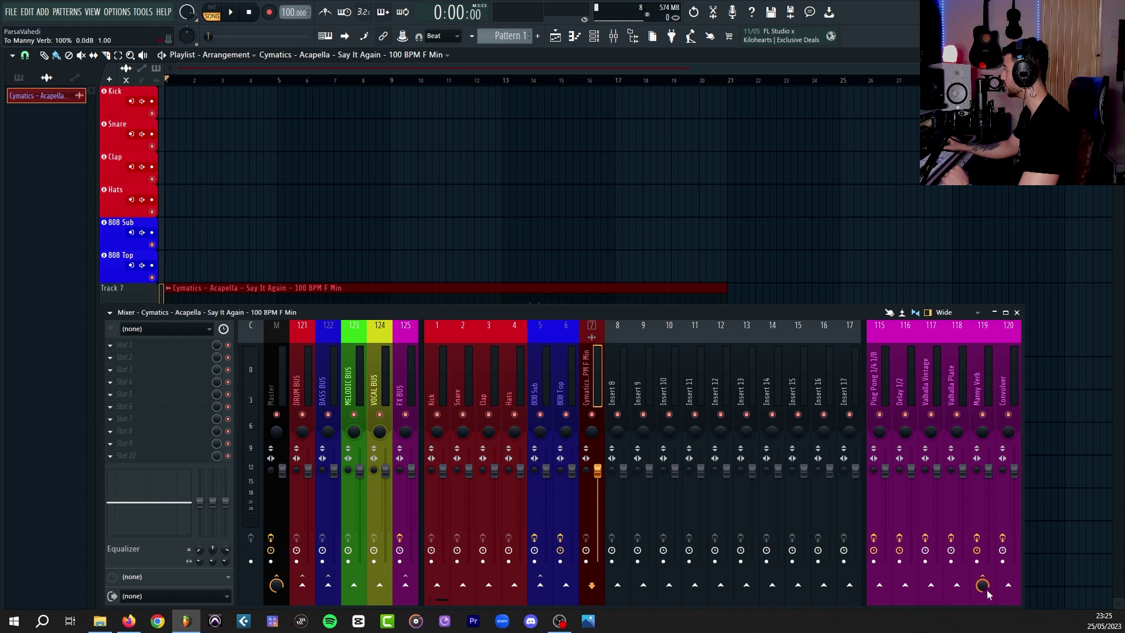
{"action": "right_click", "coordinate": [990, 473]}
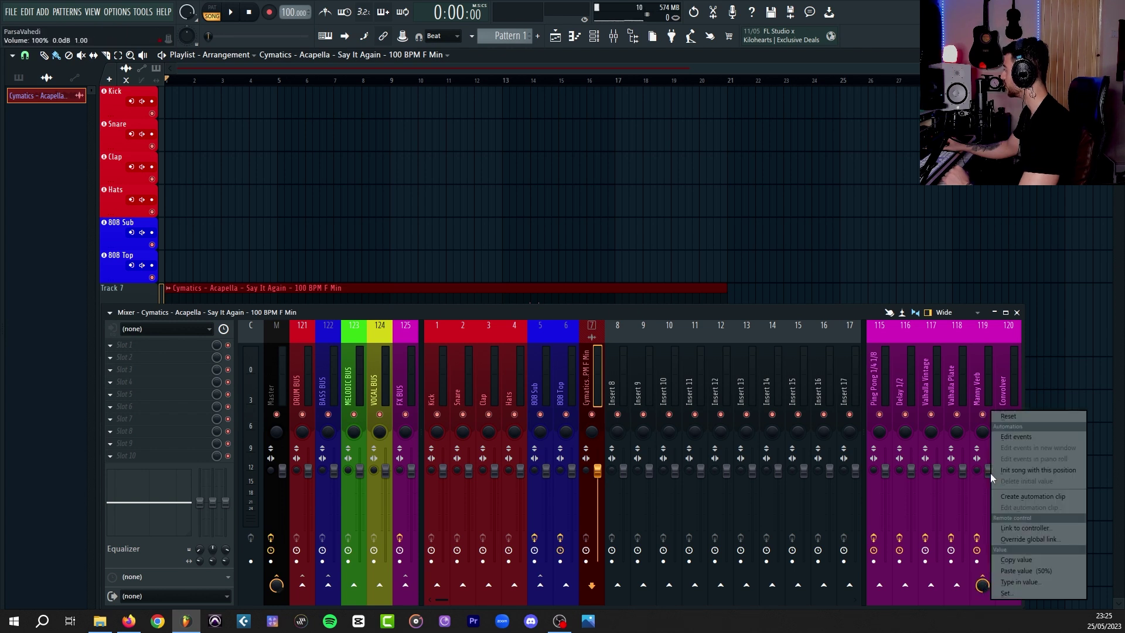
{"action": "left_click", "coordinate": [1010, 495]}
Generate the Manny Verb - Volume envelope by analyzing the Do It Like That Main Dry stem
{"action": "key", "text": "F9"}
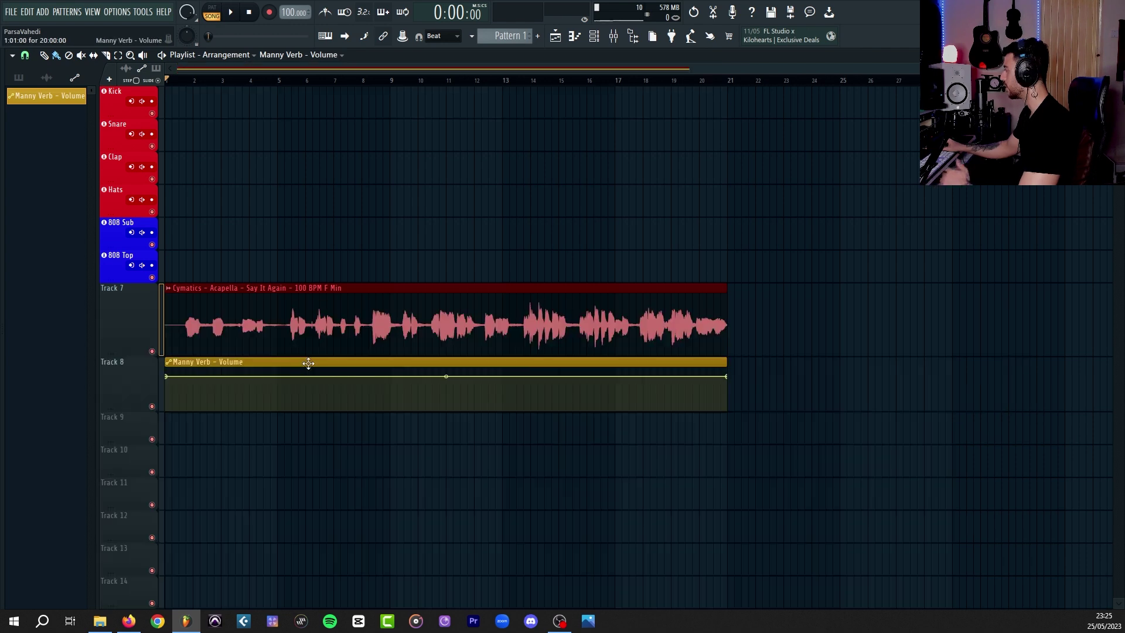
{"action": "double_click", "coordinate": [308, 363]}
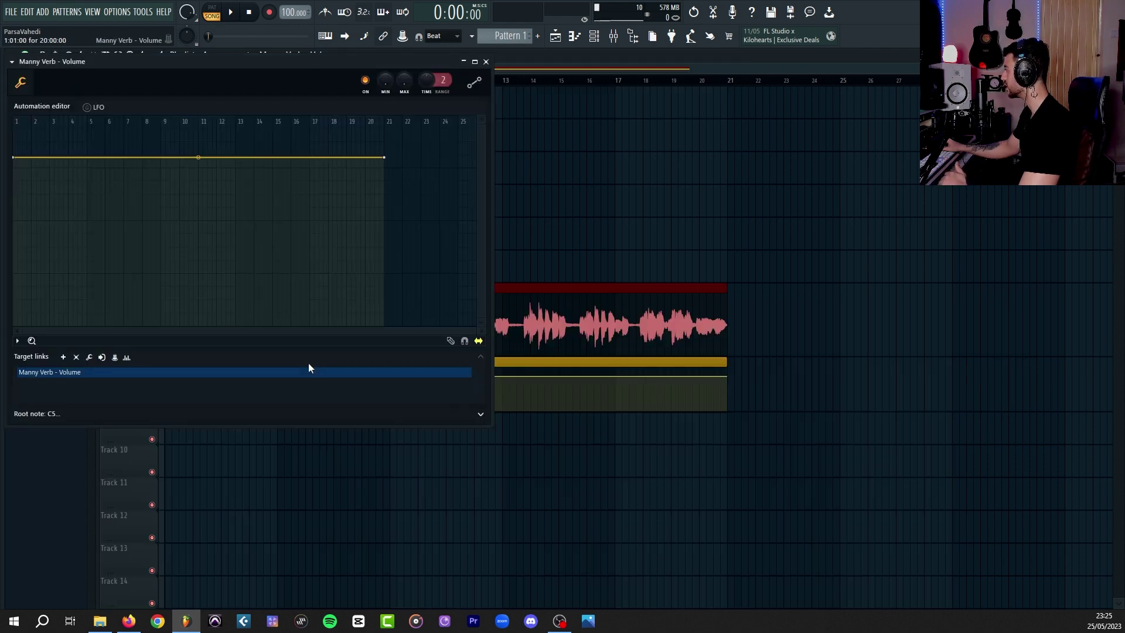
{"action": "left_click", "coordinate": [319, 406]}
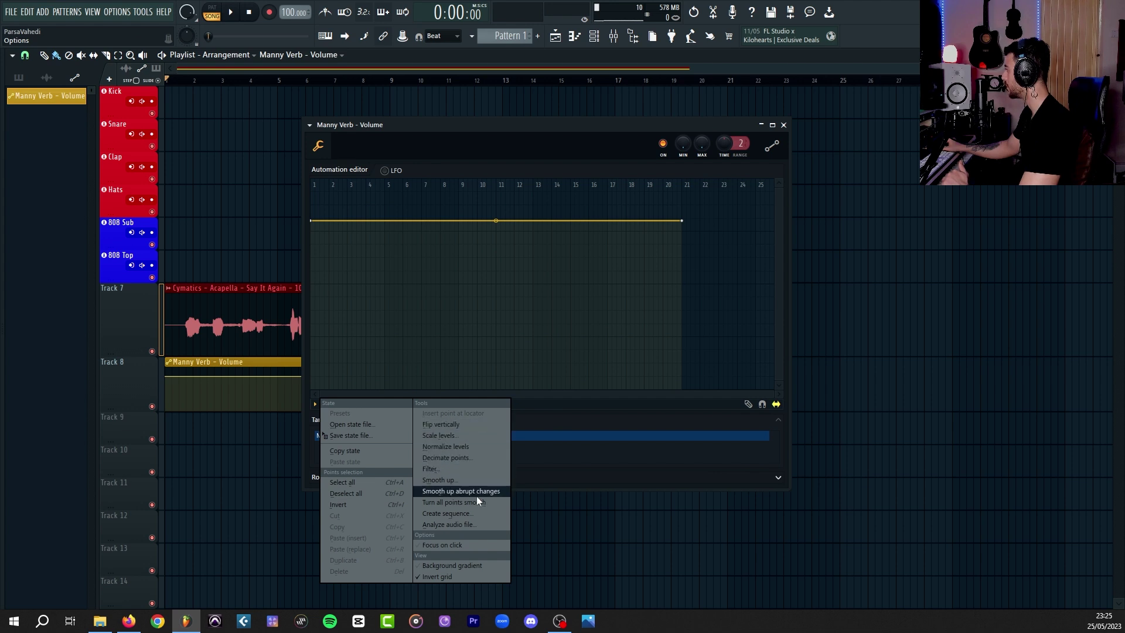
{"action": "left_click", "coordinate": [447, 524]}
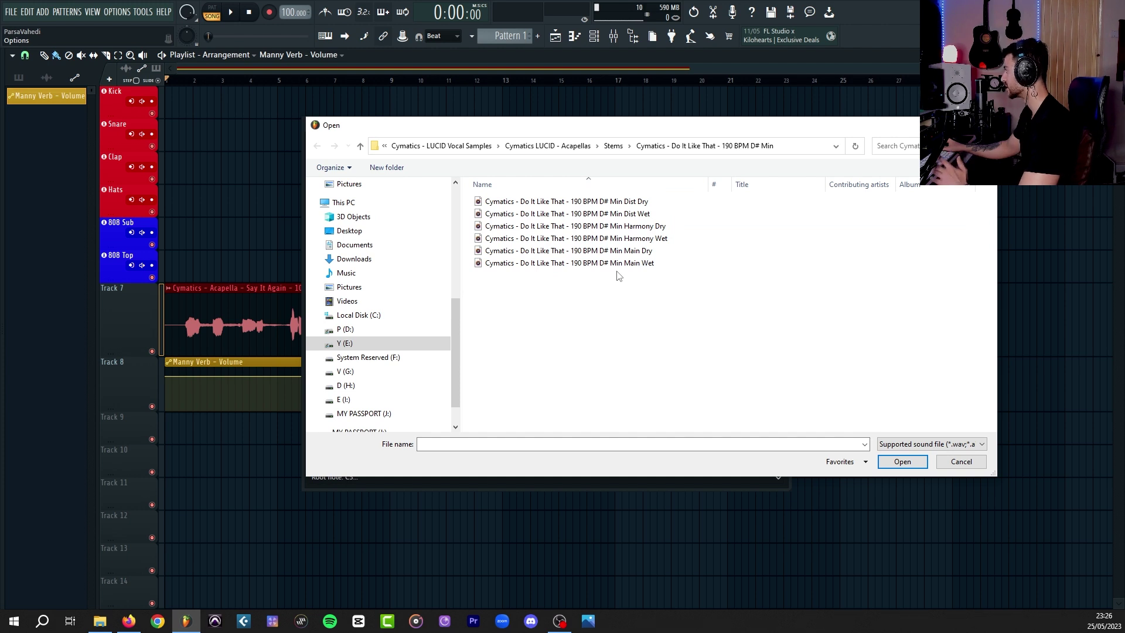
{"action": "double_click", "coordinate": [586, 227]}
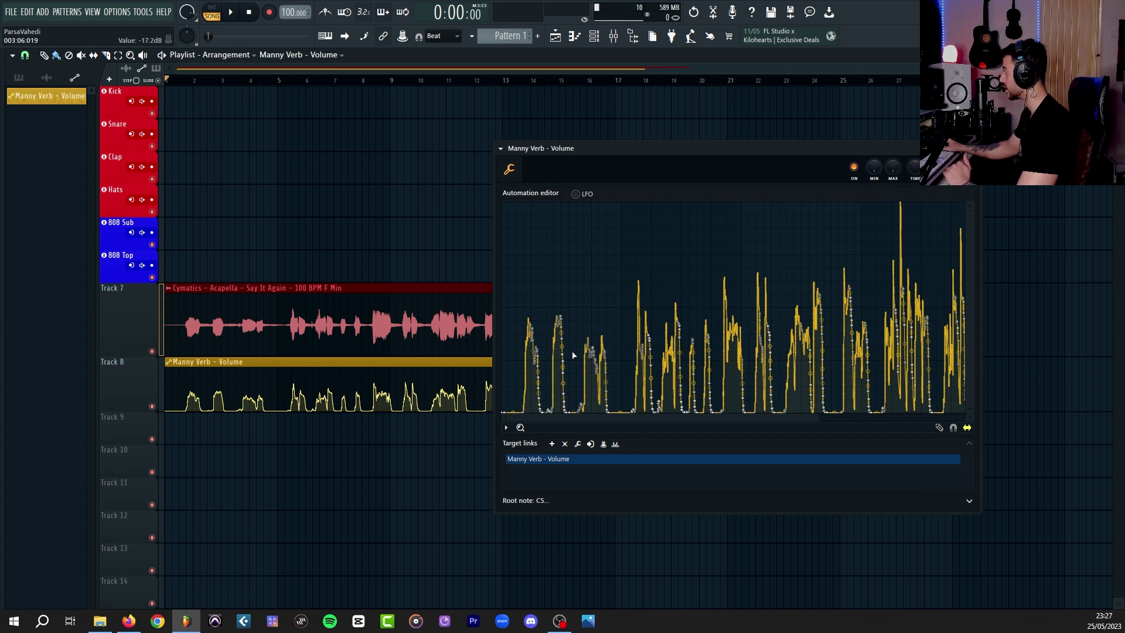
Flip the Manny Verb volume curve vertically, lower its level-scaling offset, and start playback
{"action": "left_click", "coordinate": [507, 428]}
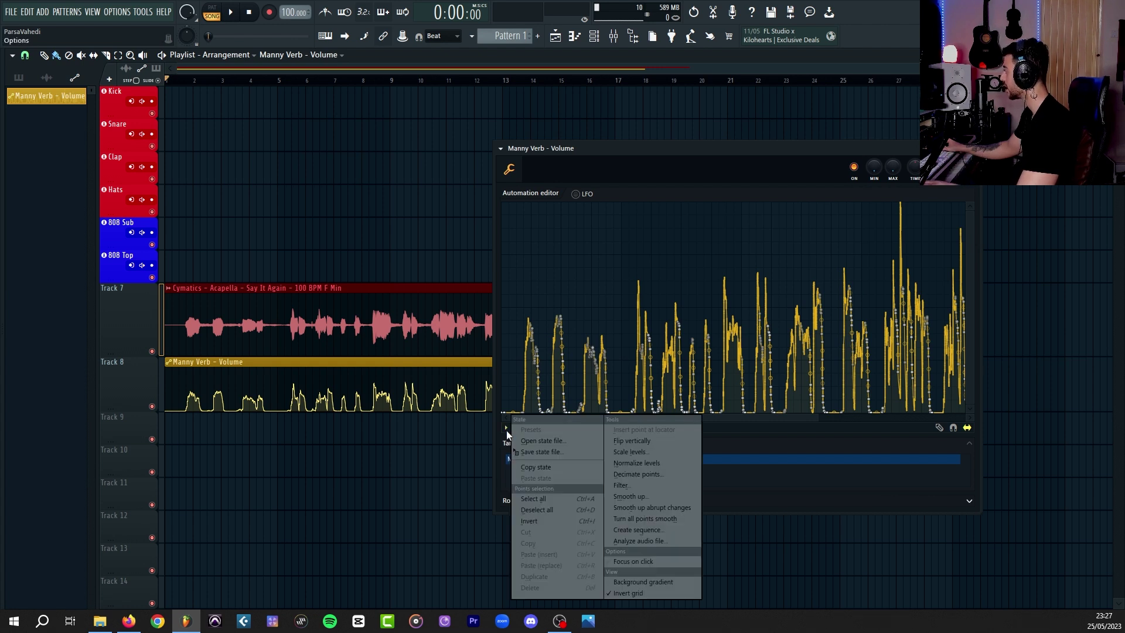
{"action": "left_click", "coordinate": [632, 440]}
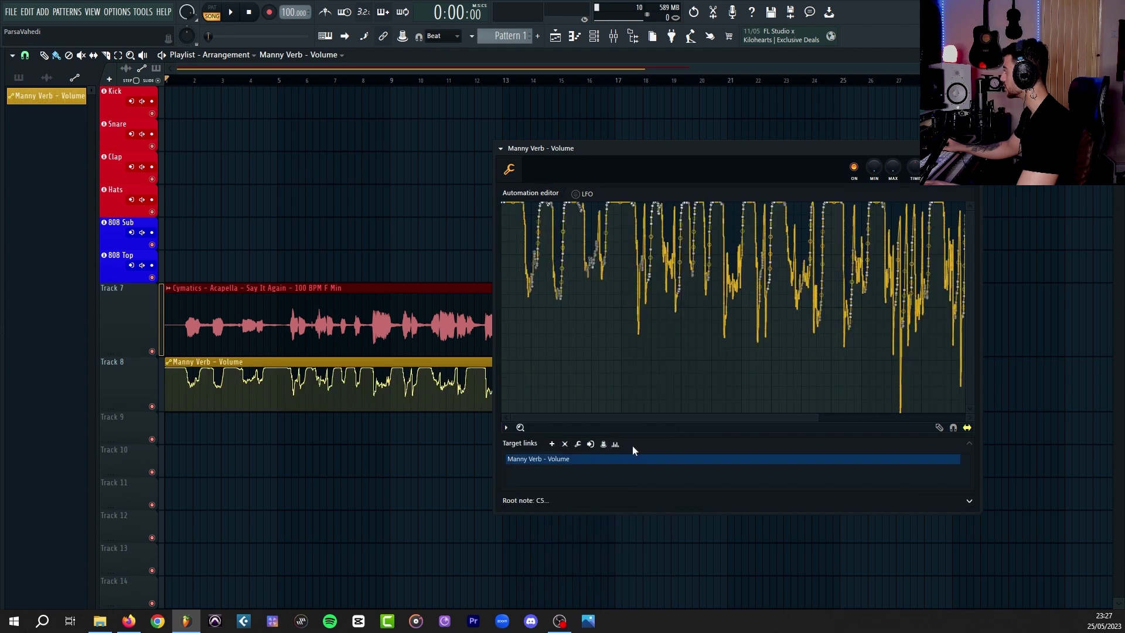
{"action": "left_click", "coordinate": [515, 430]}
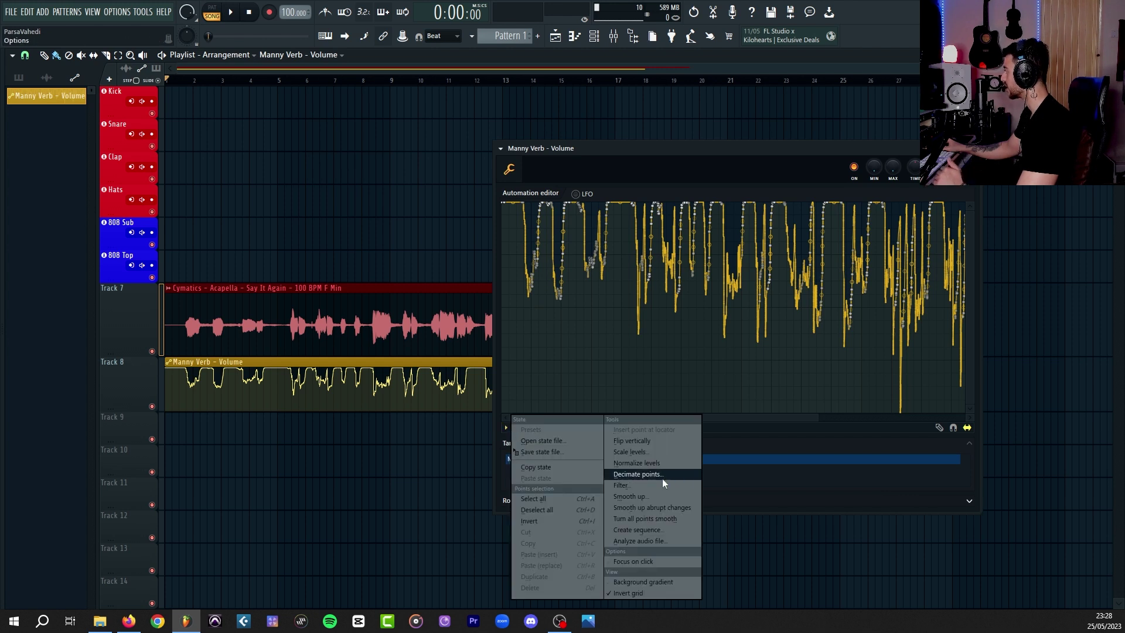
{"action": "left_click", "coordinate": [662, 457]}
{"action": "left_click_drag", "start_coordinate": [601, 364], "coordinate": [601, 363]}
{"action": "left_click", "coordinate": [604, 419]}
{"action": "left_click", "coordinate": [506, 427]}
{"action": "key", "text": "space"}
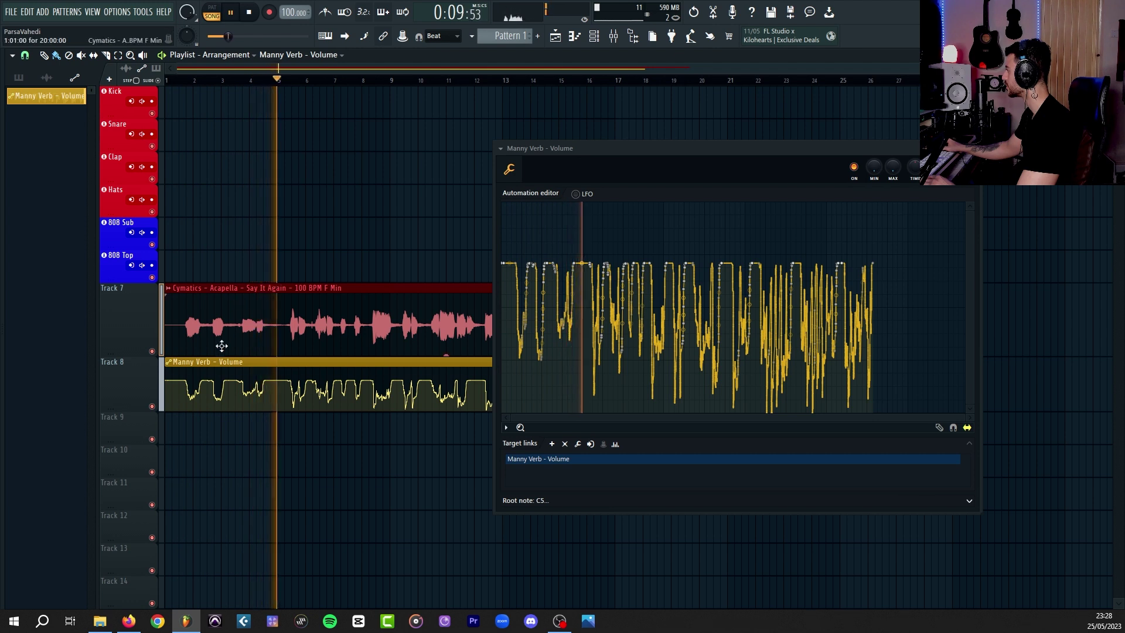
Stop playback and accept the reapplied level scaling on the Manny Verb curve
{"action": "key", "text": "space"}
{"action": "key", "text": "alt+x"}
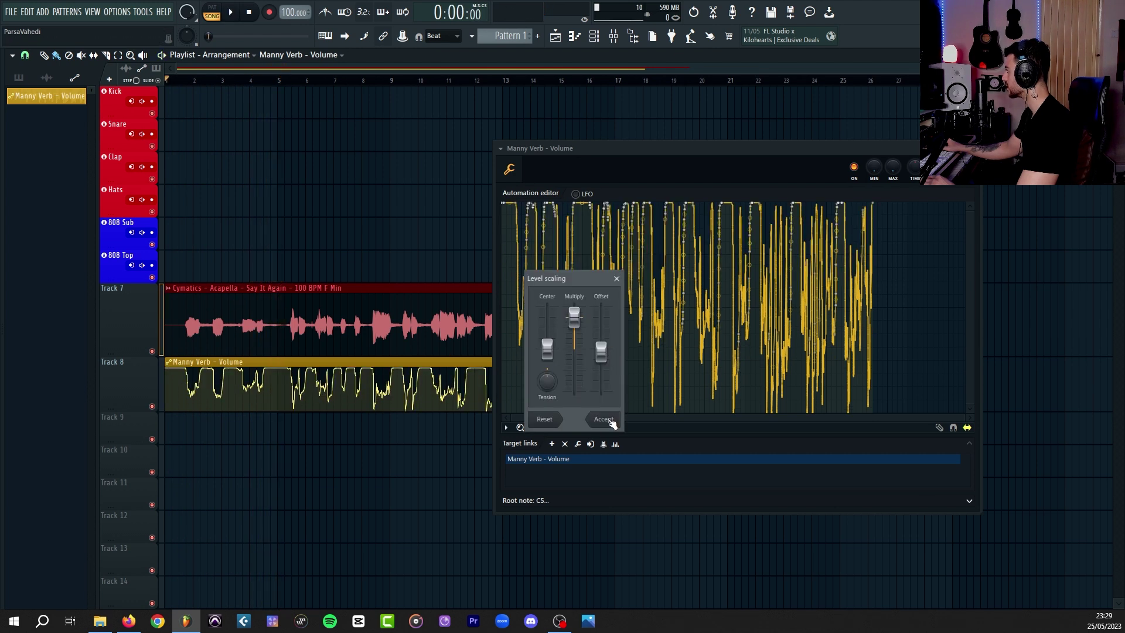
{"action": "left_click", "coordinate": [610, 420]}
{"action": "scroll", "coordinate": [183, 395], "scroll_direction": "up", "scroll_amount": 2}
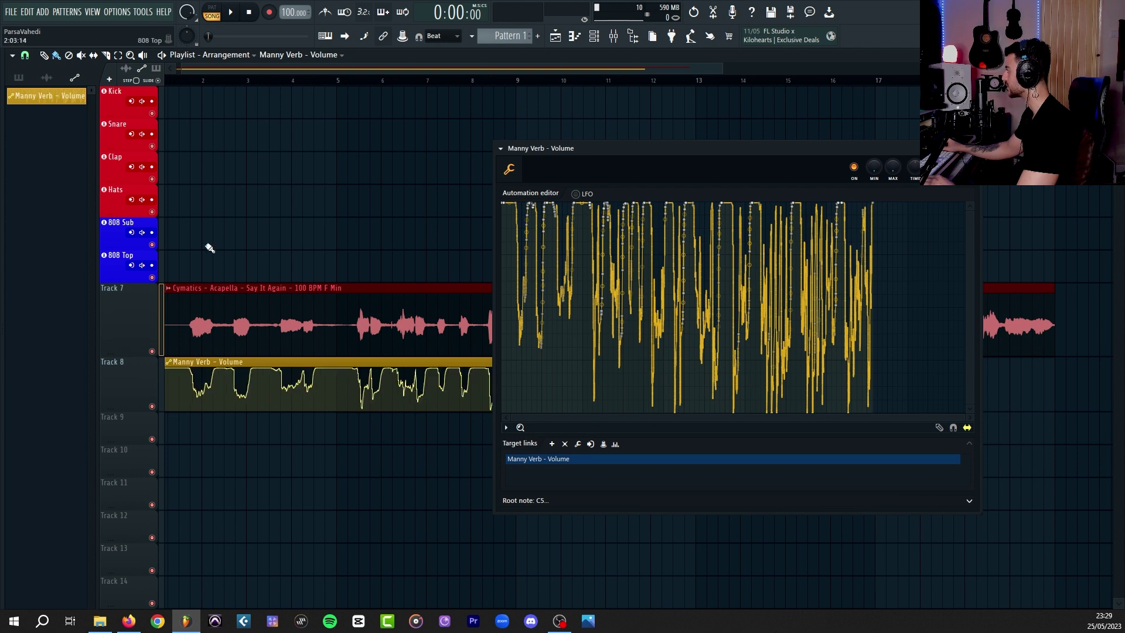
Audition the reverb automation against the acapella, then close the automation editor
{"action": "key", "text": "space"}
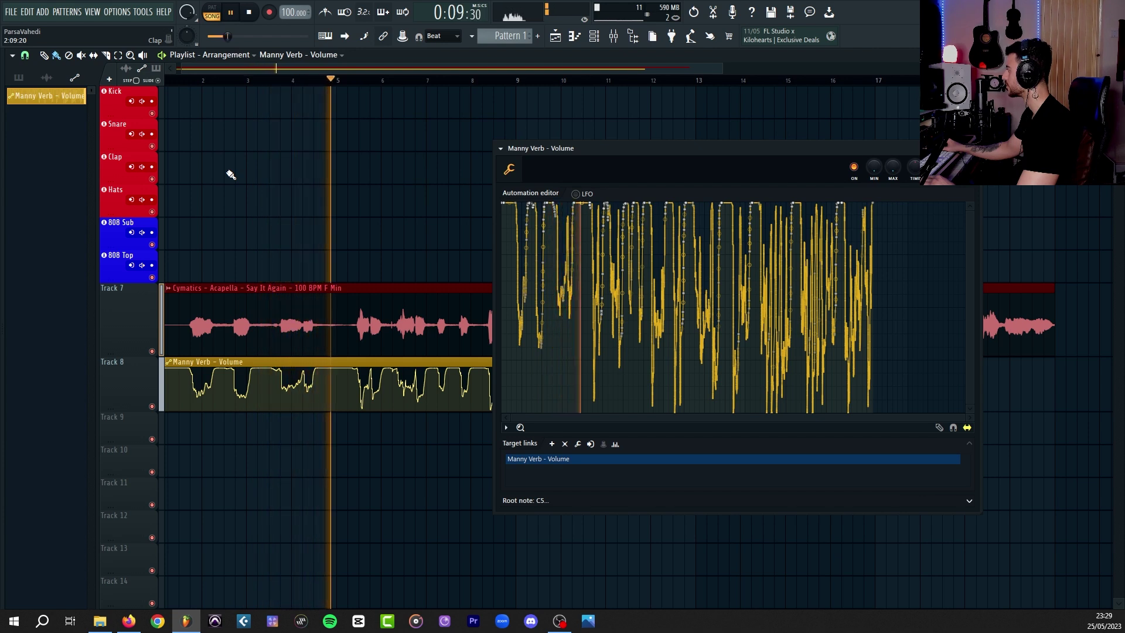
{"action": "key", "text": "space"}
{"action": "key", "text": "Escape"}
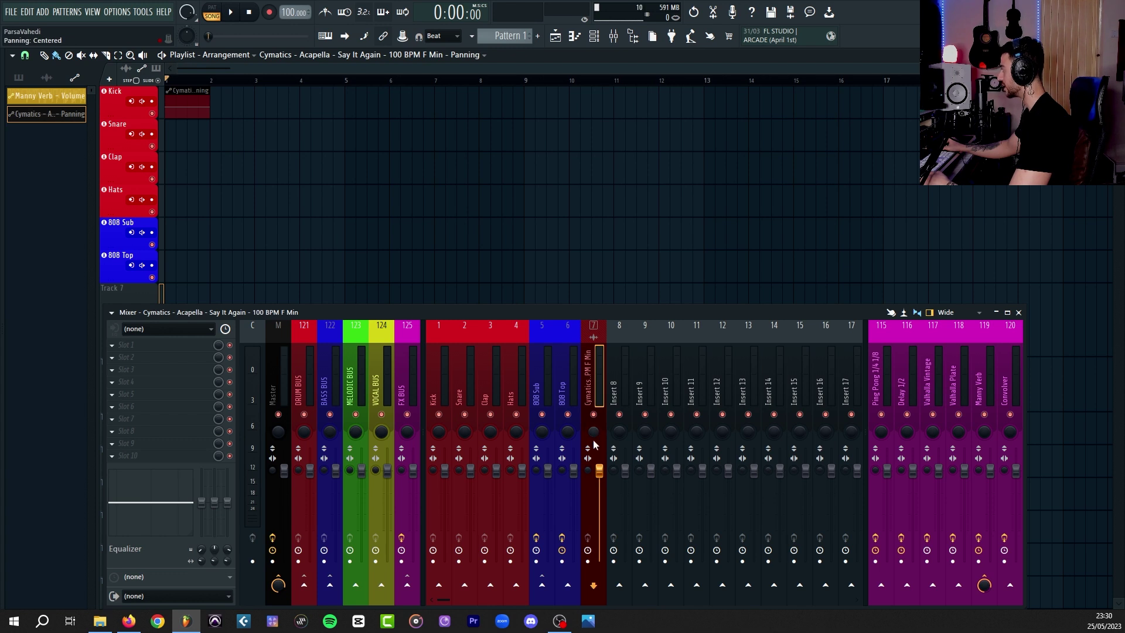
Create a volume automation clip for the Ping Pong delay fader
{"action": "scroll", "coordinate": [183, 141], "scroll_direction": "up", "scroll_amount": 4}
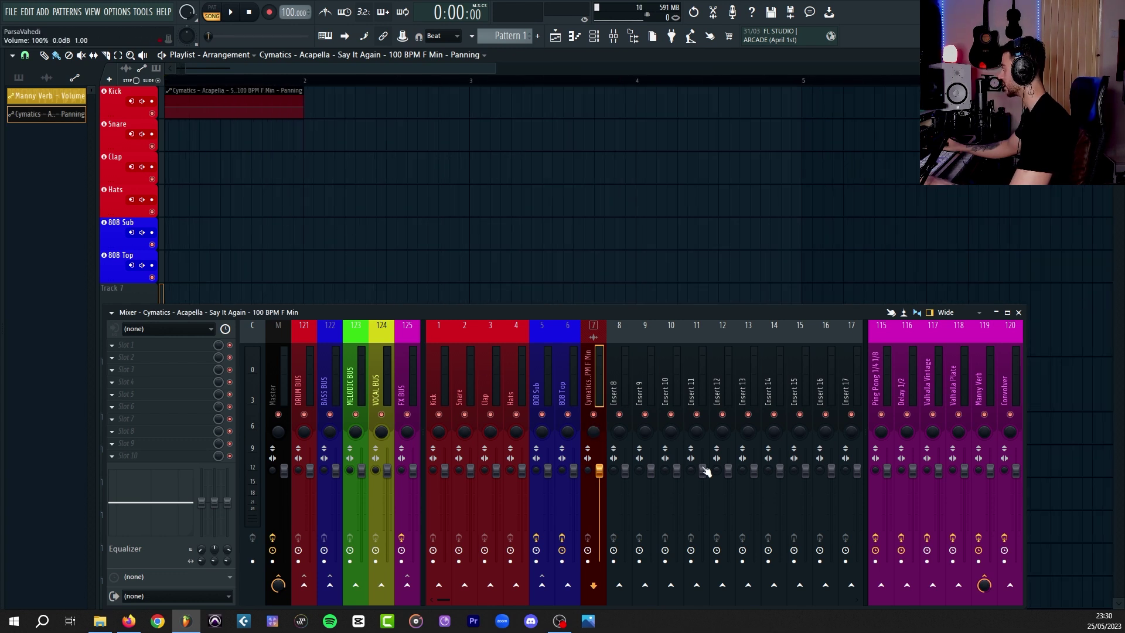
{"action": "right_click", "coordinate": [893, 474]}
{"action": "left_click", "coordinate": [925, 509]}
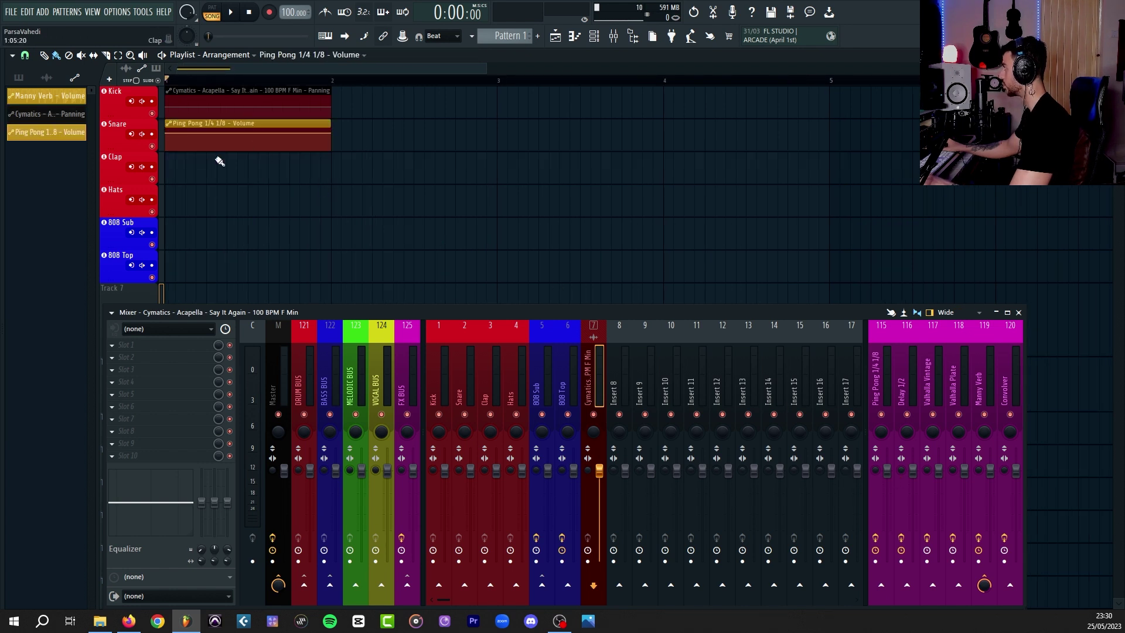
Create an automation clip for Manny Verb's output max level
{"action": "left_click", "coordinate": [593, 39]}
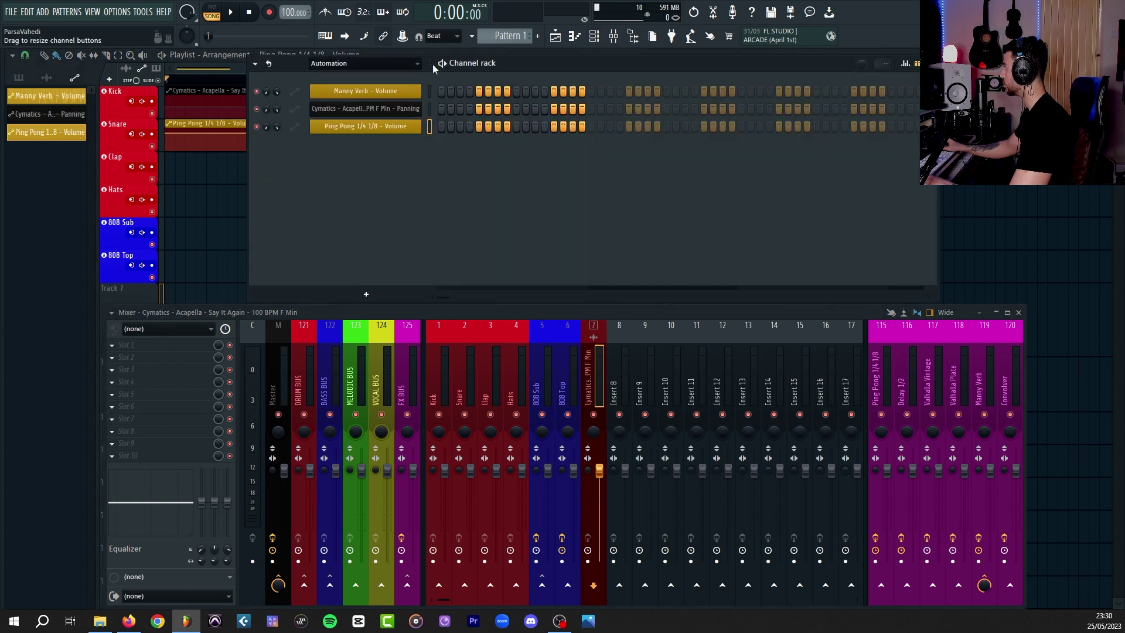
{"action": "left_click_drag", "start_coordinate": [450, 66], "coordinate": [474, 74]}
{"action": "right_click", "coordinate": [304, 100]}
{"action": "left_click", "coordinate": [340, 155]}
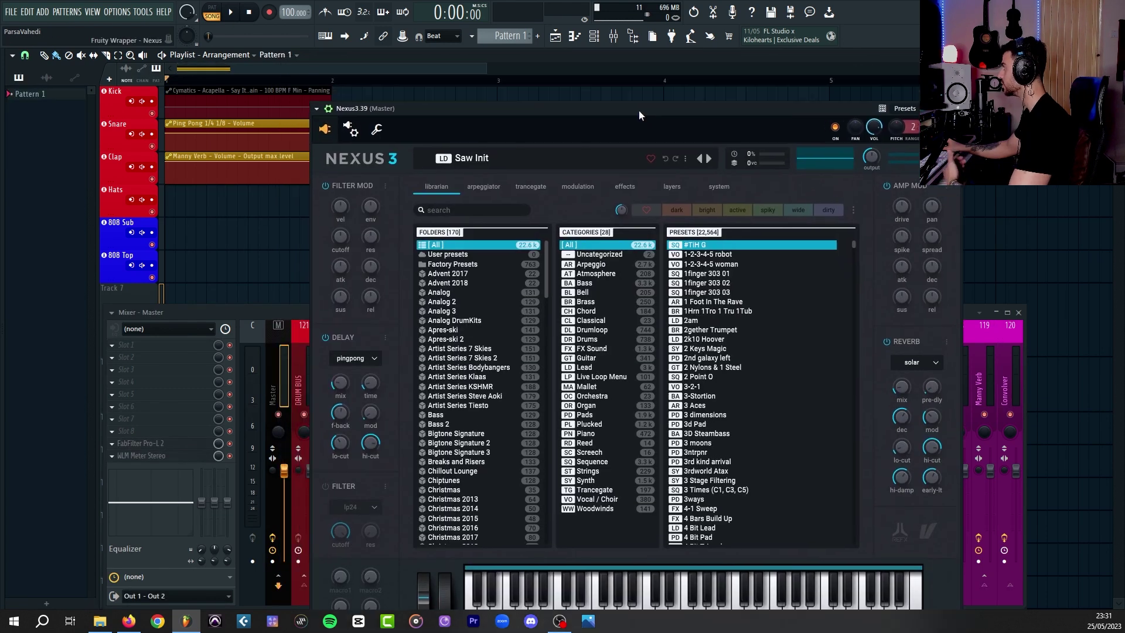
Raise the Nexus 3 amp-mod spike to 15 and create its automation clip
{"action": "left_click_drag", "start_coordinate": [639, 115], "coordinate": [639, 116]}
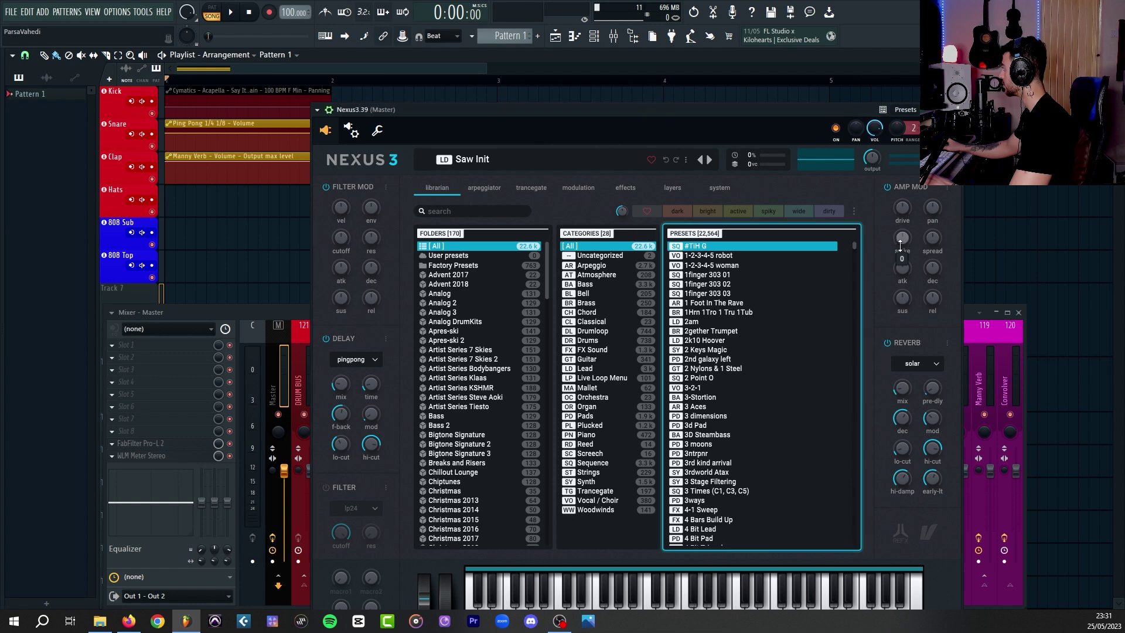
{"action": "left_click_drag", "start_coordinate": [901, 221], "coordinate": [899, 211]}
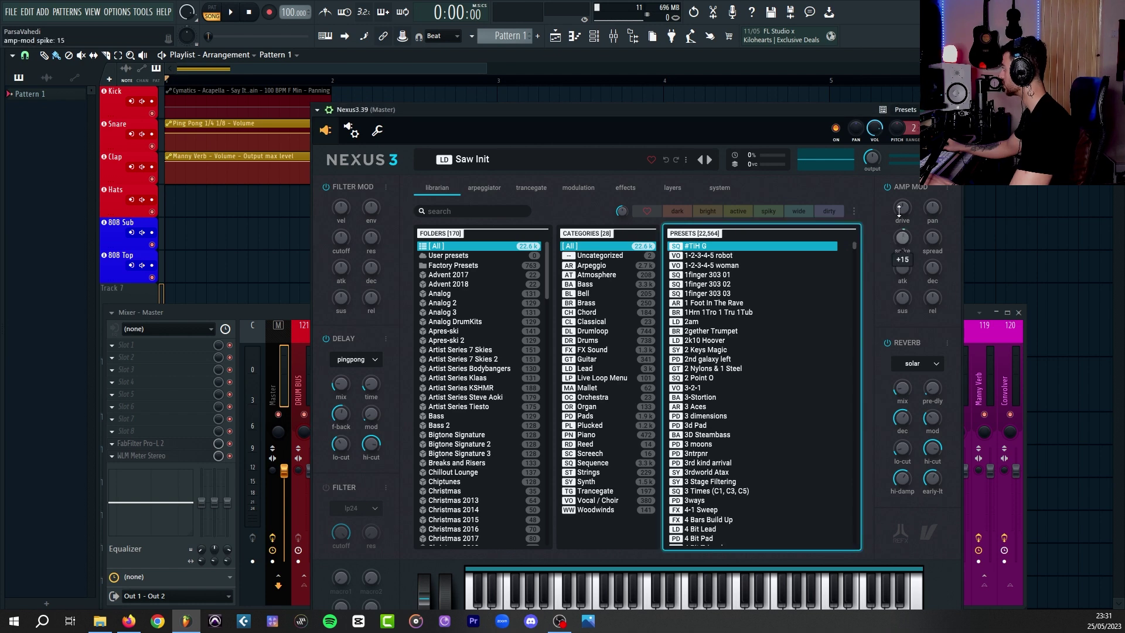
{"action": "left_click", "coordinate": [404, 40]}
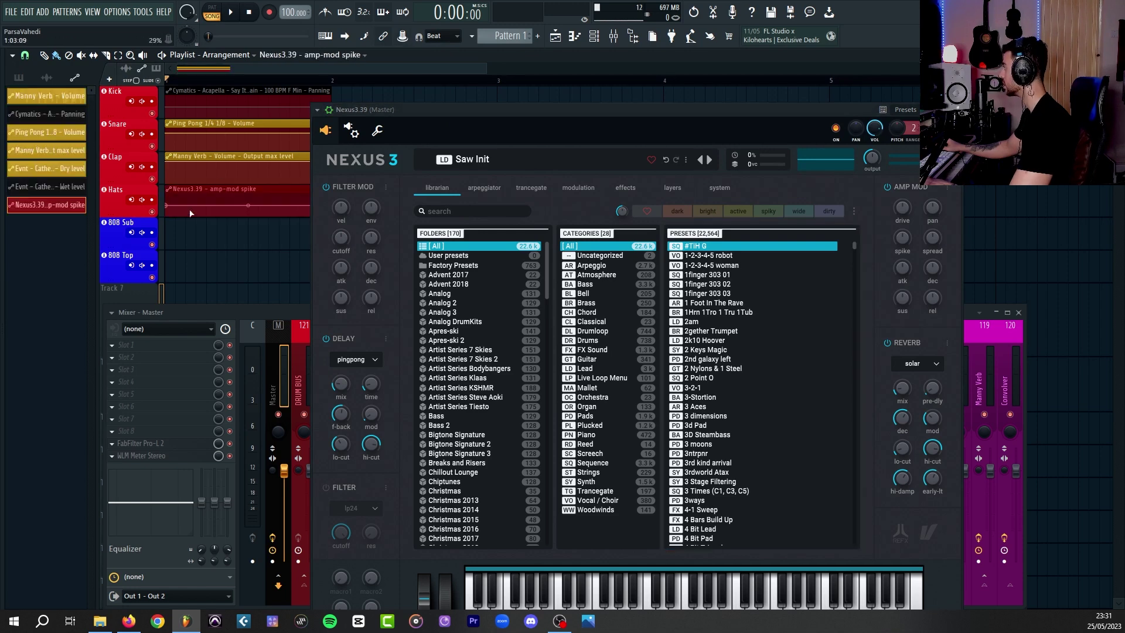